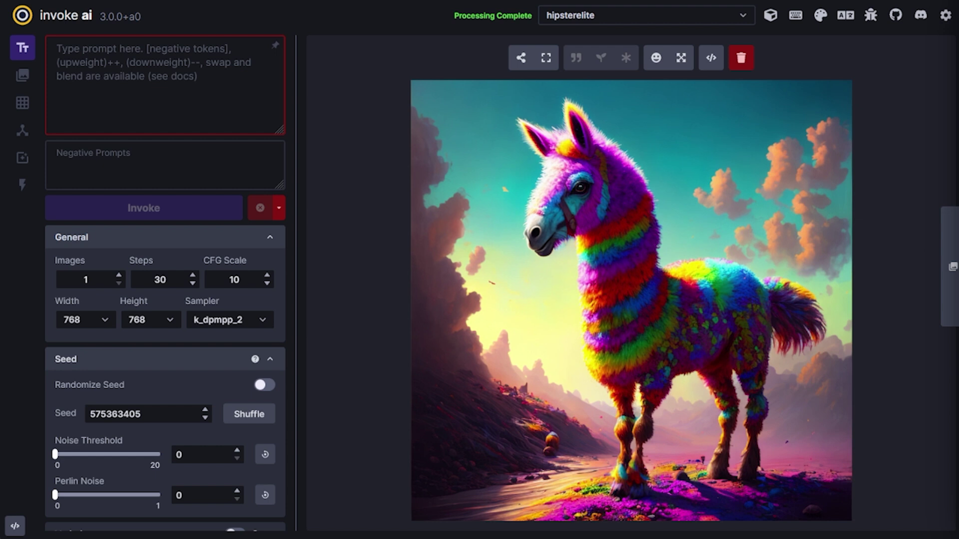
# Prompt the canvas with "a serene mountain forest lake sunset, award winning landscape art, tabletop roleplaying art, brush pack visual cinematography, high detailed image, facial features, cinematic lighting"
pyautogui.press('3')
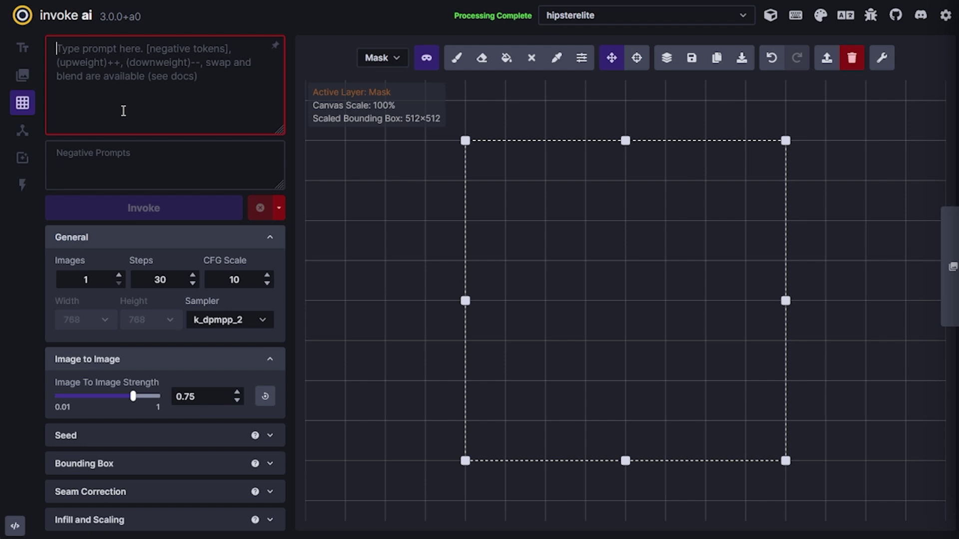
pyautogui.write('a serene mountain forest lake sunset, award winning landscape art, tabletop roleplaying art,  brush pack visual cinematography, high detailed image, facial features, cinematic lighting')
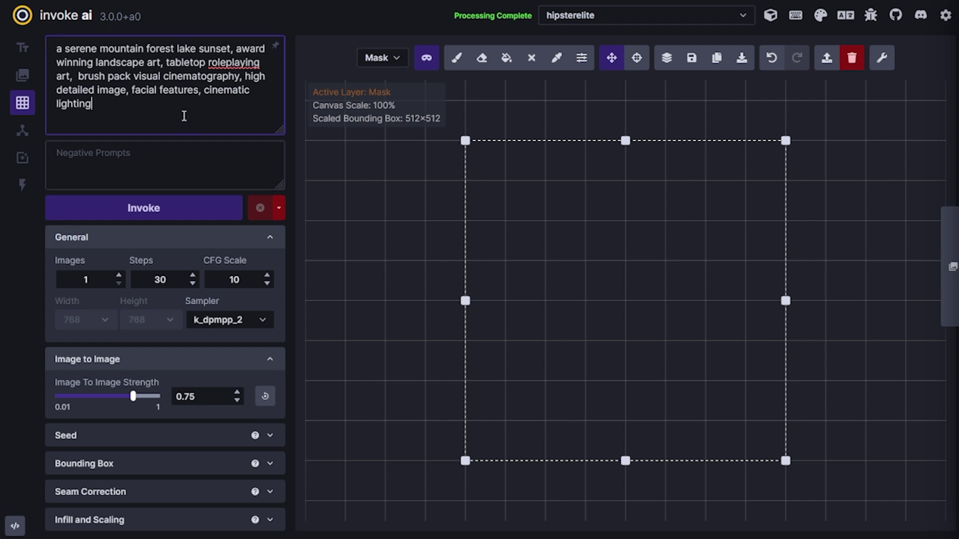
# Enter the negative prompt "sketch, amateur real estate listing, superhero"
pyautogui.click(173, 161)
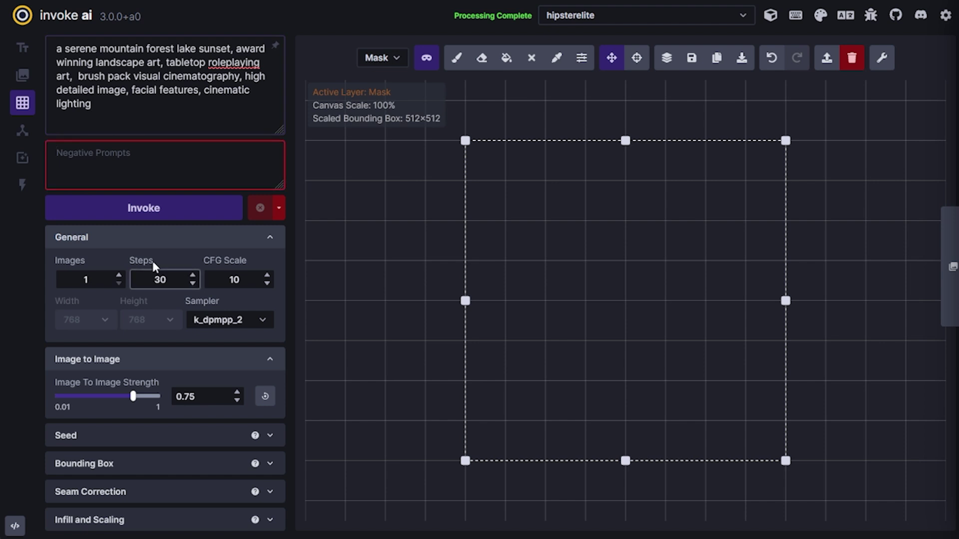
pyautogui.write('sketch, amateur real estat')
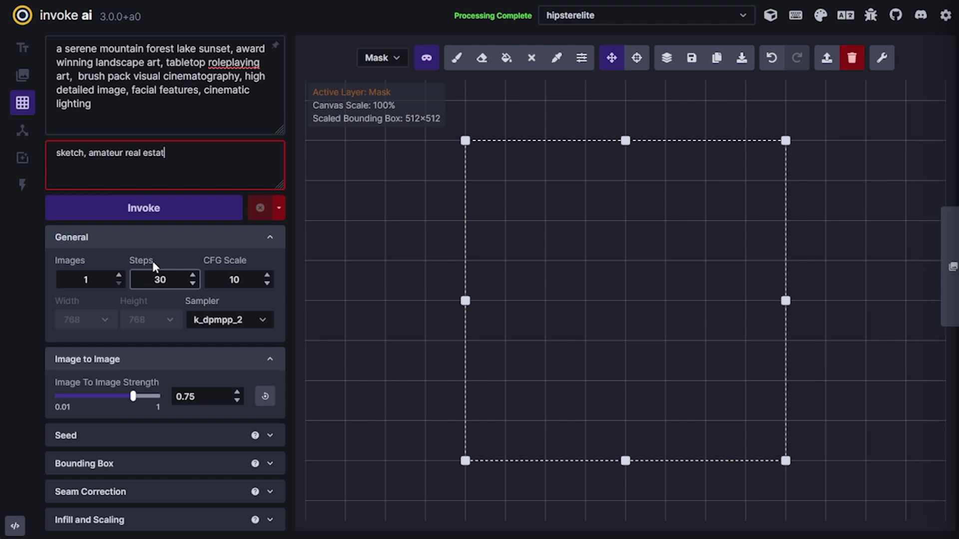
pyautogui.write('e listing, superhero')
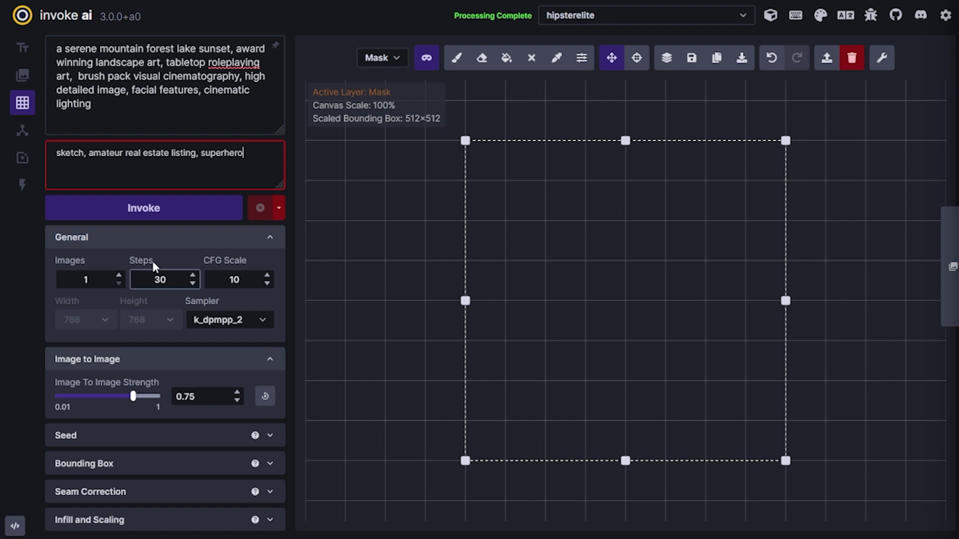
# Resize the canvas bounding box to a wide format of about 640×448
pyautogui.scroll(-5, 809, 280)
pyautogui.moveTo(752, 441); pyautogui.dragTo(613, 424)
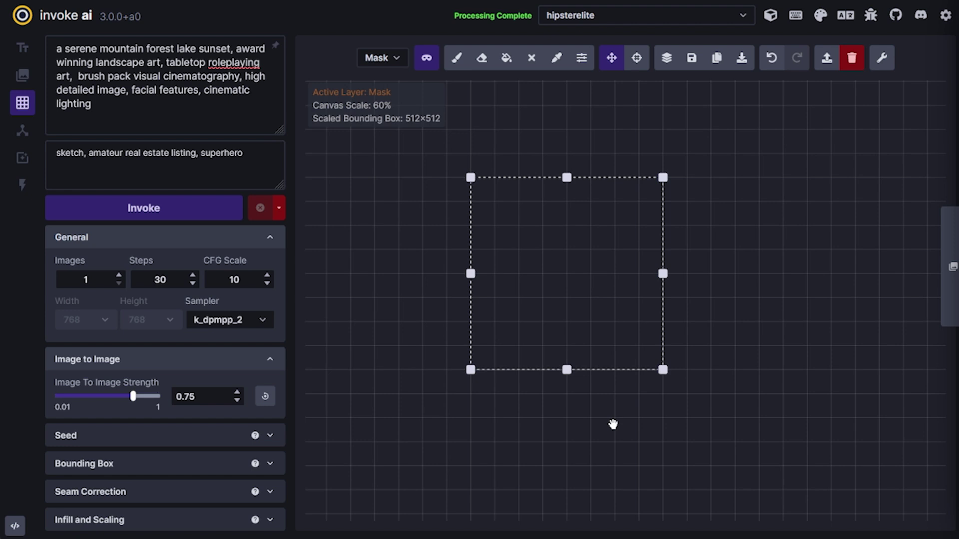
pyautogui.moveTo(663, 370); pyautogui.dragTo(706, 361)
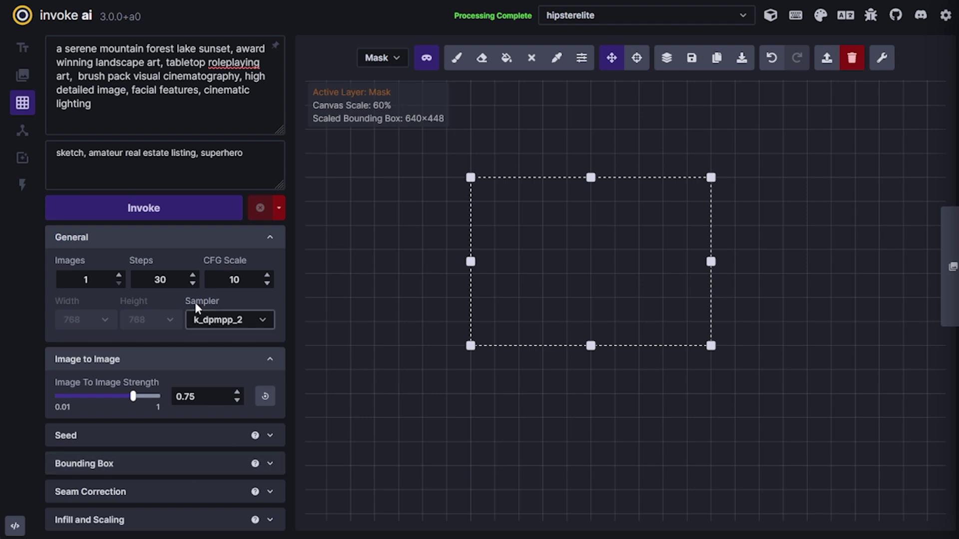
# Generate the landscape from the prompts and accept the result onto the canvas
pyautogui.click(166, 209)
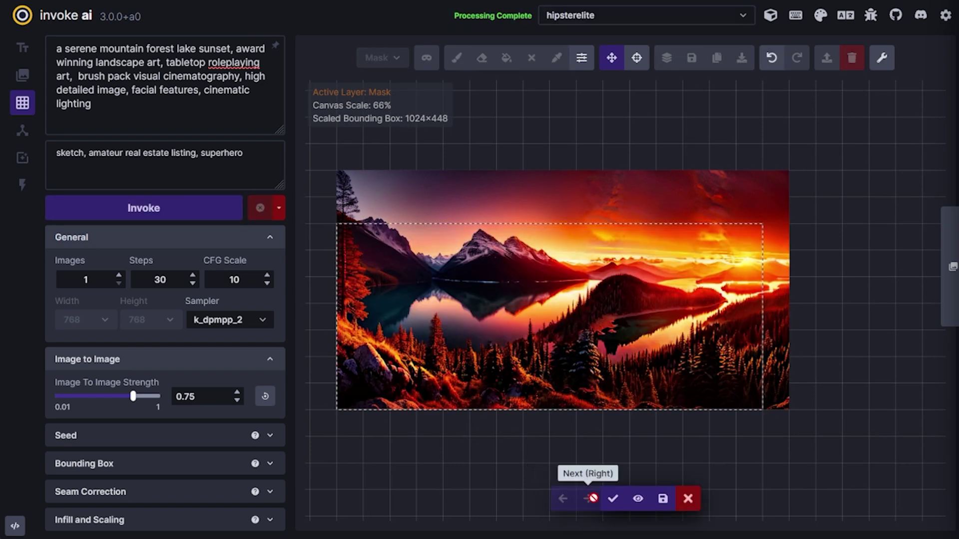
pyautogui.click(612, 509)
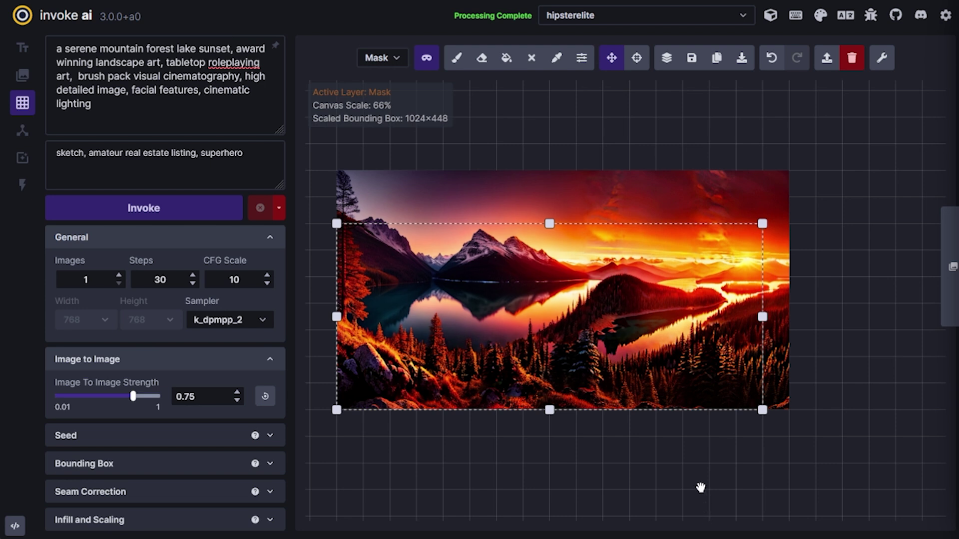
# Fit the bounding box around the whole generated landscape at 1088×576
pyautogui.moveTo(763, 223); pyautogui.dragTo(799, 176)
pyautogui.moveTo(829, 254); pyautogui.dragTo(859, 265)
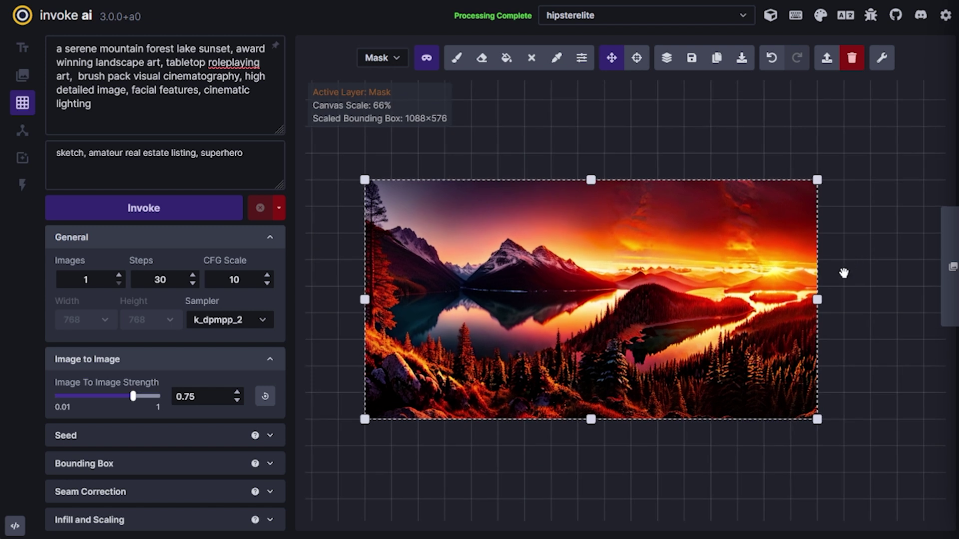
pyautogui.moveTo(886, 366)
pyautogui.mouseDown()
pyautogui.moveTo(870, 371)
pyautogui.moveTo(882, 368)
pyautogui.mouseUp()
# Examine the details of the generated landscape up close and as a whole
pyautogui.scroll(3, 724, 387)
pyautogui.scroll(-2, 741, 351)
pyautogui.scroll(1, 734, 474)
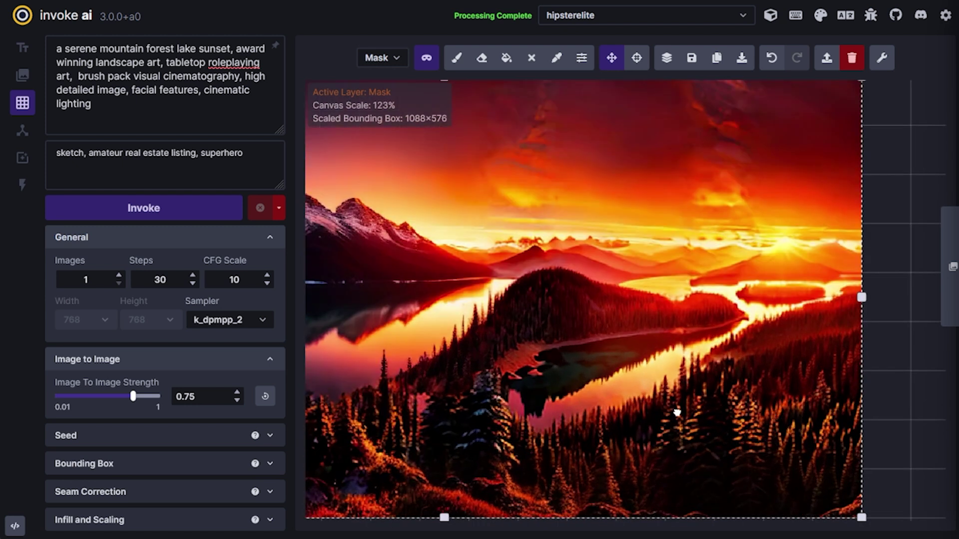
pyautogui.scroll(-2, 676, 413)
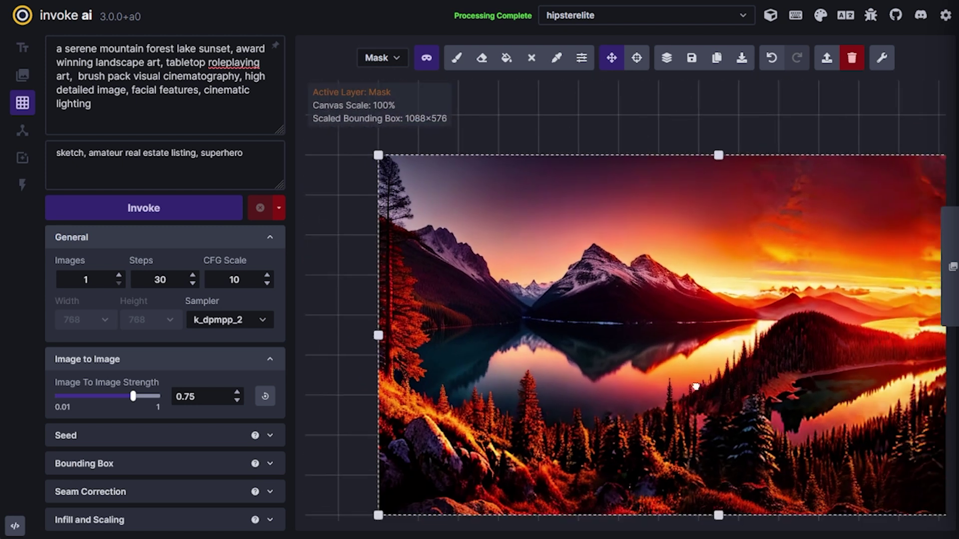
pyautogui.scroll(-1, 696, 386)
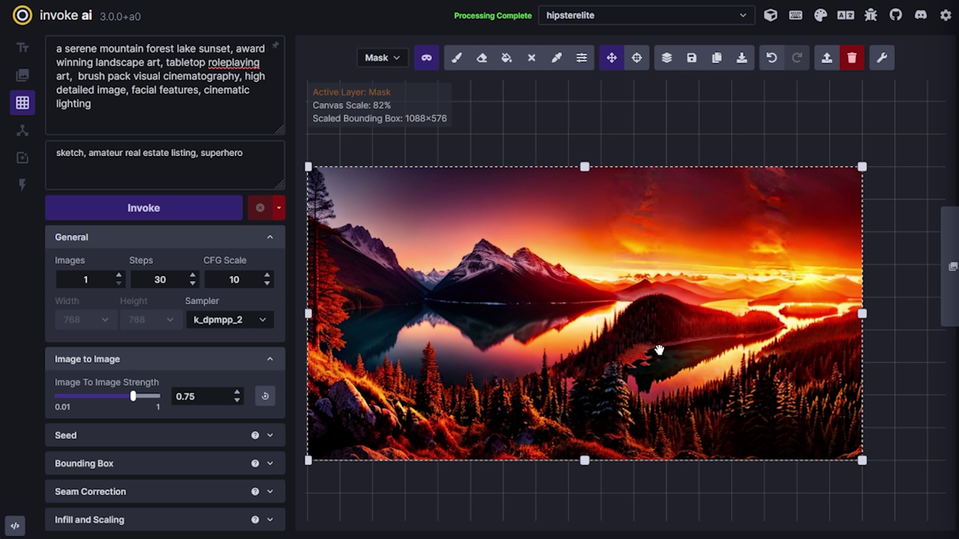
pyautogui.moveTo(694, 364); pyautogui.dragTo(731, 377)
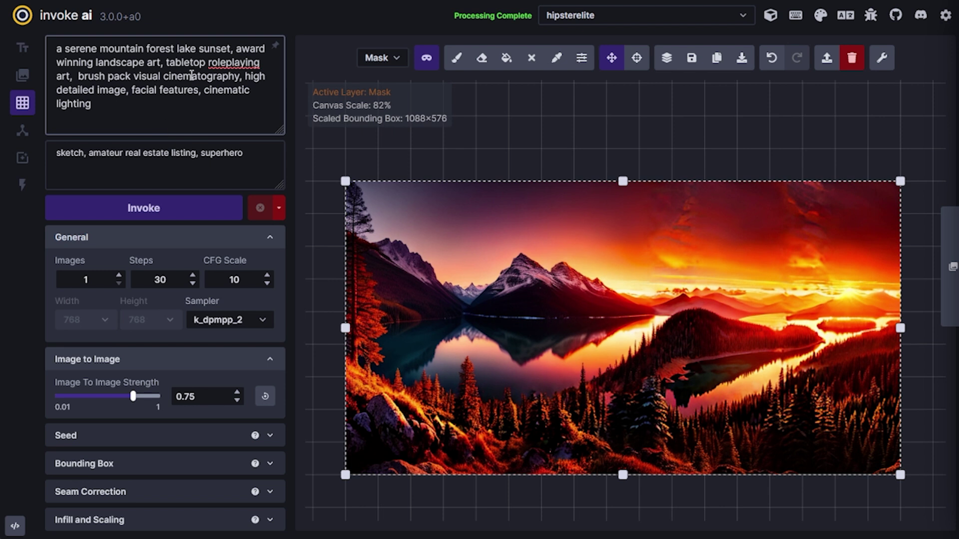
# Remove "cinematography" and "high detailed image" from the main prompt
pyautogui.doubleClick(190, 75)
pyautogui.press('BackSpace')
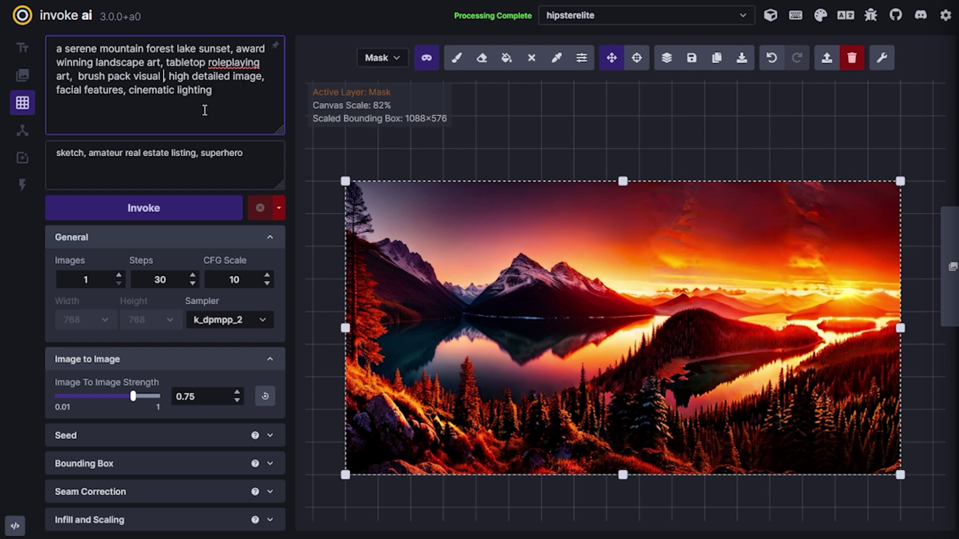
pyautogui.press('BackSpace')
pyautogui.moveTo(264, 76); pyautogui.dragTo(168, 71)
pyautogui.press('BackSpace')
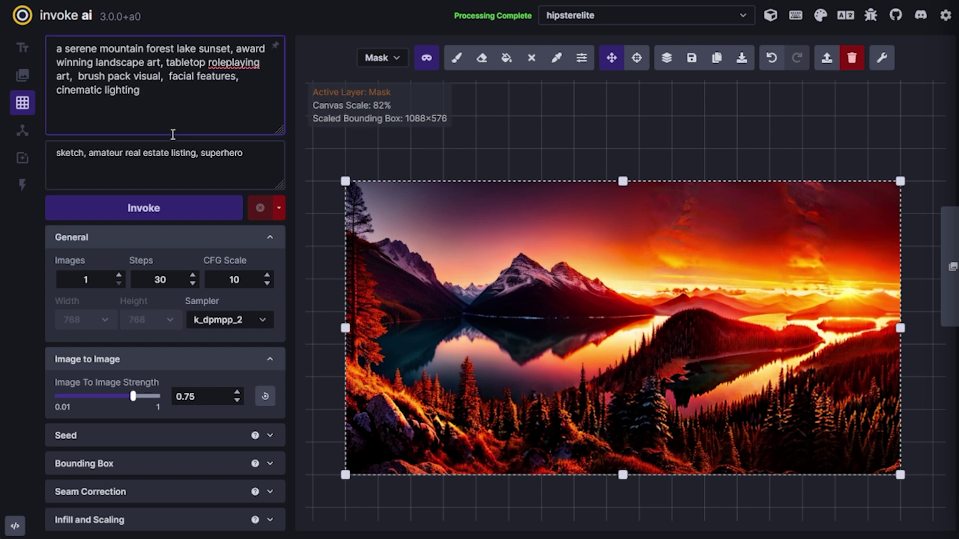
# Replace "facial features" in the main prompt with "oil painting, deep impasto, drybrush", keeping "cinematic lighting" at the end
pyautogui.write('oil painting,  ')
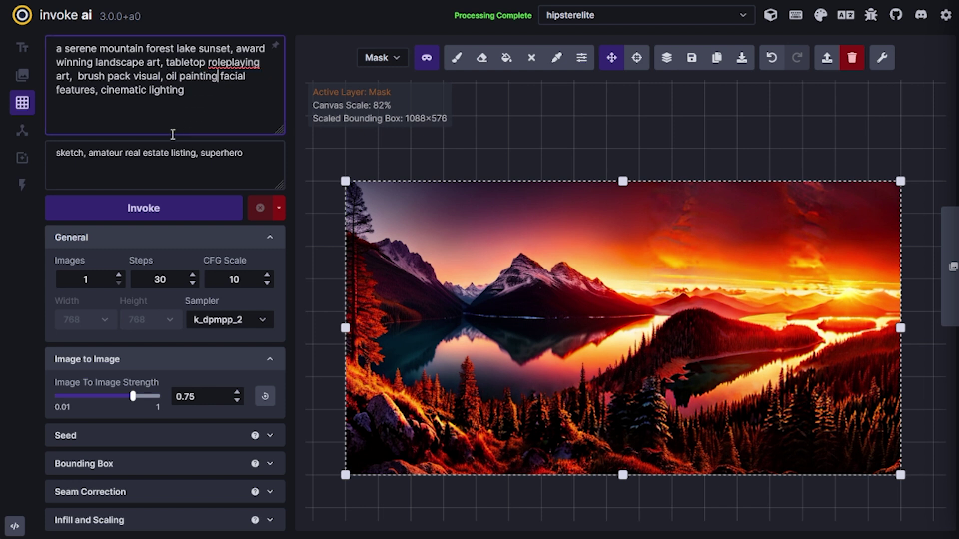
pyautogui.write('deep impasto,')
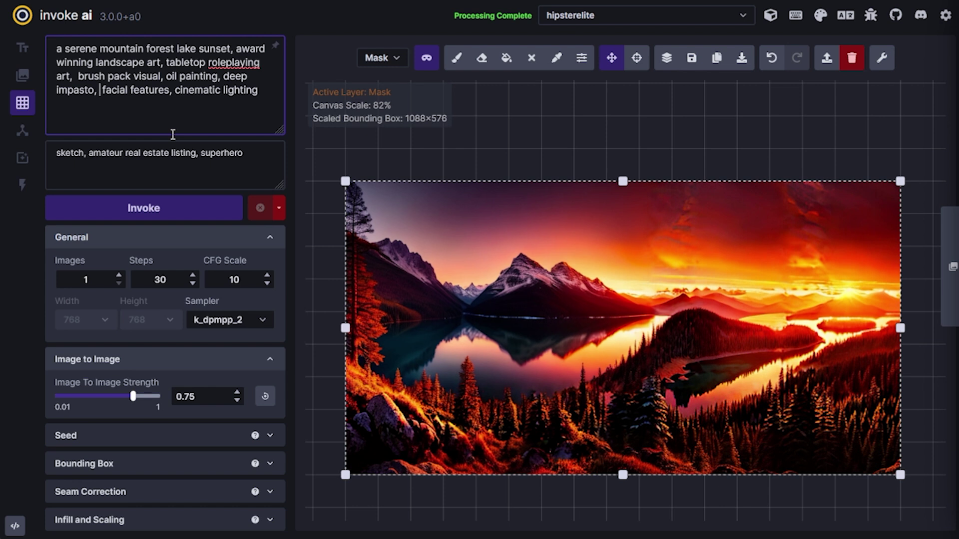
pyautogui.write('drybrush')
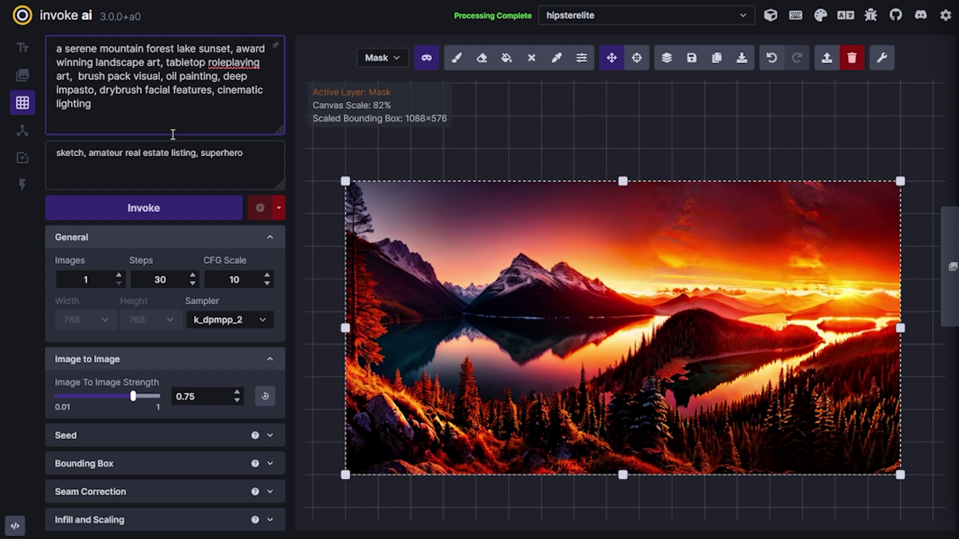
pyautogui.hotkey('ctrl', 'shift', 'Right')
pyautogui.hotkey('ctrl', 'shift', 'Right')
pyautogui.hotkey('ctrl', 'shift', 'Right')
pyautogui.write(',')
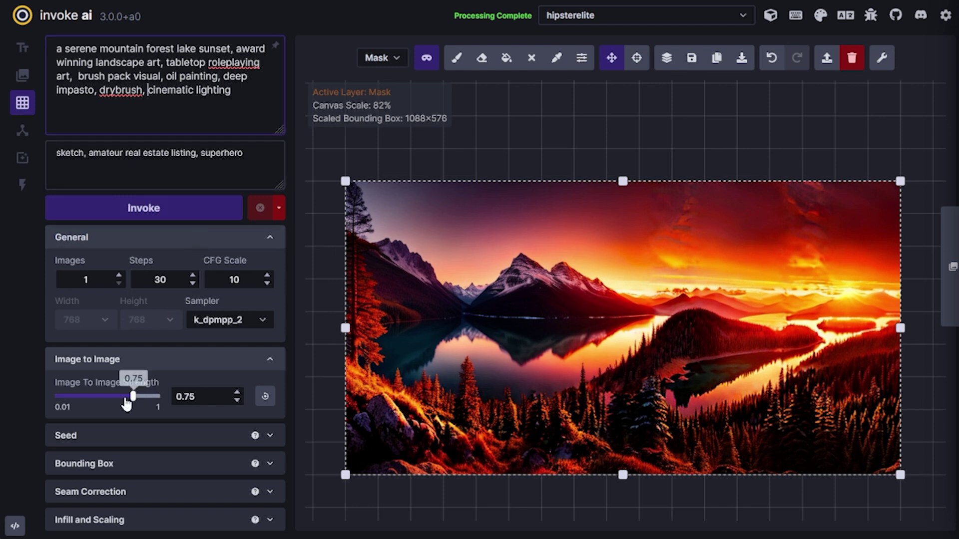
# Set the image-to-image strength to 0.55, then regenerate the landscape and accept the result
pyautogui.moveTo(133, 396); pyautogui.dragTo(120, 399)
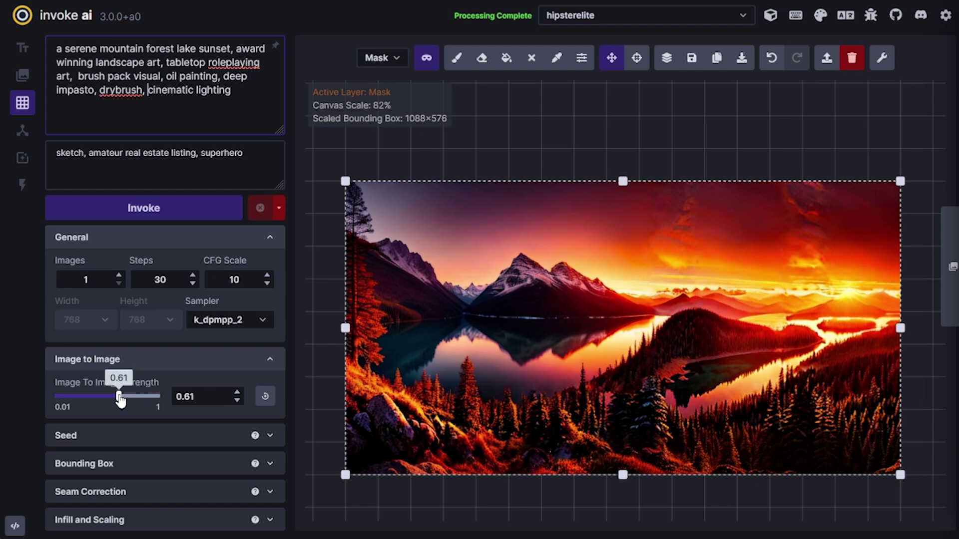
pyautogui.click(113, 398)
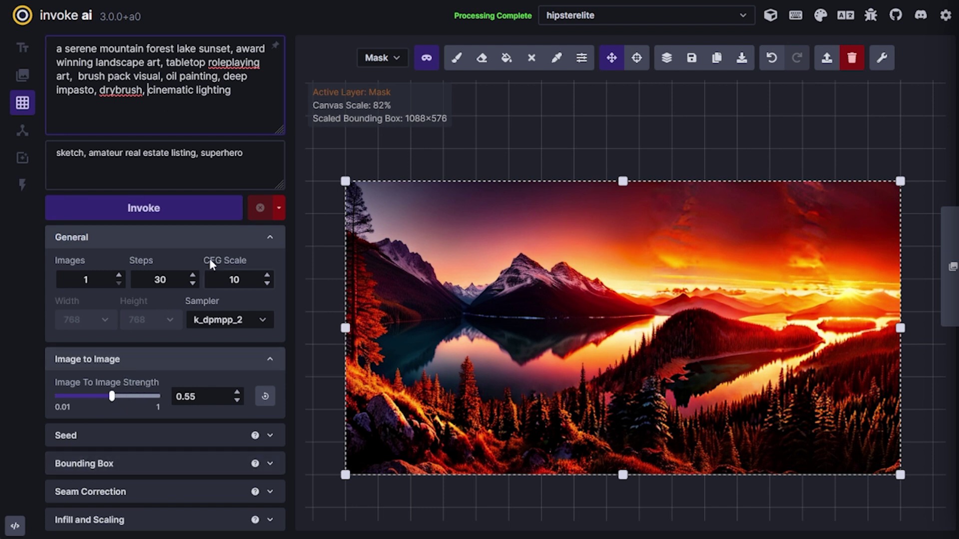
pyautogui.click(174, 214)
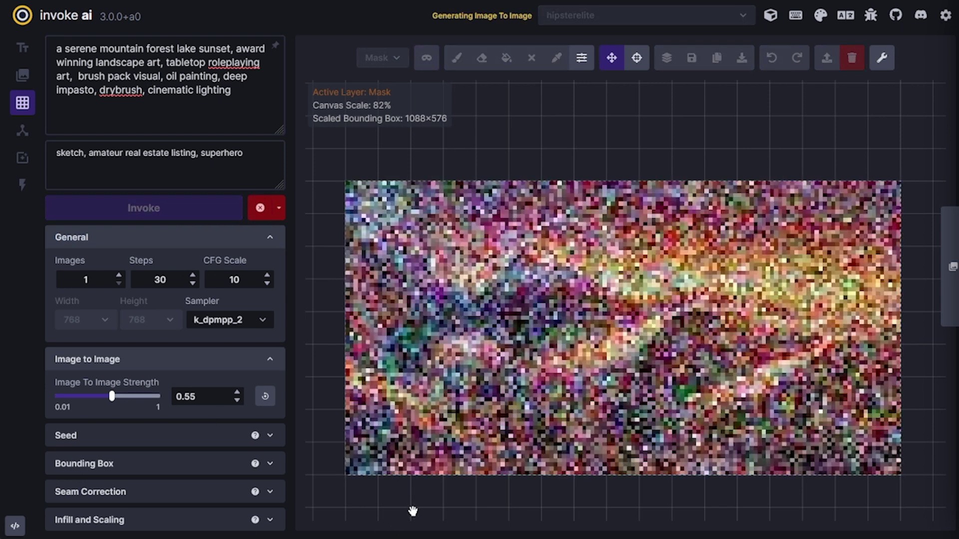
pyautogui.click(612, 498)
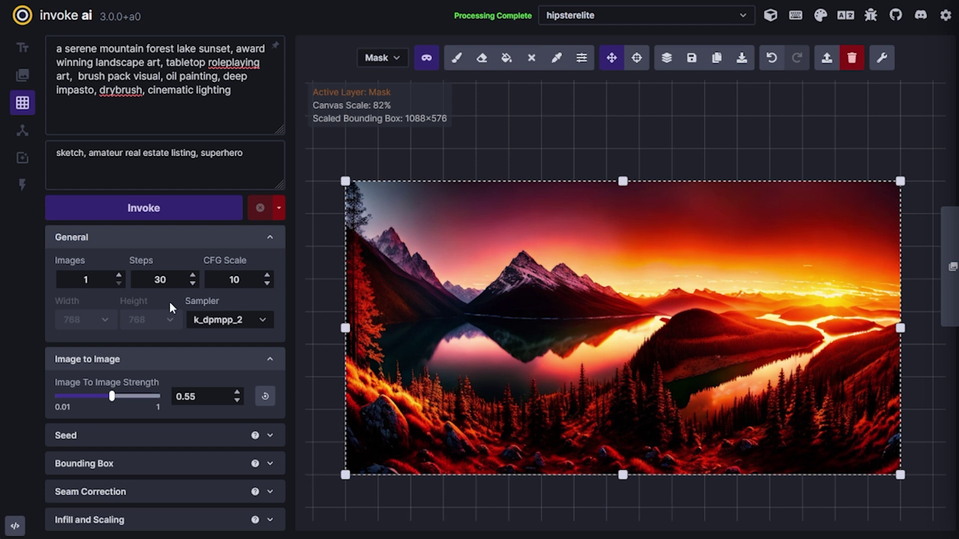
# Add "nature photography" to the end of the negative prompt
pyautogui.click(239, 158)
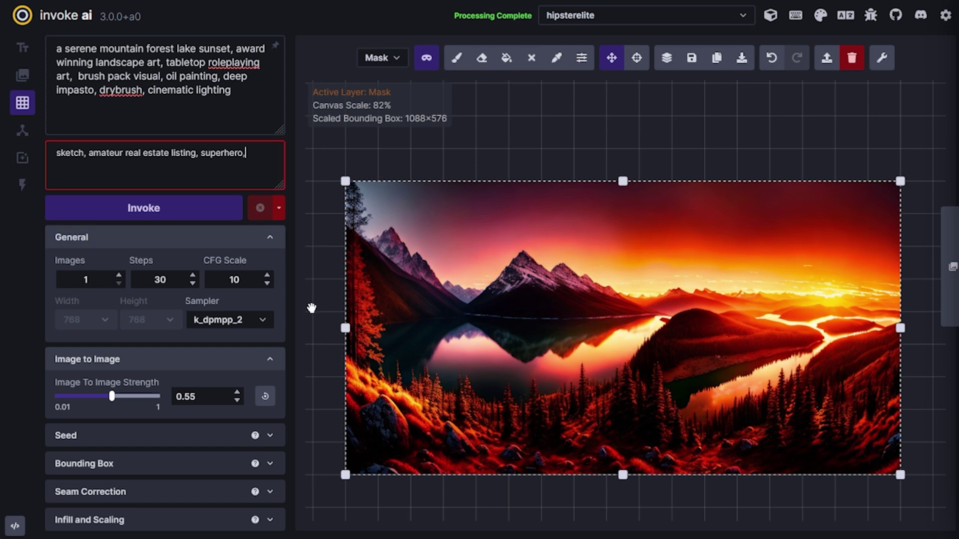
pyautogui.write('photography')
pyautogui.click(278, 155)
pyautogui.write('nature')
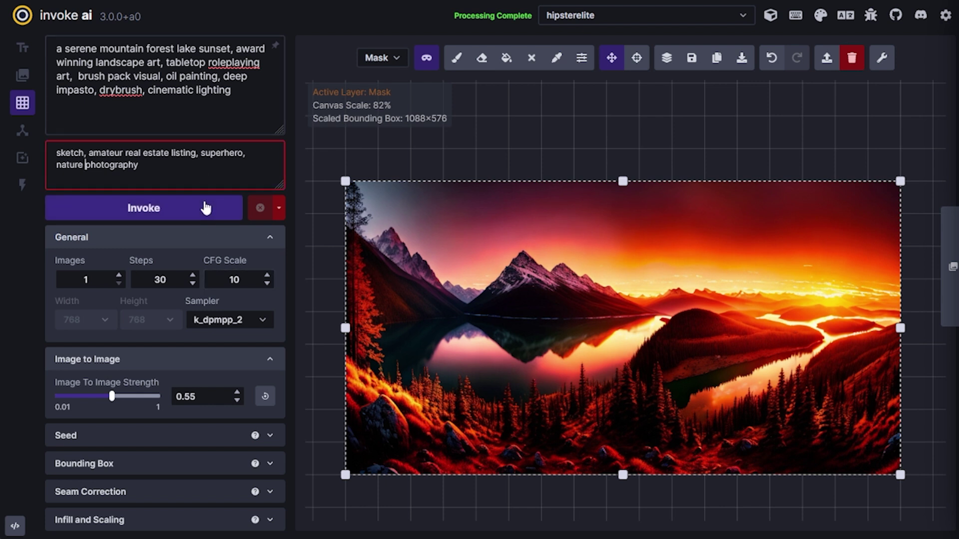
pyautogui.doubleClick(135, 168)
pyautogui.keyDown('shift'); pyautogui.click(55, 167); pyautogui.keyUp('shift')
pyautogui.doubleClick(62, 167)
pyautogui.moveTo(62, 172); pyautogui.dragTo(98, 180)
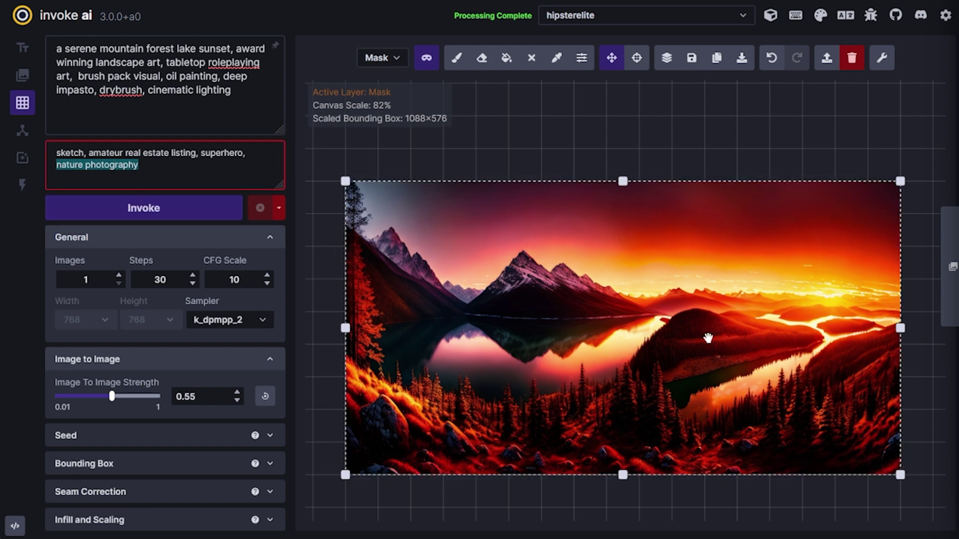
# Generate a version of the landscape with "nature photography" as a negative term and discard it
pyautogui.click(156, 209)
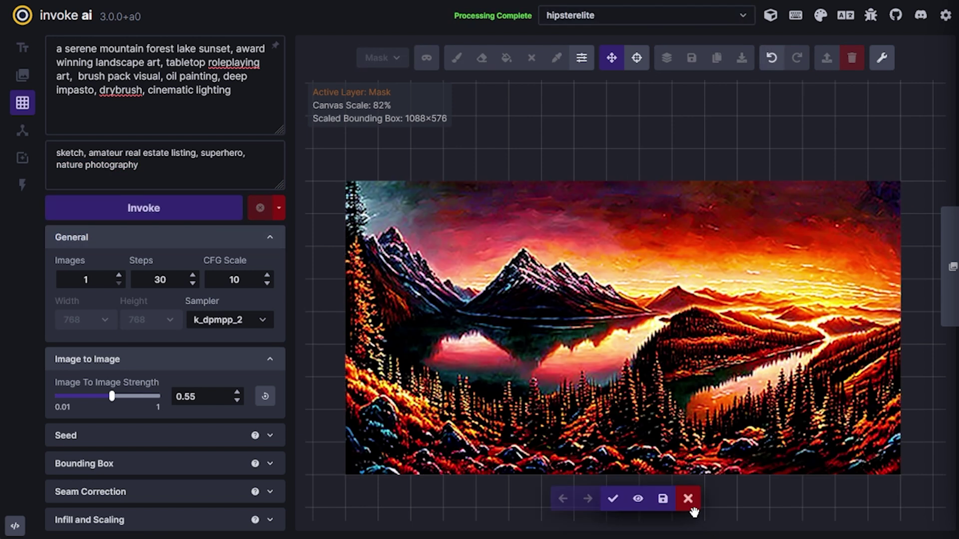
pyautogui.click(692, 506)
# Replace "nature photography" in the negative prompt with "photo"
pyautogui.doubleClick(74, 176)
pyautogui.press('BackSpace')
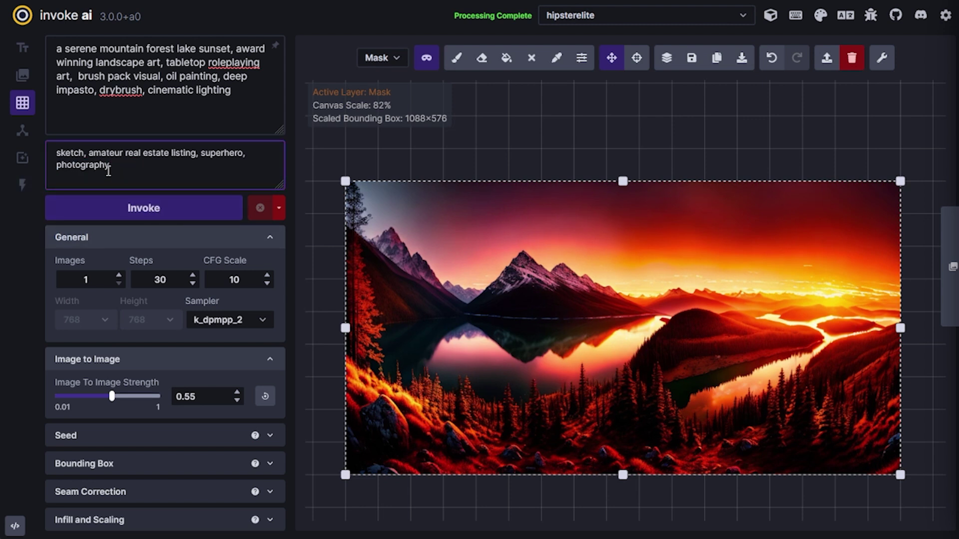
pyautogui.doubleClick(108, 170)
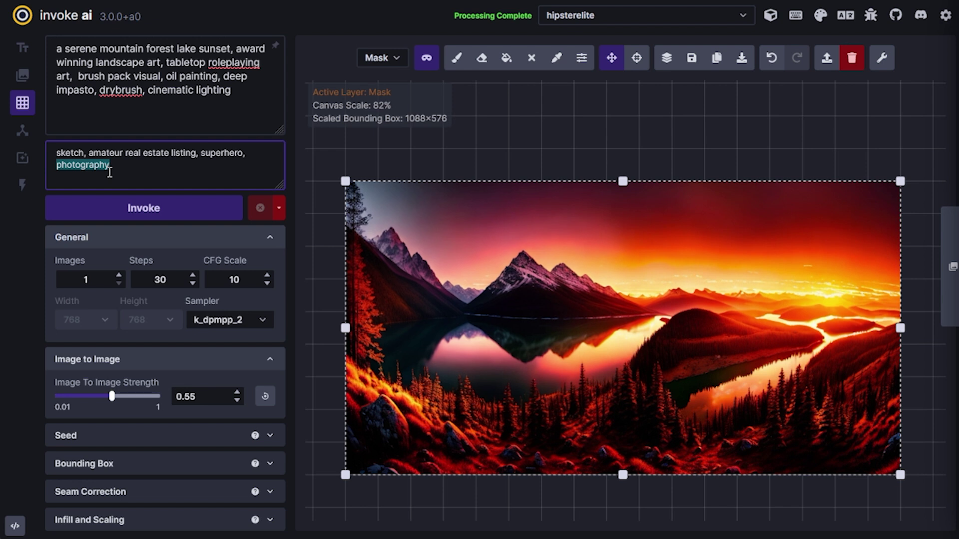
pyautogui.write('pho')
# Generate a version of the landscape with "photo" as a negative term and discard it
pyautogui.click(126, 208)
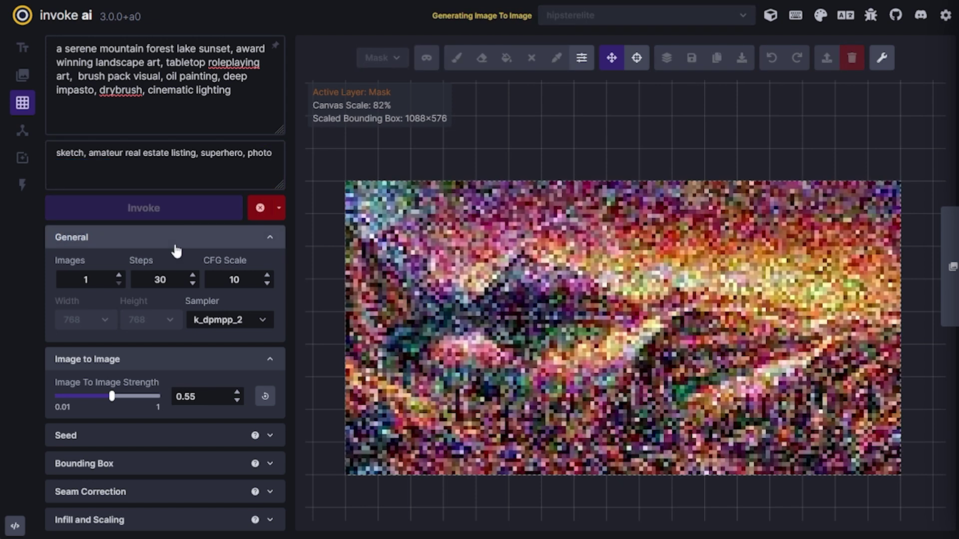
pyautogui.click(688, 498)
# Turn on Randomize Seed and generate a new version of the landscape in place of the discarded one
pyautogui.click(142, 435)
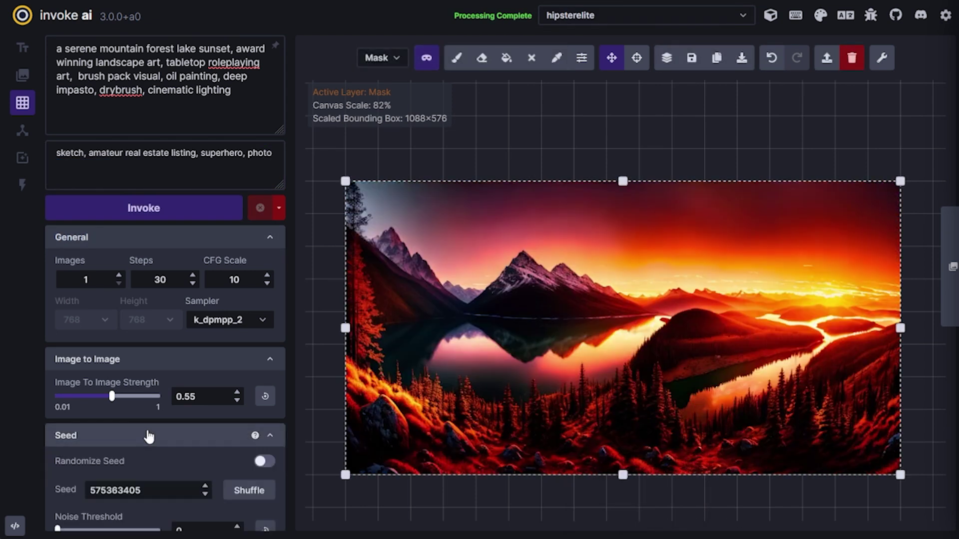
pyautogui.click(266, 461)
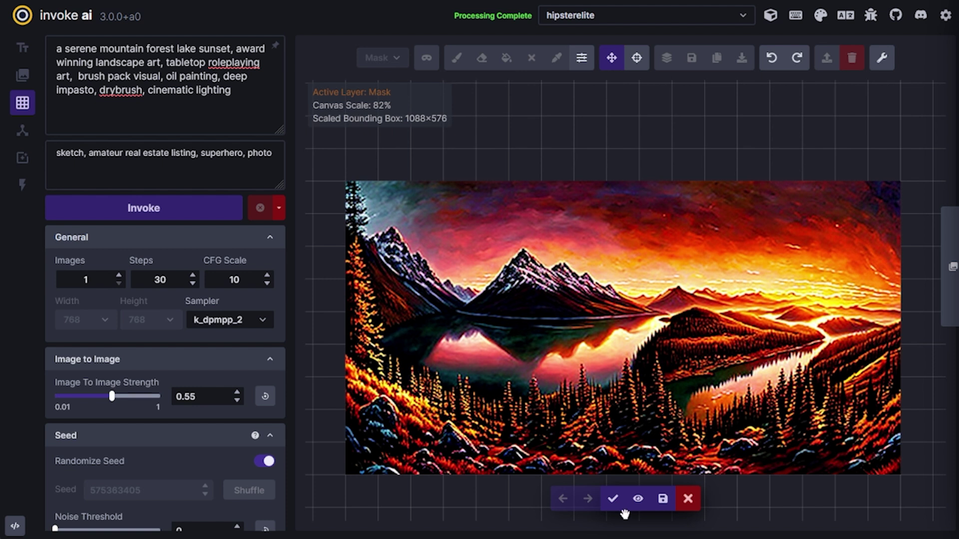
pyautogui.click(689, 499)
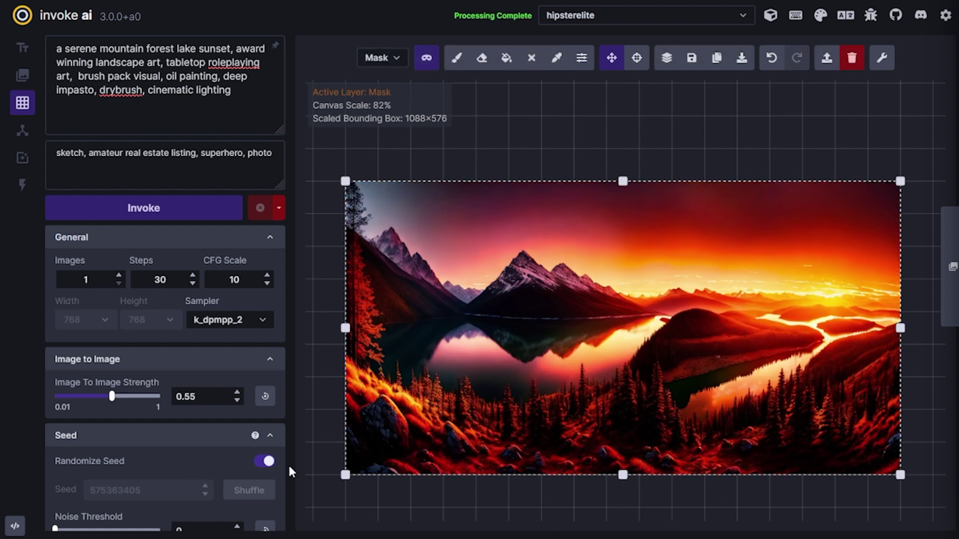
pyautogui.click(203, 212)
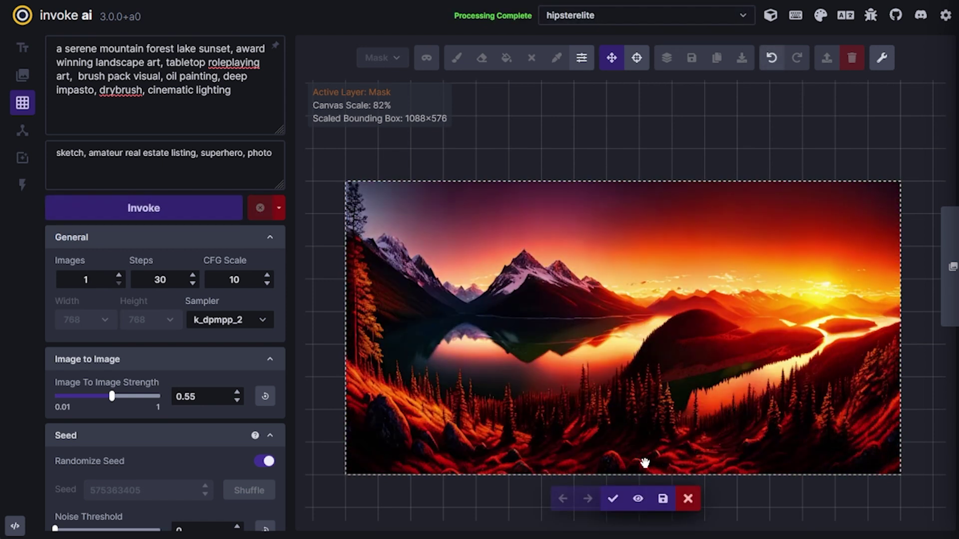
# Accept the new landscape version and generate further versions from it, accepting each result onto the canvas
pyautogui.click(619, 503)
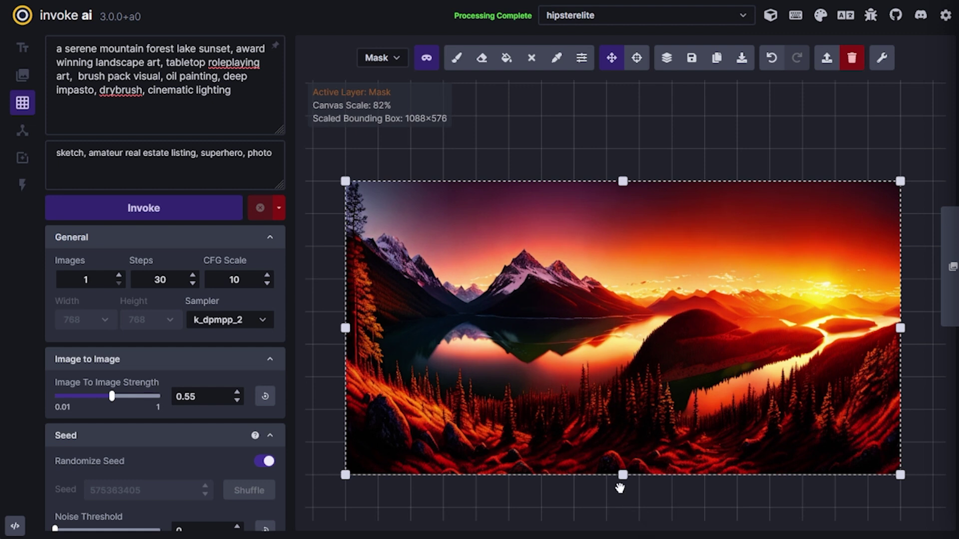
pyautogui.click(145, 209)
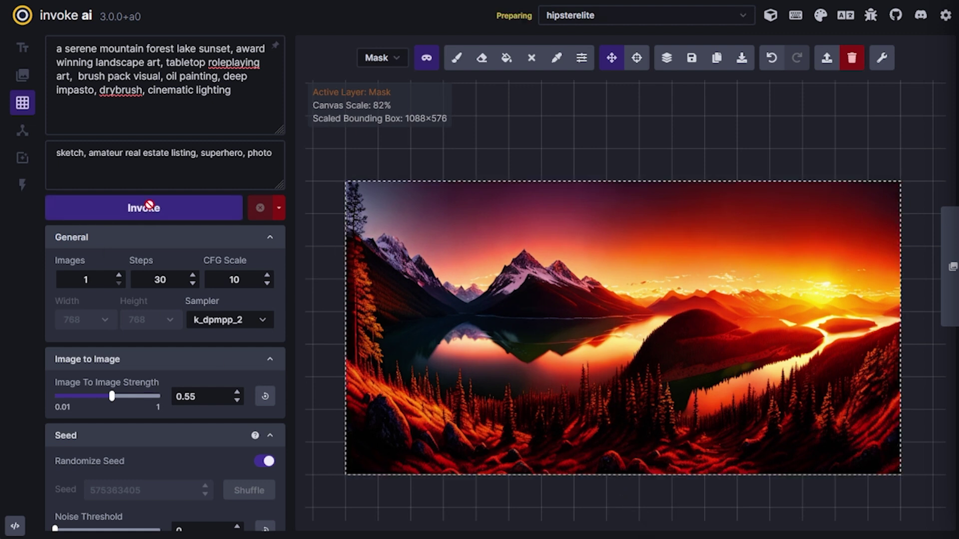
pyautogui.click(614, 498)
pyautogui.click(181, 207)
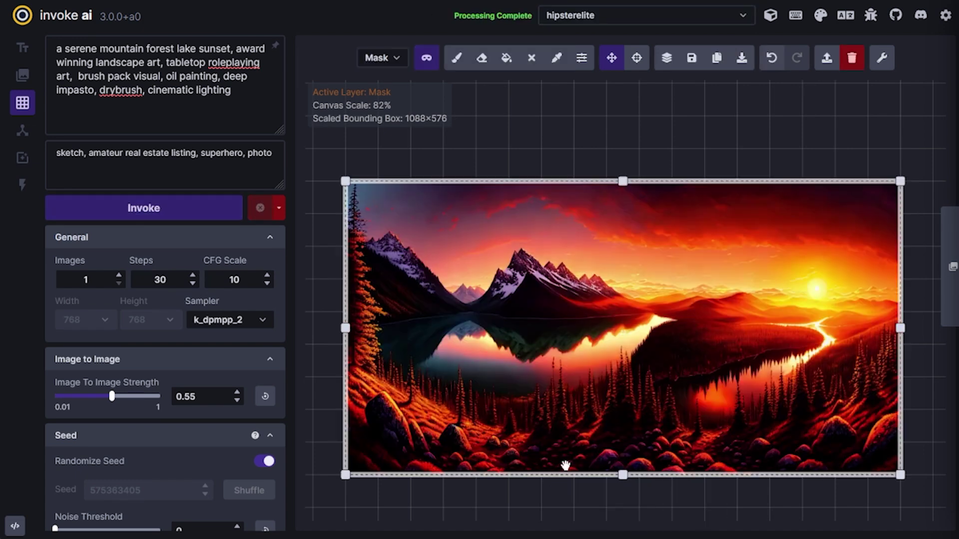
# Append "epic, awe-inspiring, brush strokes," to the end of the positive prompt
pyautogui.click(266, 98)
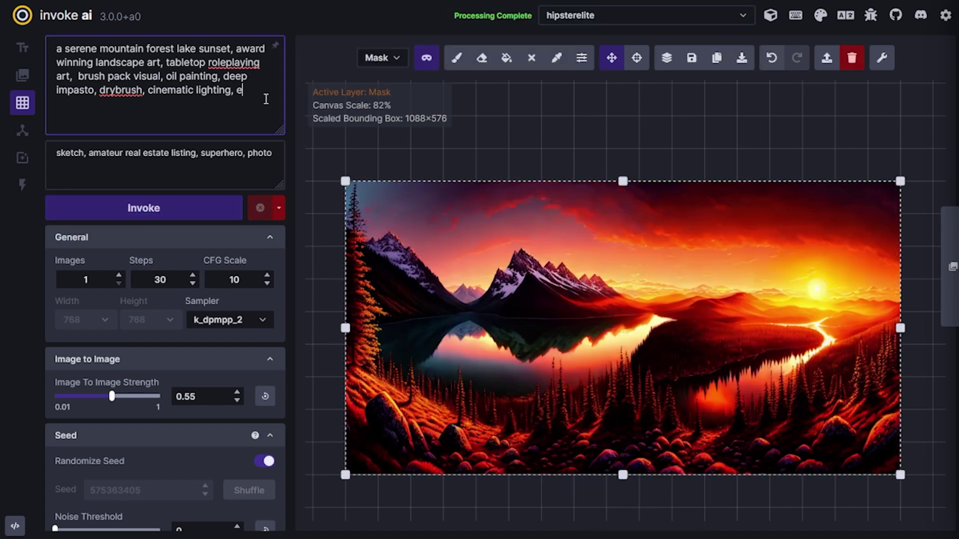
pyautogui.write('awe-inspiring, brush strokes, p')
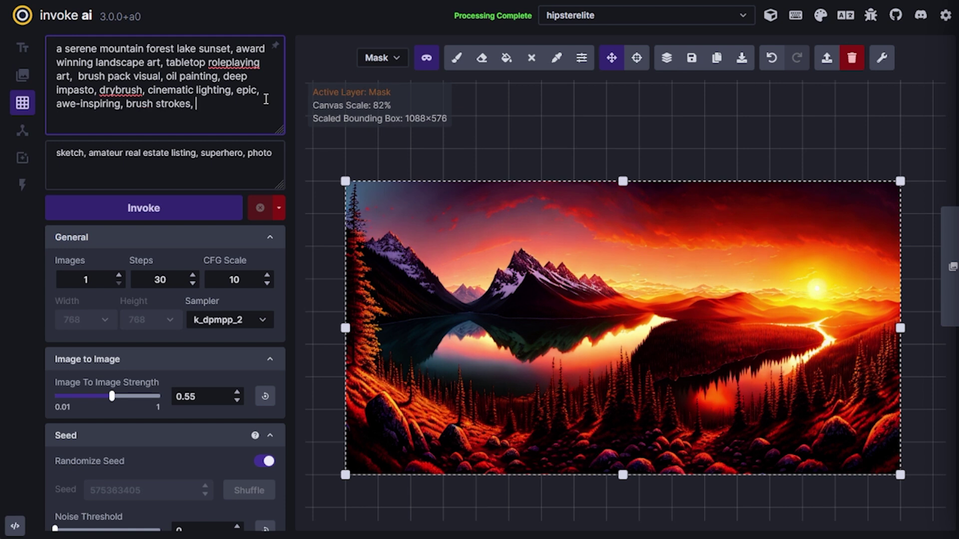
pyautogui.click(275, 175)
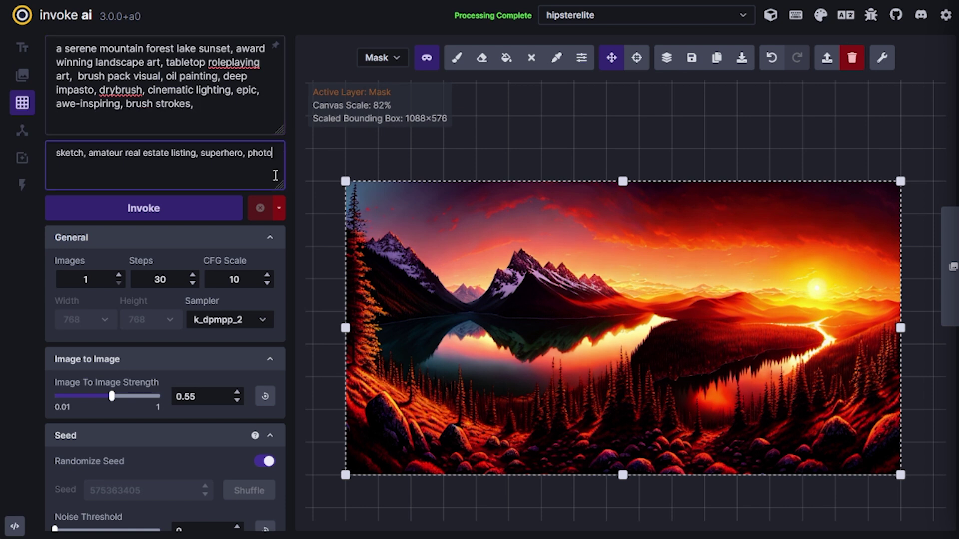
# Generate several successive versions of the landscape with the extended prompt, accepting each result as the base for the next
pyautogui.click(193, 214)
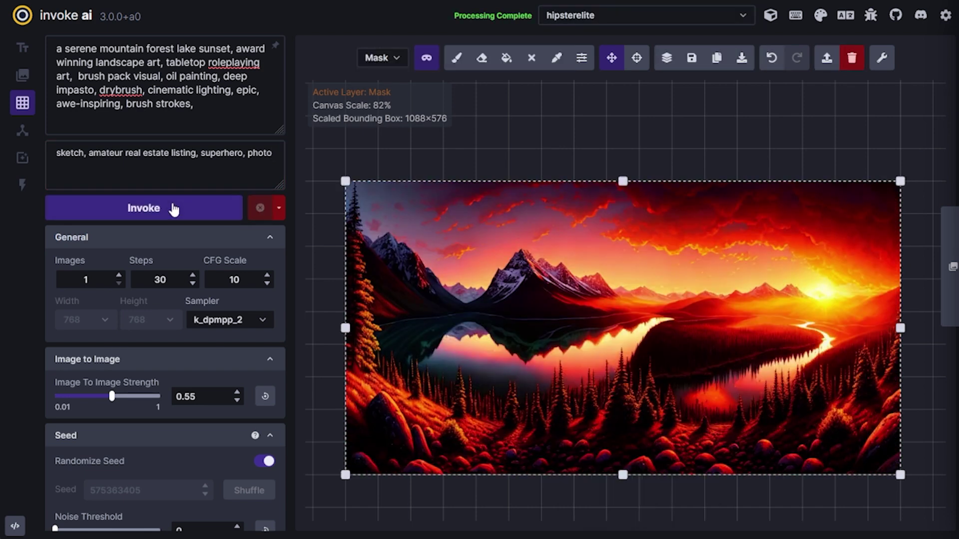
pyautogui.click(173, 209)
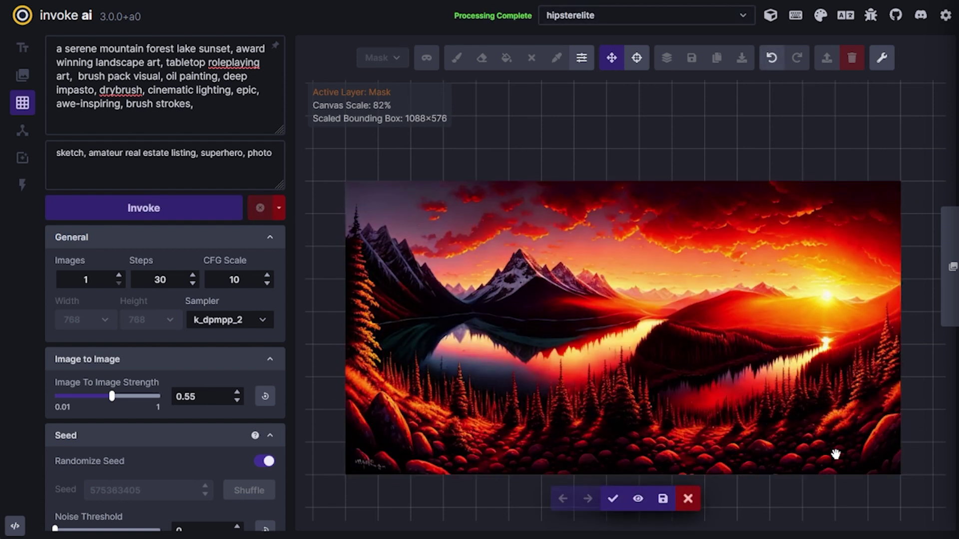
pyautogui.click(613, 499)
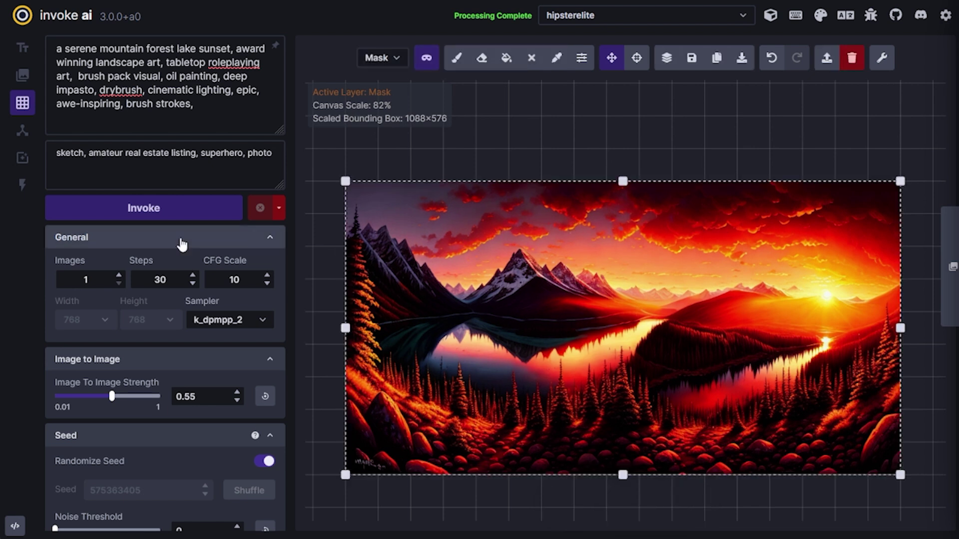
pyautogui.click(149, 208)
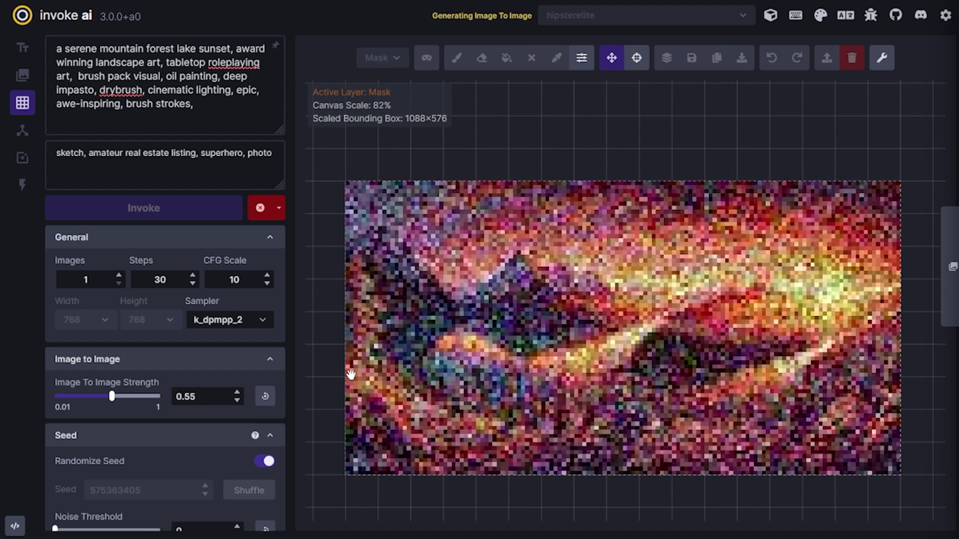
pyautogui.click(184, 213)
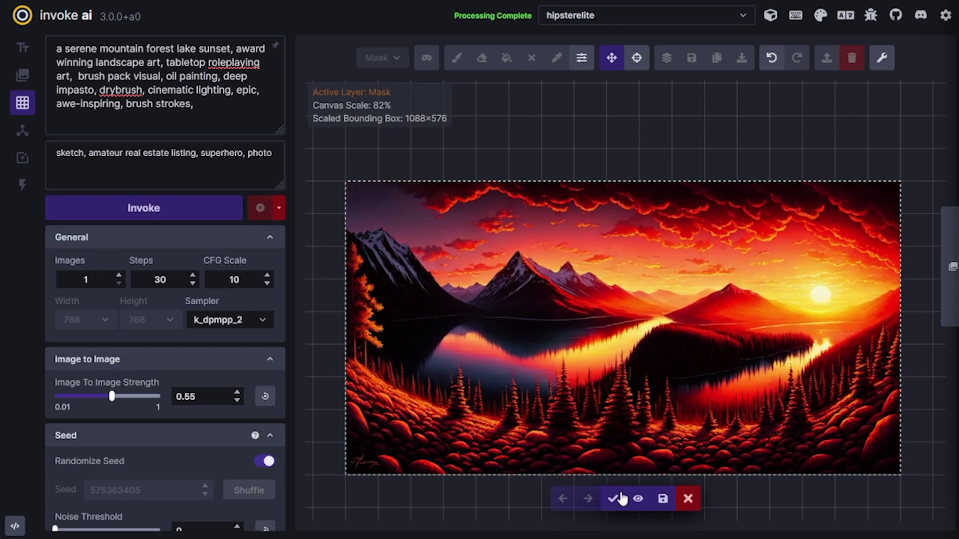
pyautogui.click(615, 497)
pyautogui.click(169, 210)
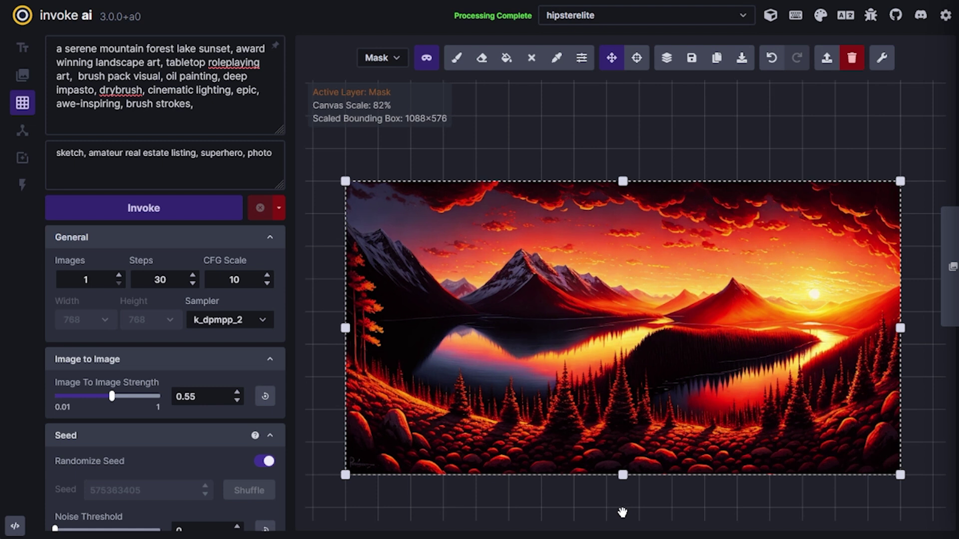
# Shrink the bounding box to 512×512 around the lake and forested peninsula
pyautogui.moveTo(729, 493); pyautogui.dragTo(724, 467)
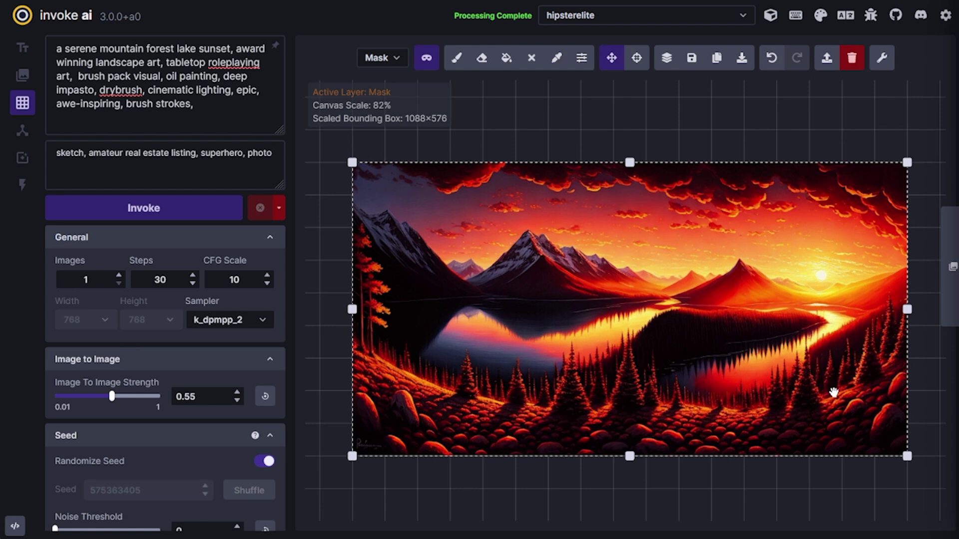
pyautogui.moveTo(353, 455); pyautogui.dragTo(697, 372)
pyautogui.scroll(10, 697, 372)
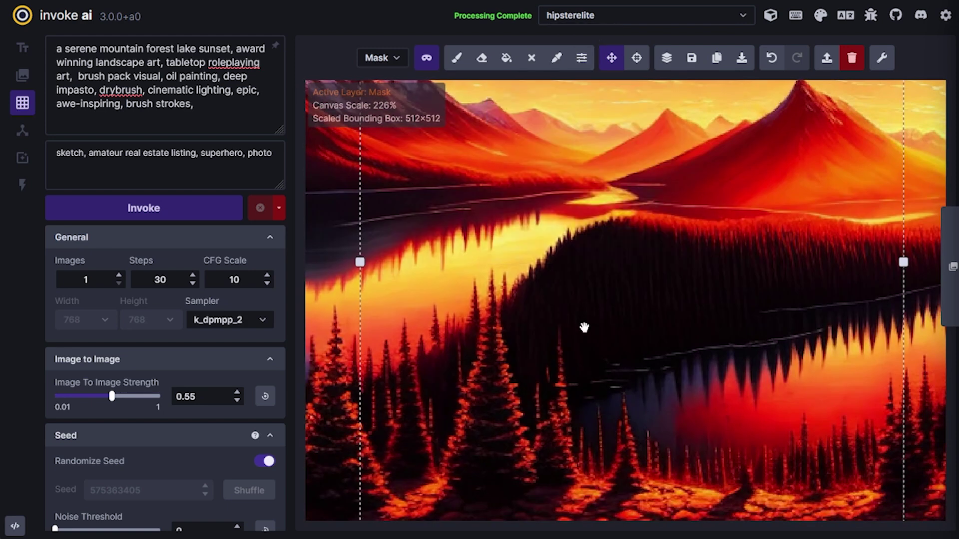
# Paint short upright light-green strokes as trees along the foreground shore on the base layer, using a resized brush
pyautogui.press('q')
pyautogui.press('b')
pyautogui.press('[')
pyautogui.press('[')
pyautogui.press('[')
pyautogui.press('[')
pyautogui.press('[')
pyautogui.press('[')
pyautogui.press('[')
pyautogui.press('[')
pyautogui.press('[')
pyautogui.press('[')
pyautogui.press(']')
pyautogui.press(']')
pyautogui.press(']')
pyautogui.press(']')
pyautogui.press(']')
pyautogui.press(']')
pyautogui.press(']')
pyautogui.press(']')
pyautogui.moveTo(472, 460); pyautogui.dragTo(485, 345)
pyautogui.scroll(-8, 439, 474)
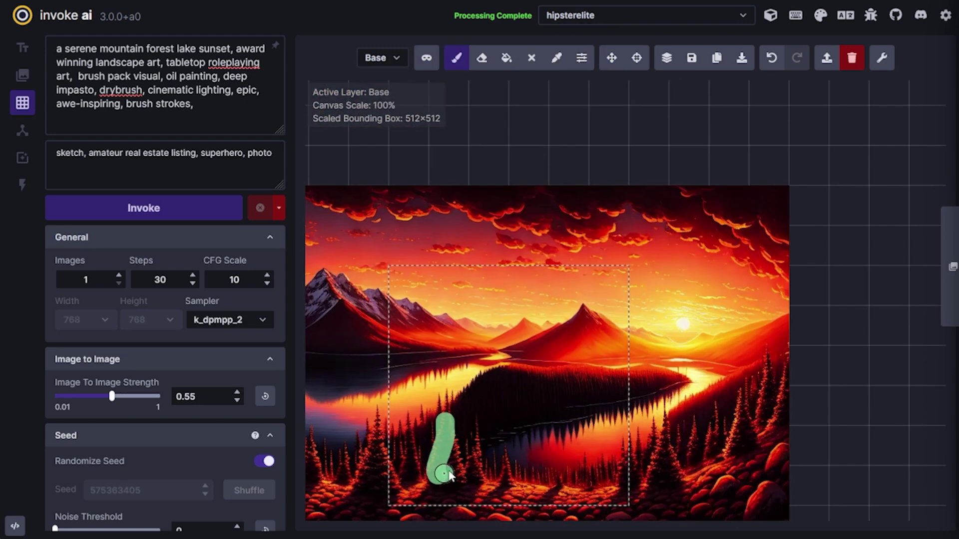
pyautogui.scroll(13, 478, 482)
pyautogui.moveTo(455, 407); pyautogui.dragTo(453, 446)
pyautogui.moveTo(581, 376); pyautogui.dragTo(569, 456)
pyautogui.scroll(-8, 637, 437)
pyautogui.moveTo(667, 432); pyautogui.dragTo(593, 436)
pyautogui.moveTo(543, 387); pyautogui.dragTo(555, 308)
pyautogui.moveTo(447, 332); pyautogui.dragTo(434, 368)
pyautogui.scroll(-7, 607, 426)
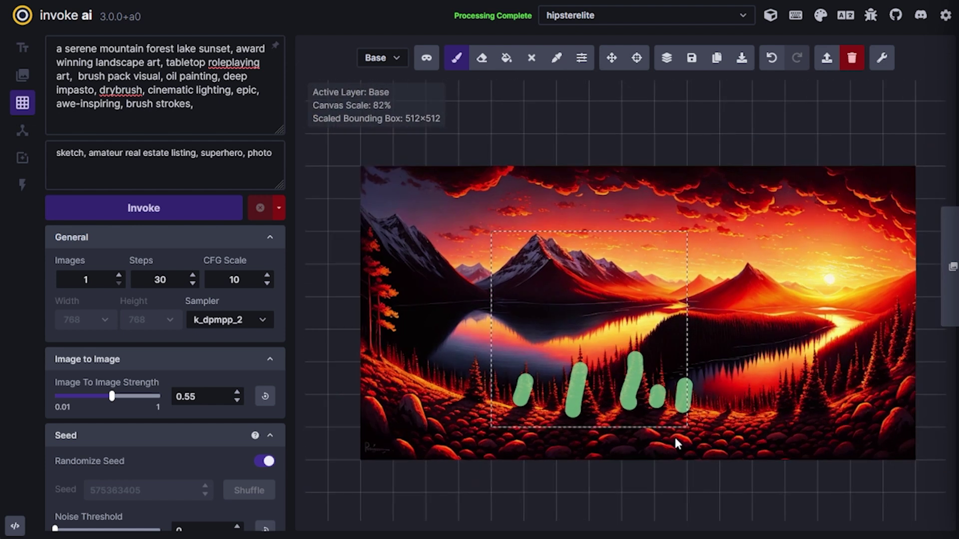
# Widen the bounding box to 704×384 and paint light green over the forested peninsula
pyautogui.press('v')
pyautogui.moveTo(688, 427); pyautogui.dragTo(850, 427)
pyautogui.press('b')
pyautogui.moveTo(699, 341)
pyautogui.mouseDown()
pyautogui.moveTo(663, 345)
pyautogui.moveTo(710, 345)
pyautogui.moveTo(664, 362)
pyautogui.moveTo(648, 386)
pyautogui.moveTo(802, 327)
pyautogui.mouseUp()
# Switch to the mask layer and mask the green tree strokes and the painted peninsula
pyautogui.press('q')
pyautogui.scroll(-2, 576, 406)
pyautogui.press('v')
# Try generating the masked area, including at an image-to-image strength of 0.74, and discard the result
pyautogui.click(198, 206)
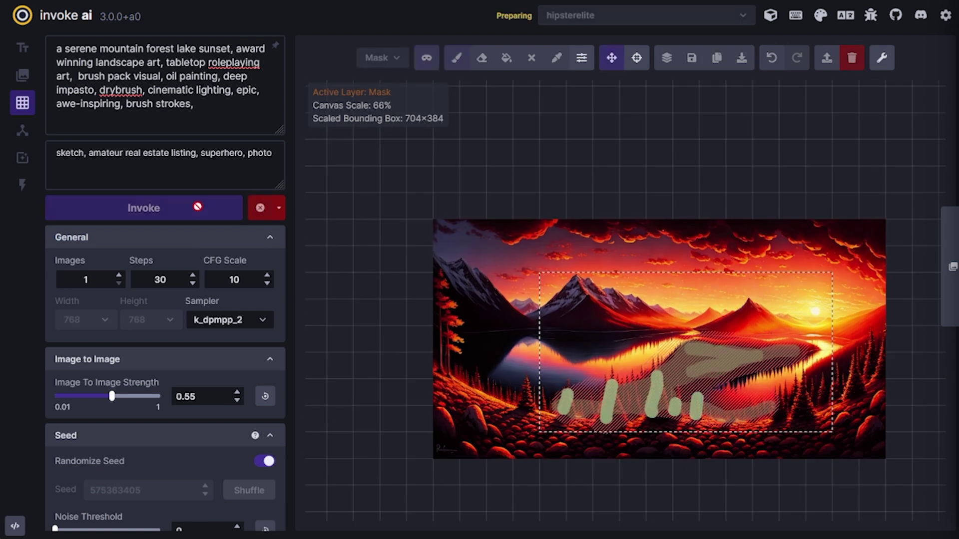
pyautogui.click(186, 208)
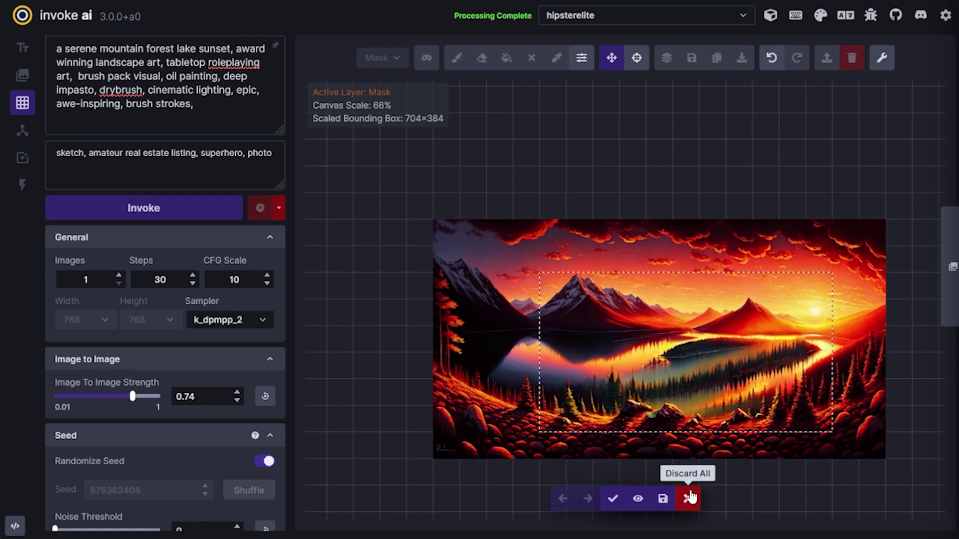
pyautogui.click(690, 497)
pyautogui.click(157, 209)
# Set the image-to-image strength to 0.43 and regenerate the masked area into green trees and a green hillside
pyautogui.moveTo(132, 396); pyautogui.dragTo(123, 393)
pyautogui.moveTo(123, 393); pyautogui.dragTo(99, 396)
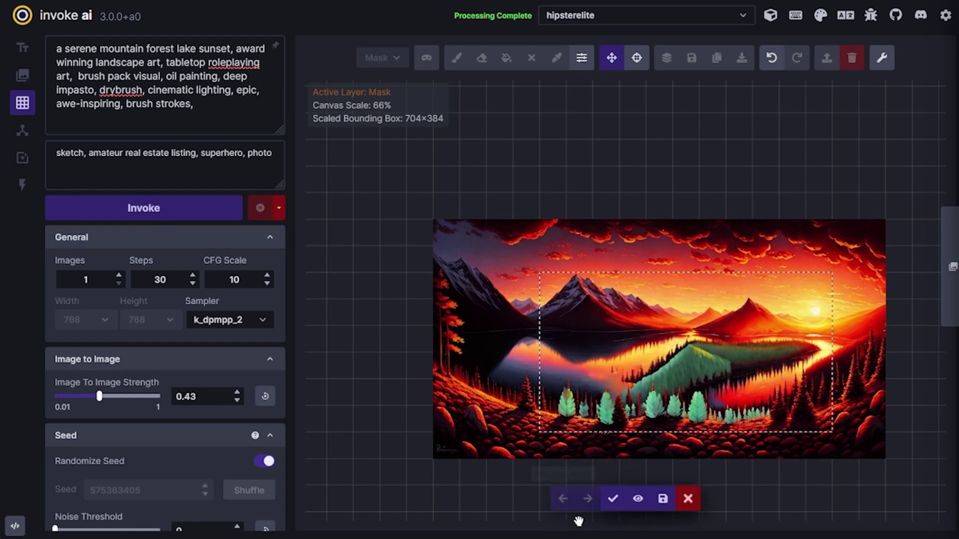
pyautogui.click(220, 211)
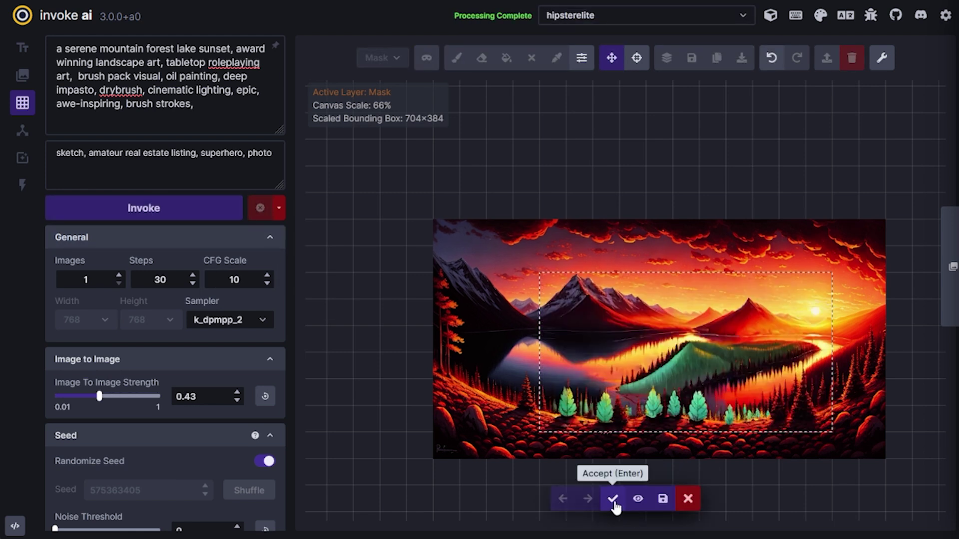
pyautogui.click(613, 499)
pyautogui.click(200, 206)
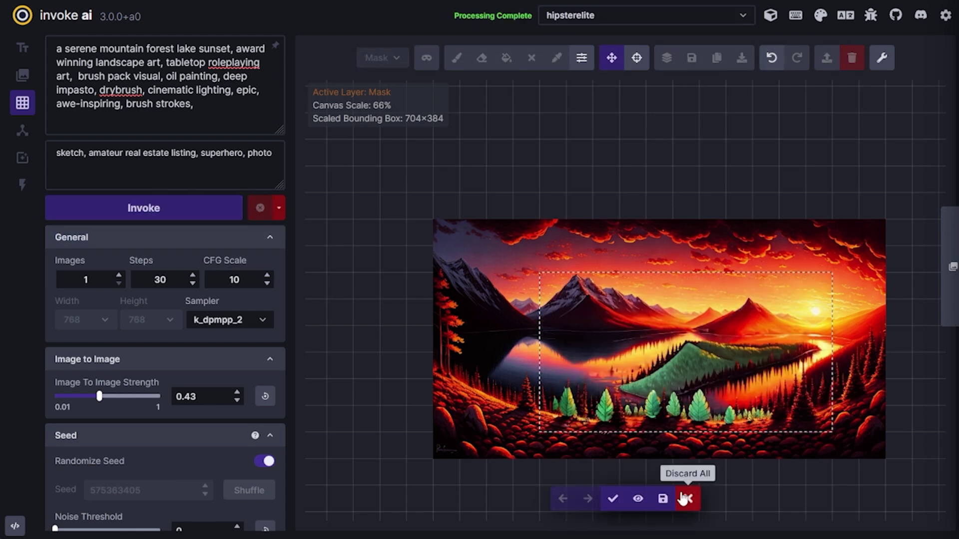
pyautogui.click(684, 498)
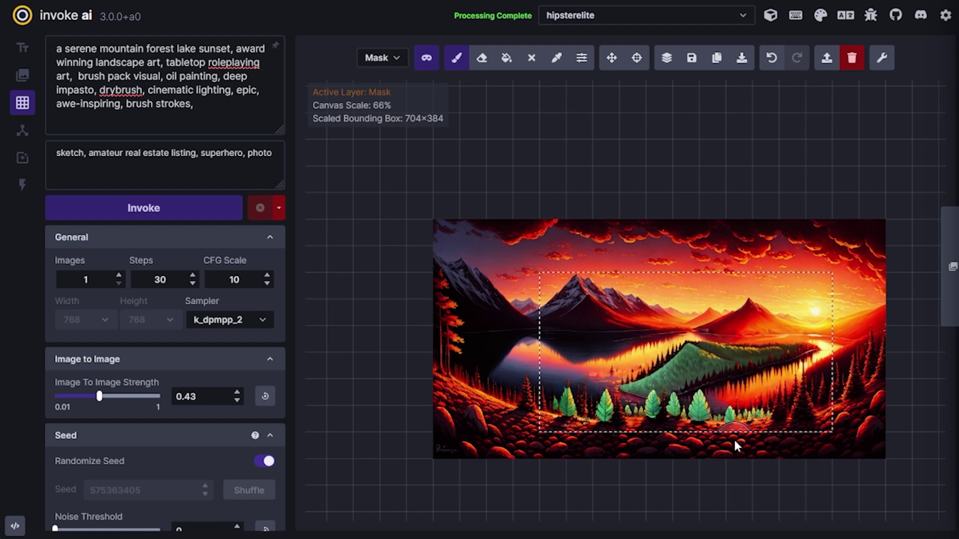
# Set the brush color to a dark green
pyautogui.scroll(5, 732, 439)
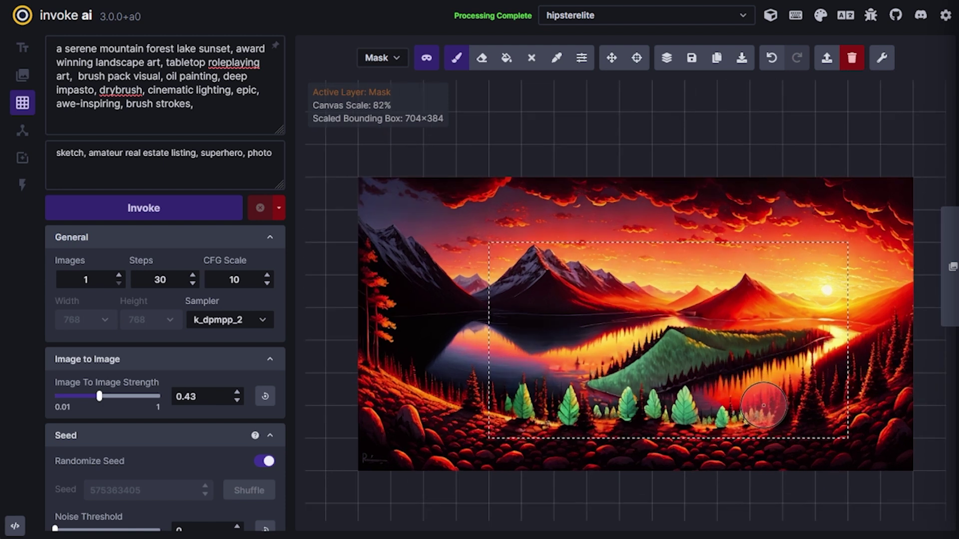
pyautogui.scroll(-1, 752, 428)
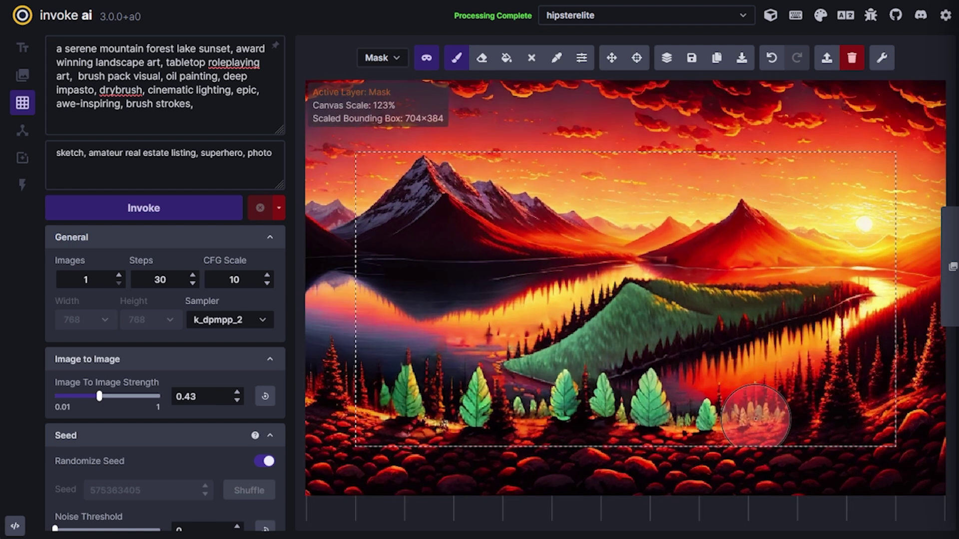
pyautogui.scroll(1, 759, 354)
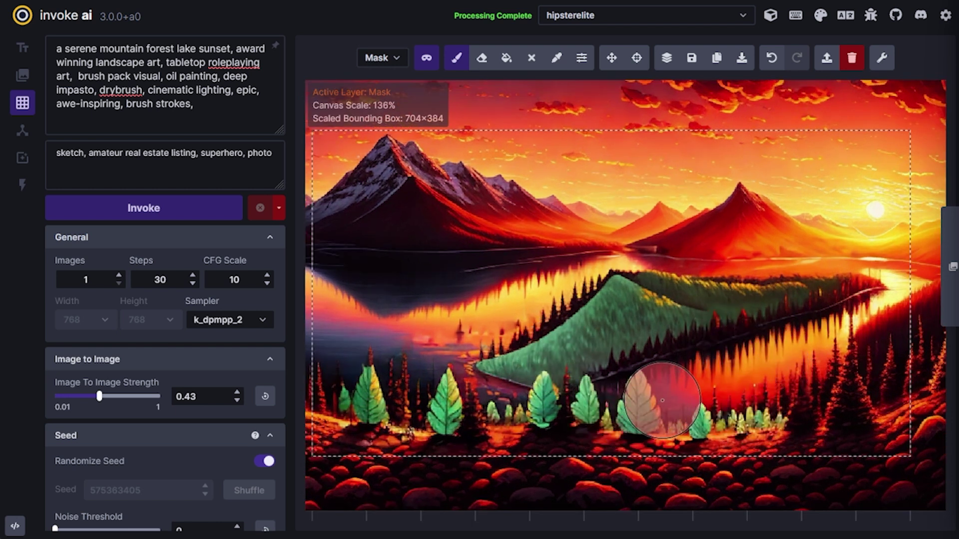
pyautogui.scroll(-1, 717, 409)
pyautogui.scroll(1, 716, 409)
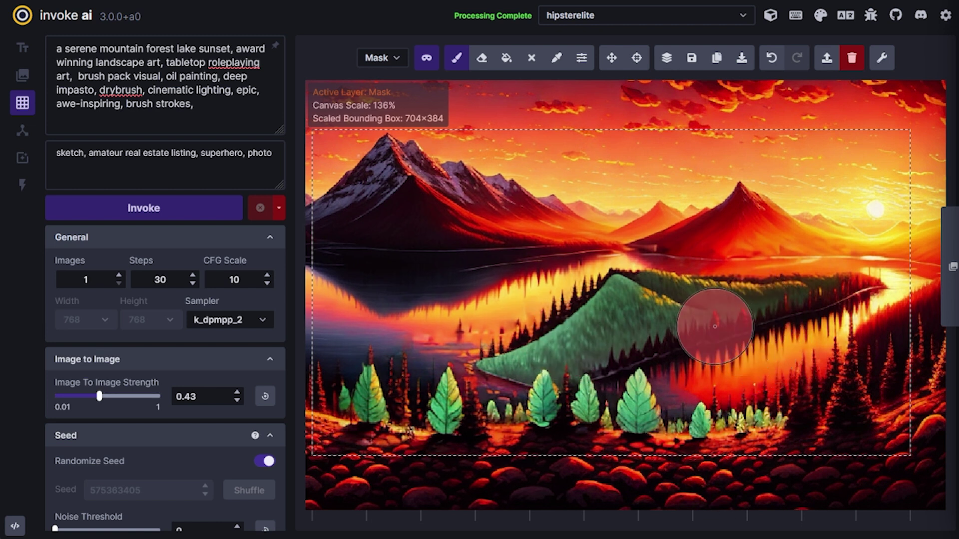
pyautogui.moveTo(581, 58)
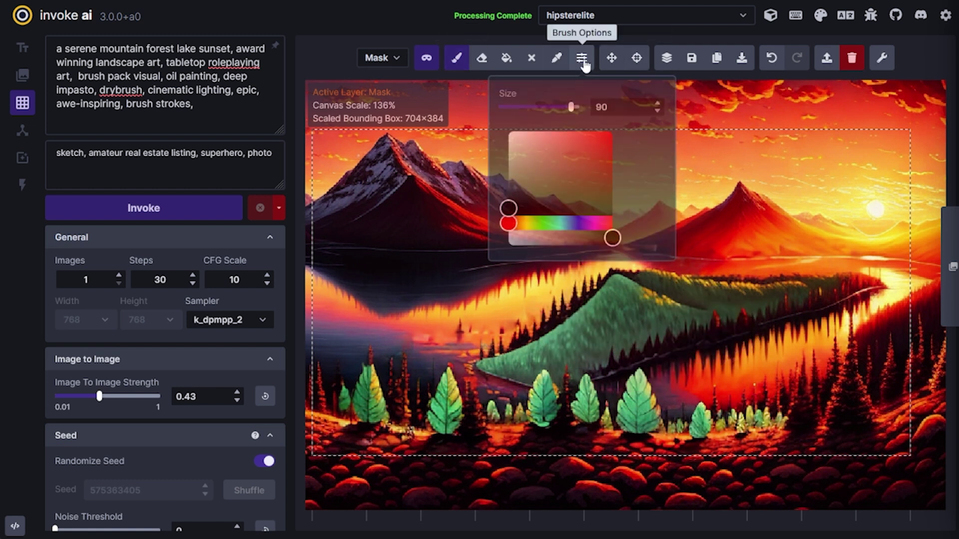
pyautogui.click(540, 225)
pyautogui.click(554, 196)
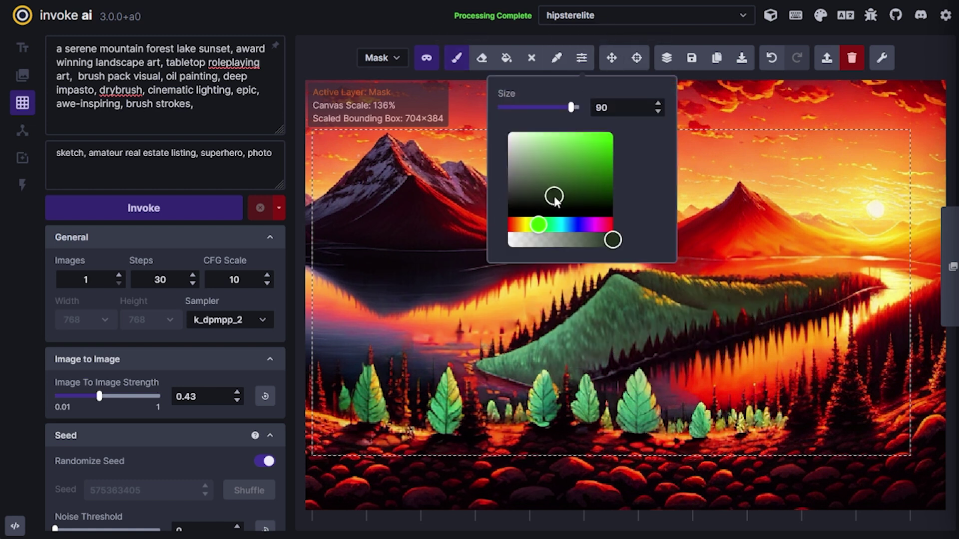
# Paint thin dark-green strokes over the green peninsula on the base layer with a smaller brush, and mask that area
pyautogui.press('q')
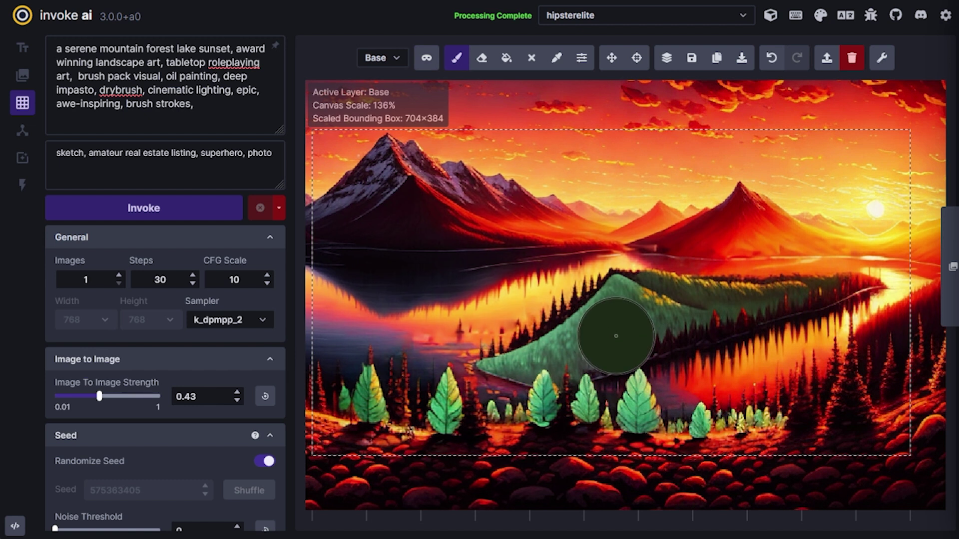
pyautogui.press('[')
pyautogui.press('[')
pyautogui.press('[')
pyautogui.press('[')
pyautogui.press('[')
pyautogui.press('[')
pyautogui.press('[')
pyautogui.press('[')
pyautogui.press('[')
pyautogui.press('[')
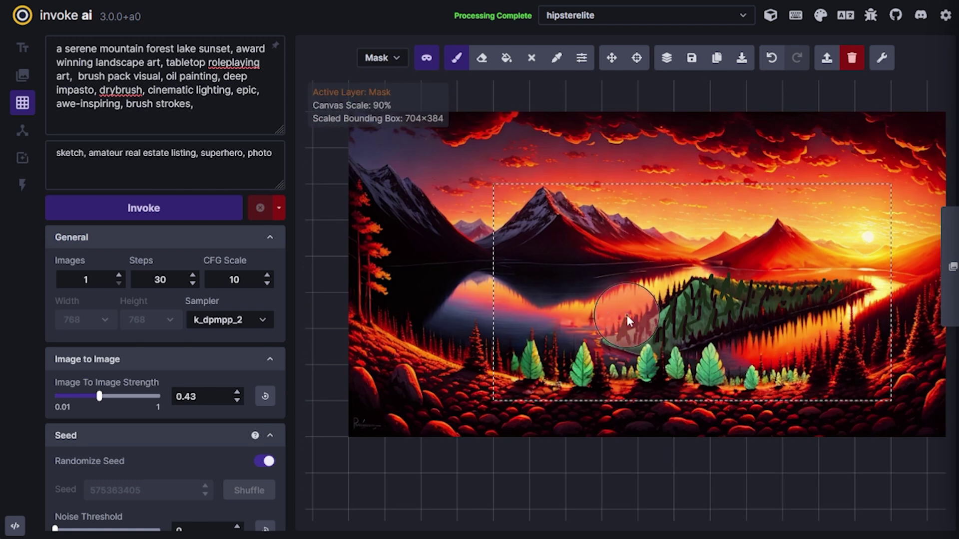
# Add "pine trees" to the end of the positive prompt and regenerate the masked peninsula
pyautogui.click(253, 124)
pyautogui.write('pine trees')
pyautogui.click(199, 212)
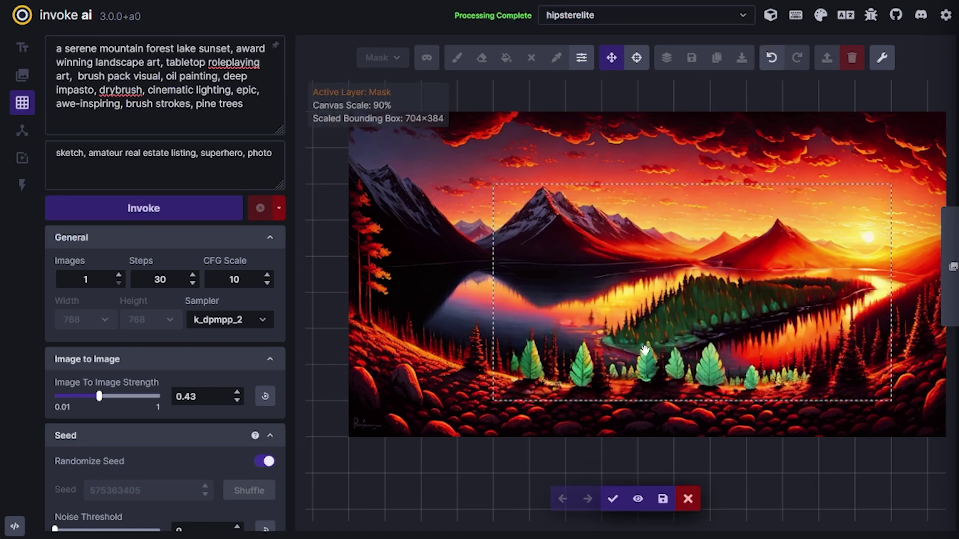
# Accept the version with pine trees on the peninsula and clear the mask
pyautogui.scroll(3, 819, 341)
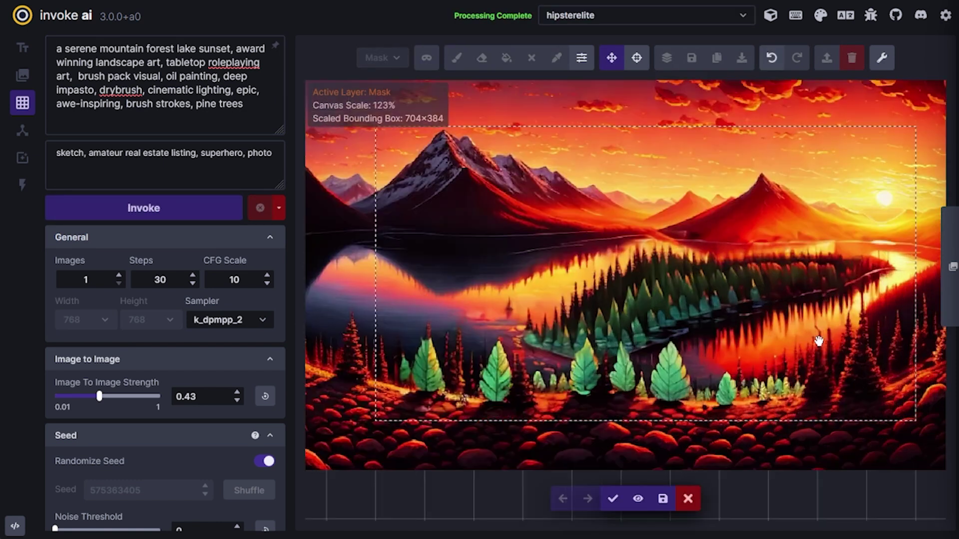
pyautogui.scroll(3, 819, 341)
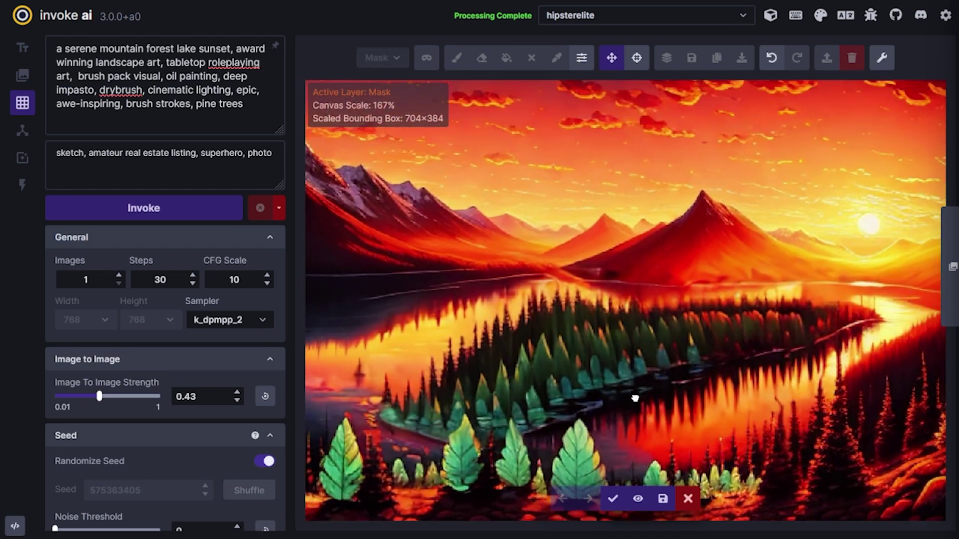
pyautogui.click(617, 506)
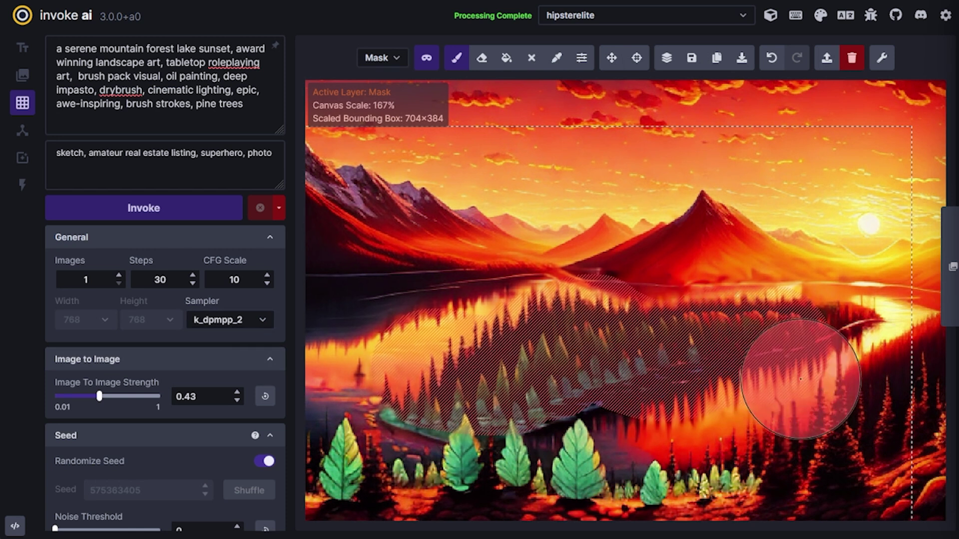
pyautogui.hotkey('shift', 'c')
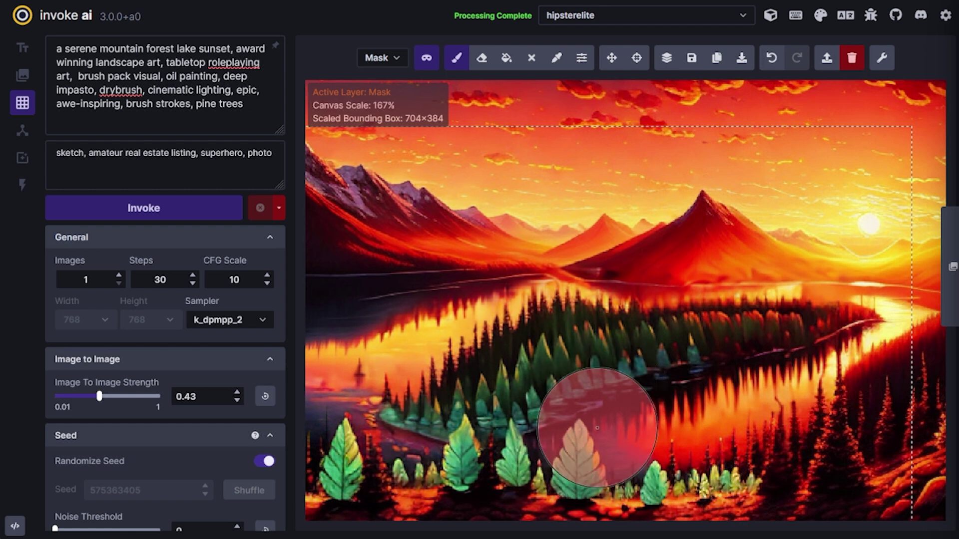
# Mask the whole peninsula from its near tip to its far end with a smaller brush
pyautogui.press('[')
pyautogui.press('[')
pyautogui.press('[')
pyautogui.press('[')
pyautogui.press('[')
pyautogui.press('[')
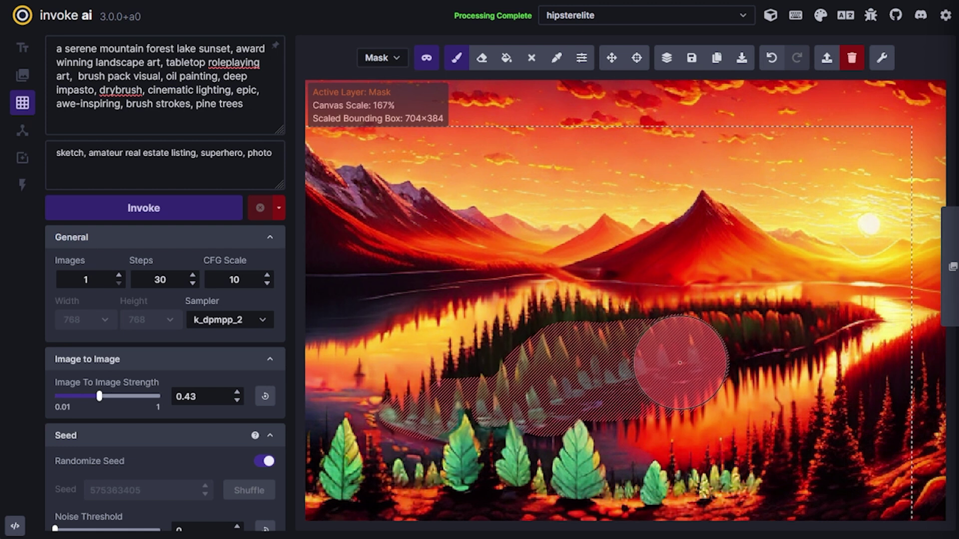
pyautogui.moveTo(765, 320)
pyautogui.mouseDown()
pyautogui.moveTo(825, 345)
pyautogui.moveTo(669, 409)
pyautogui.mouseUp()
# Emphasize the last prompt term as "(pine trees)+", then regenerate the masked peninsula and accept the result
pyautogui.click(263, 126)
pyautogui.write('+')
pyautogui.click(145, 207)
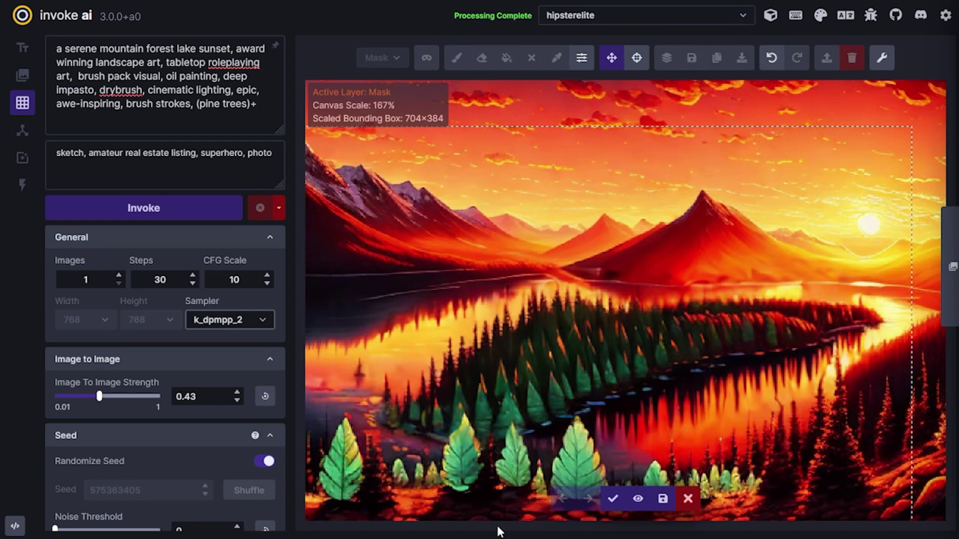
pyautogui.click(614, 498)
# Set the image-to-image strength to 0.54, then regenerate the masked peninsula three times, accepting each result
pyautogui.moveTo(99, 396); pyautogui.dragTo(112, 397)
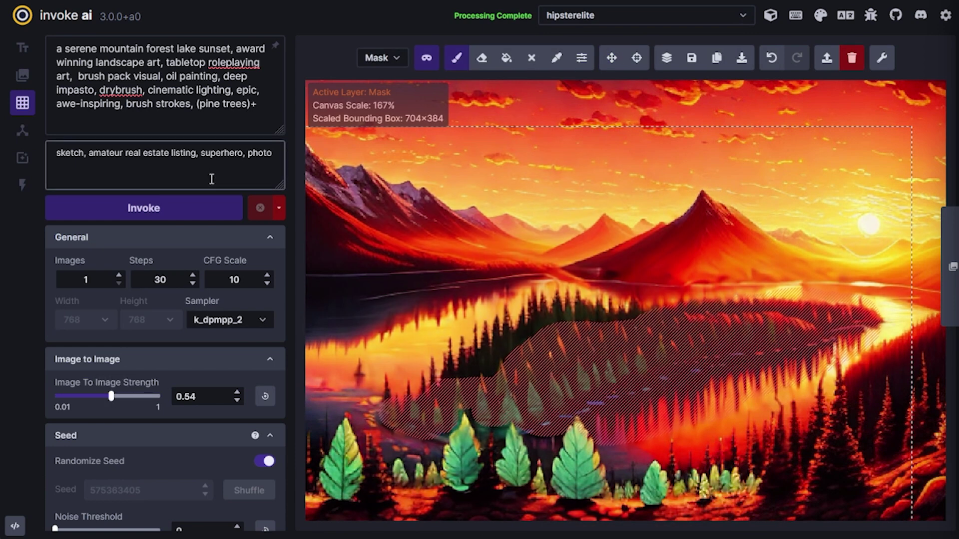
pyautogui.click(196, 210)
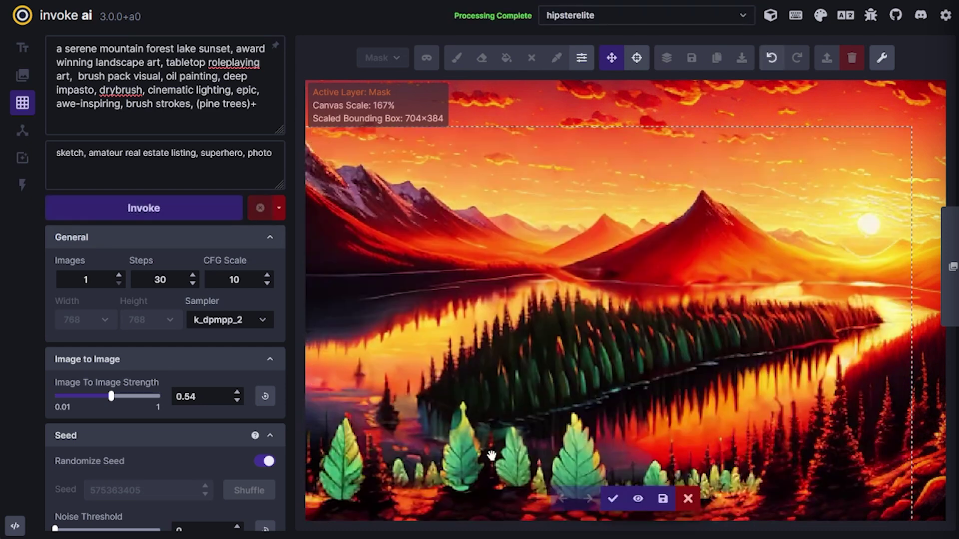
pyautogui.click(613, 499)
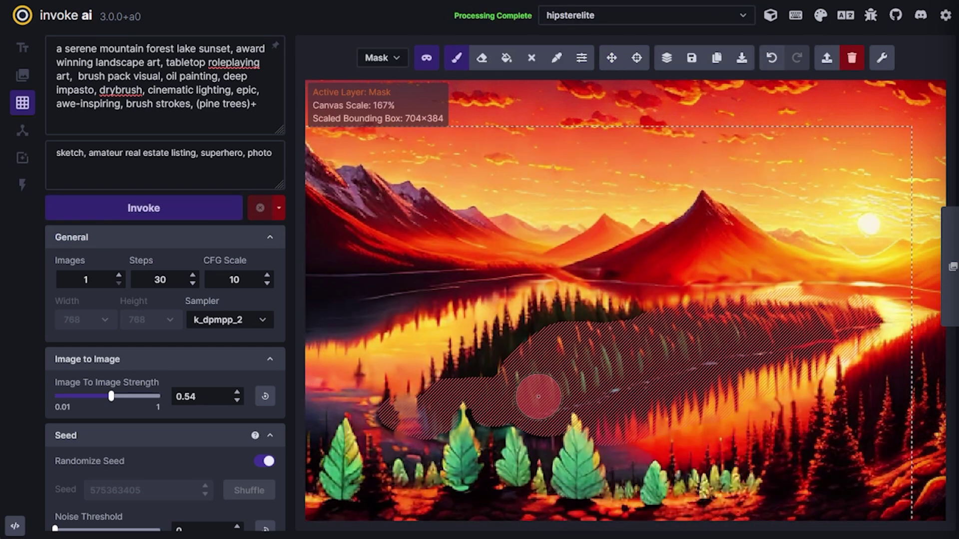
pyautogui.click(216, 210)
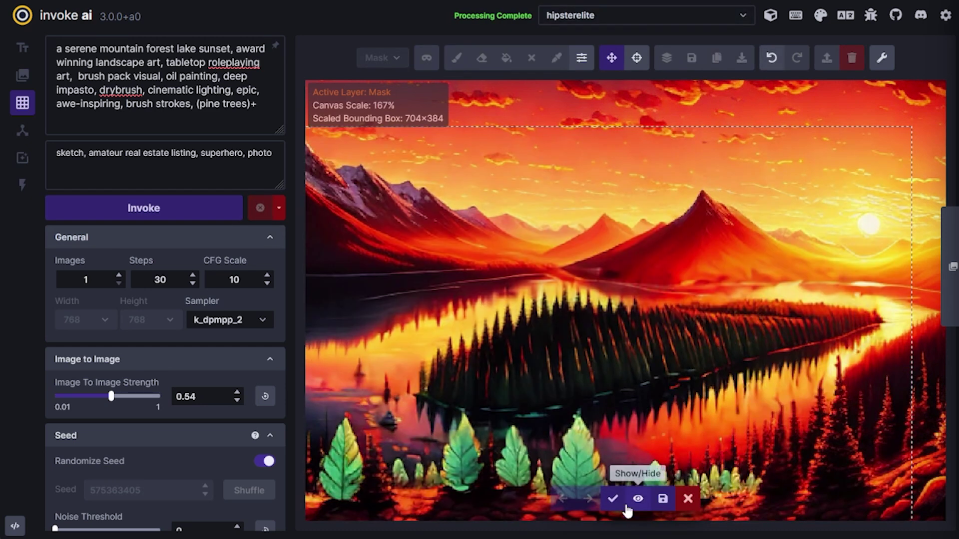
pyautogui.click(613, 498)
pyautogui.click(190, 208)
pyautogui.click(613, 499)
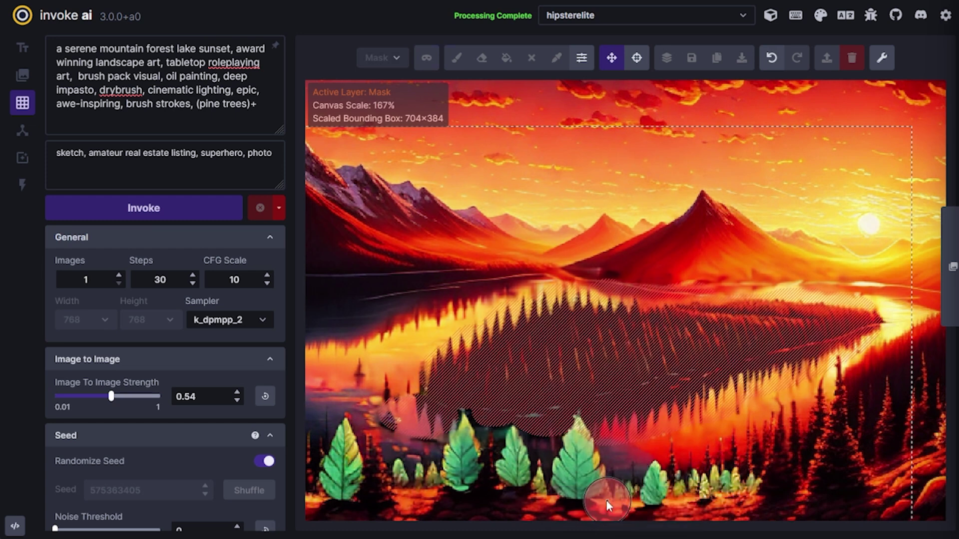
# Raise the image-to-image strength to 0.74, regenerate the masked peninsula and accept the result, clearing the mask
pyautogui.moveTo(111, 396); pyautogui.dragTo(133, 396)
pyautogui.click(182, 208)
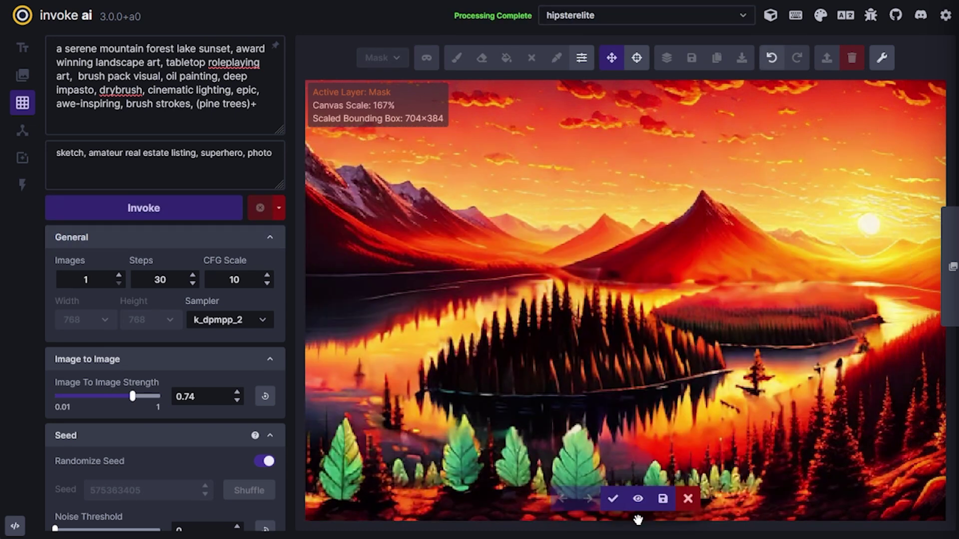
pyautogui.click(613, 498)
# Mask the orange water beside the wooded island, including the tiny tree islet and the far low island
pyautogui.scroll(-3, 737, 467)
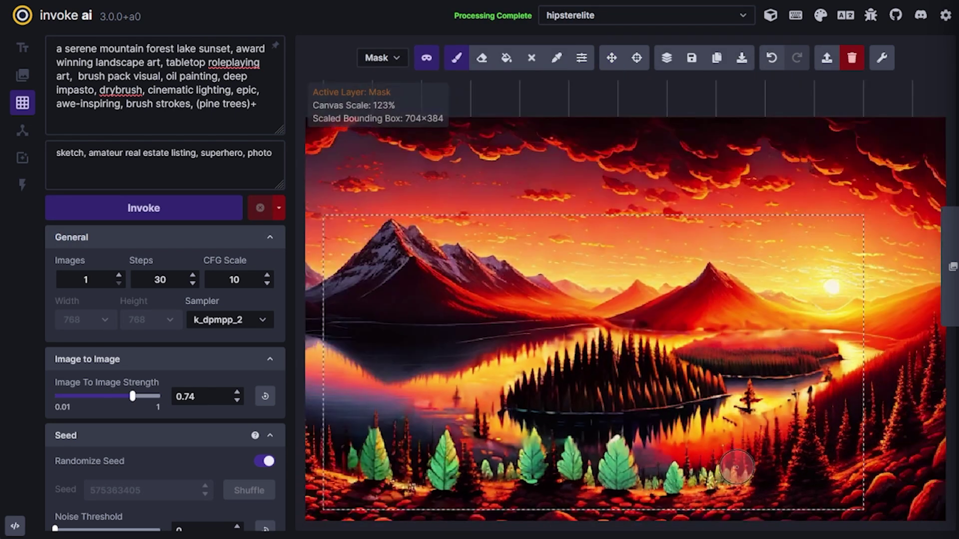
pyautogui.scroll(1, 759, 477)
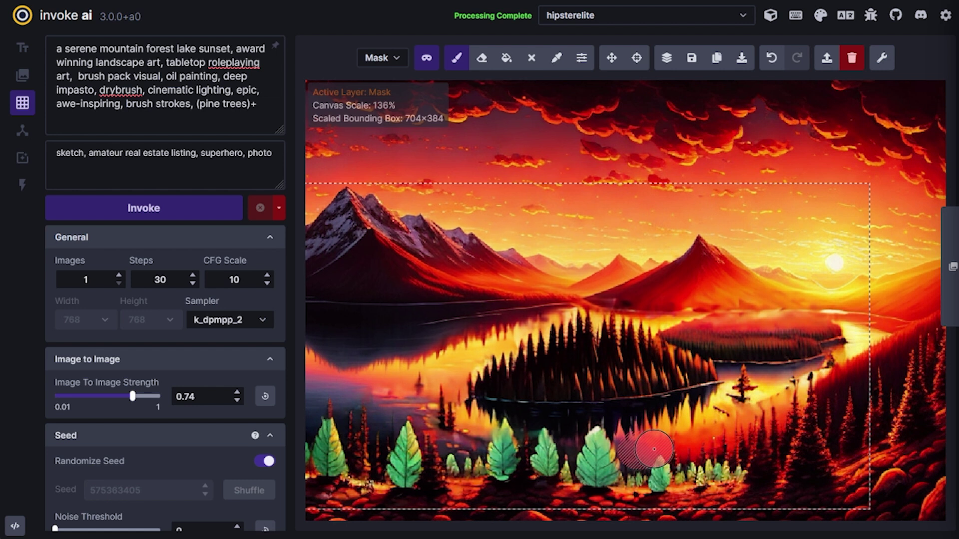
pyautogui.moveTo(654, 449); pyautogui.dragTo(714, 425)
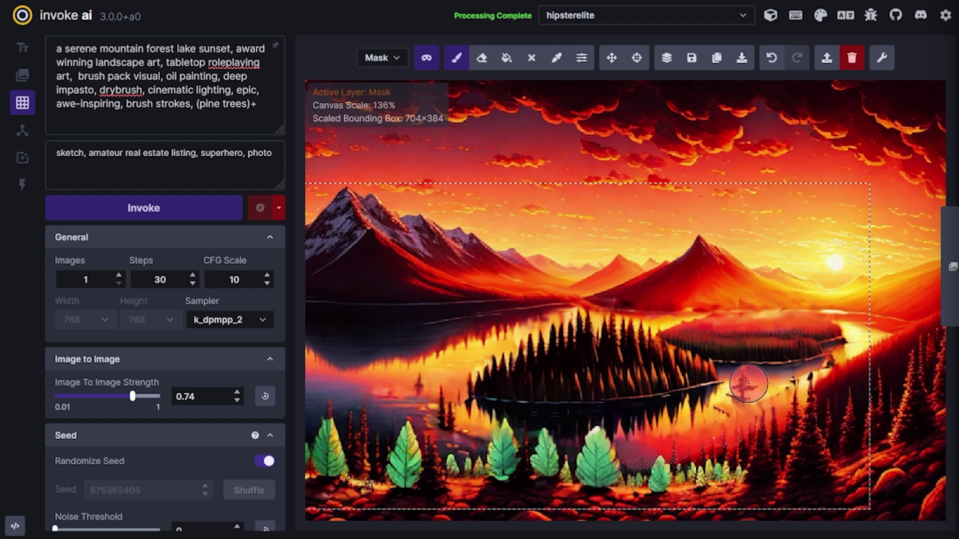
pyautogui.moveTo(813, 367); pyautogui.dragTo(827, 325)
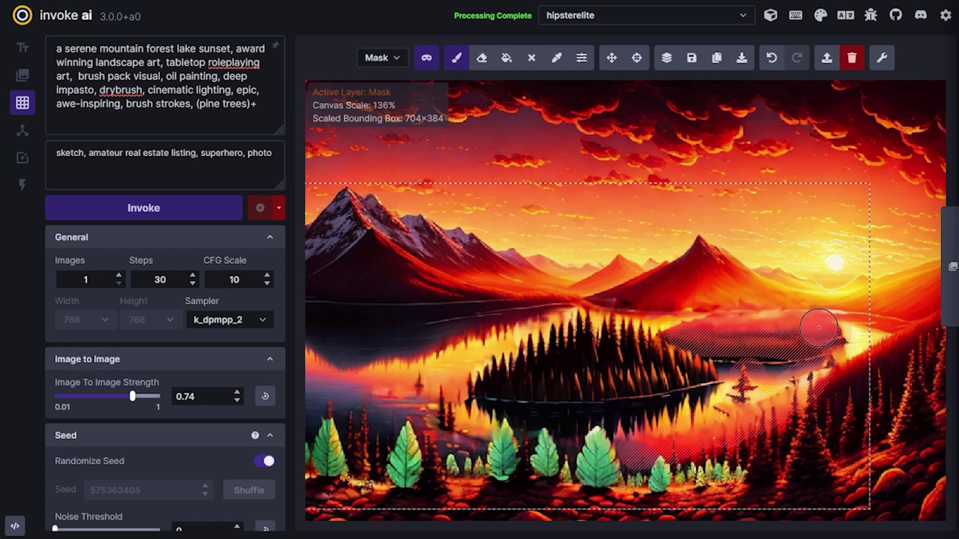
# Reposition and resize the bounding box around the masked water, the far island and the sun, at a scaled size of 640×448
pyautogui.press('v')
pyautogui.moveTo(311, 185); pyautogui.dragTo(712, 293)
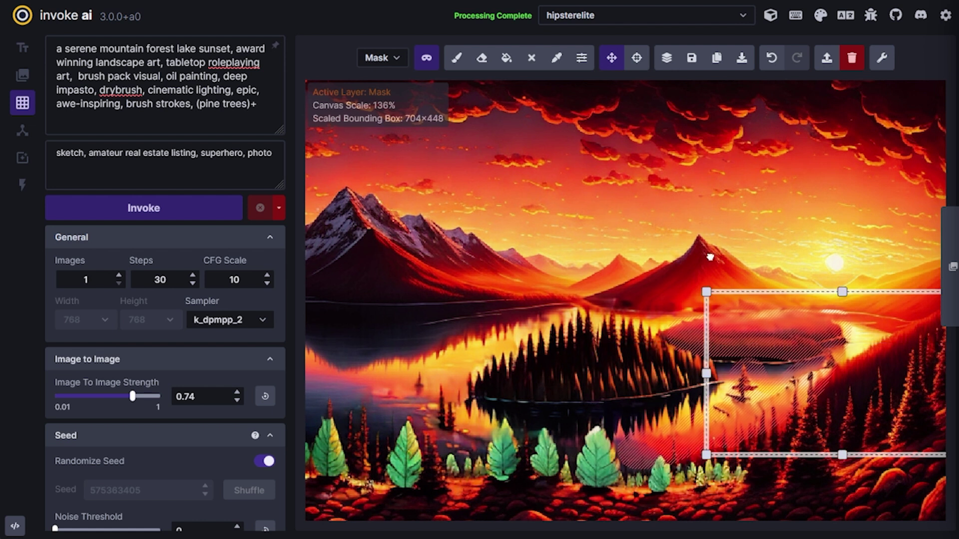
pyautogui.moveTo(802, 292); pyautogui.dragTo(692, 237)
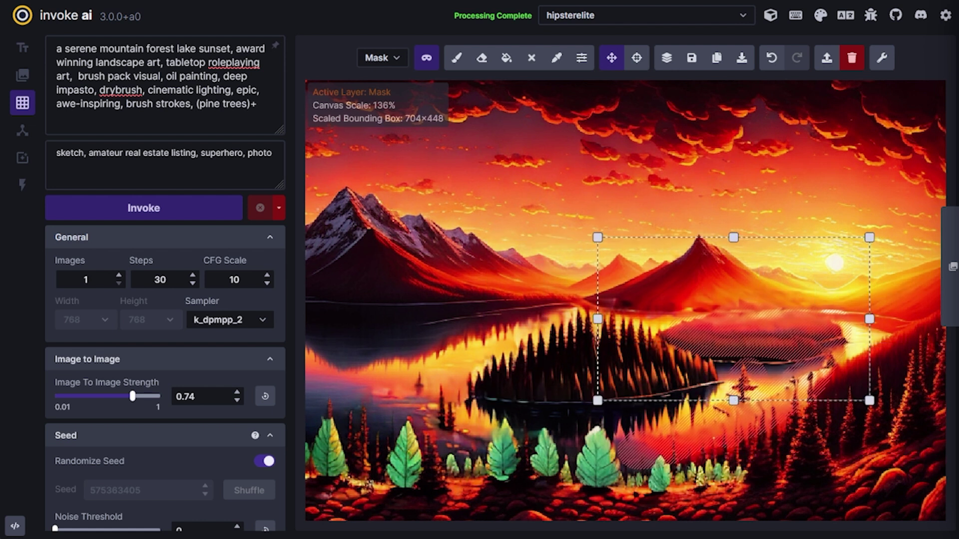
pyautogui.moveTo(871, 402)
pyautogui.mouseDown()
pyautogui.moveTo(865, 454)
pyautogui.moveTo(924, 454)
pyautogui.mouseUp()
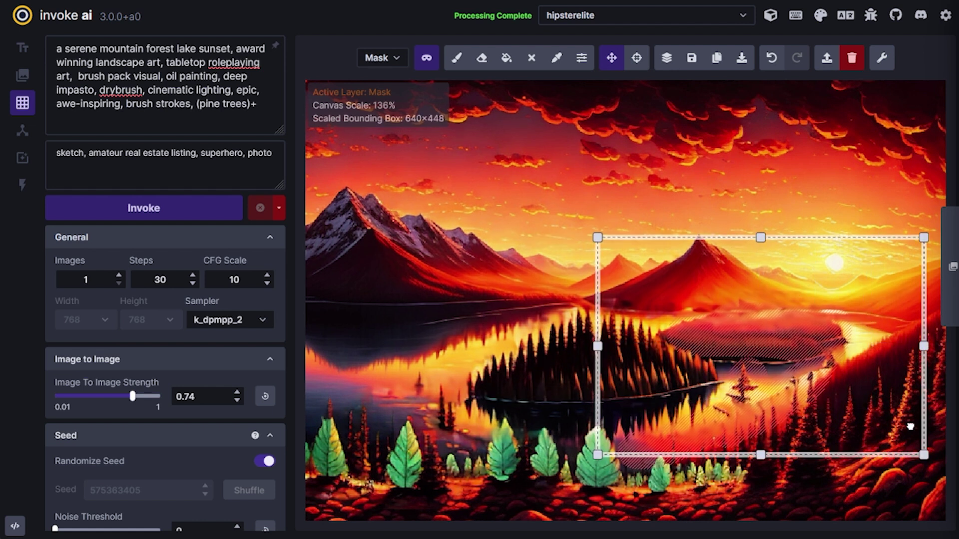
# Regenerate the masked water and far island, accept the result and clear the mask
pyautogui.press('e')
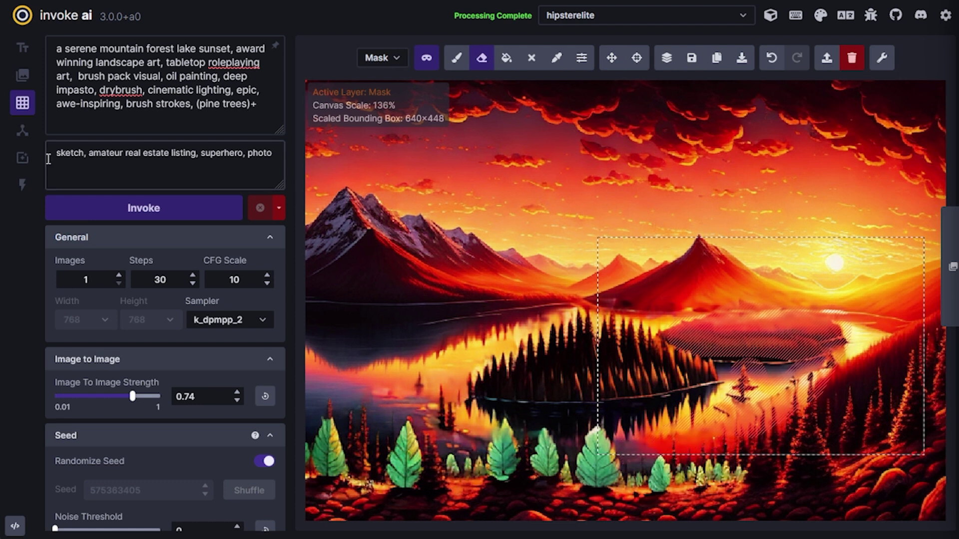
pyautogui.click(160, 207)
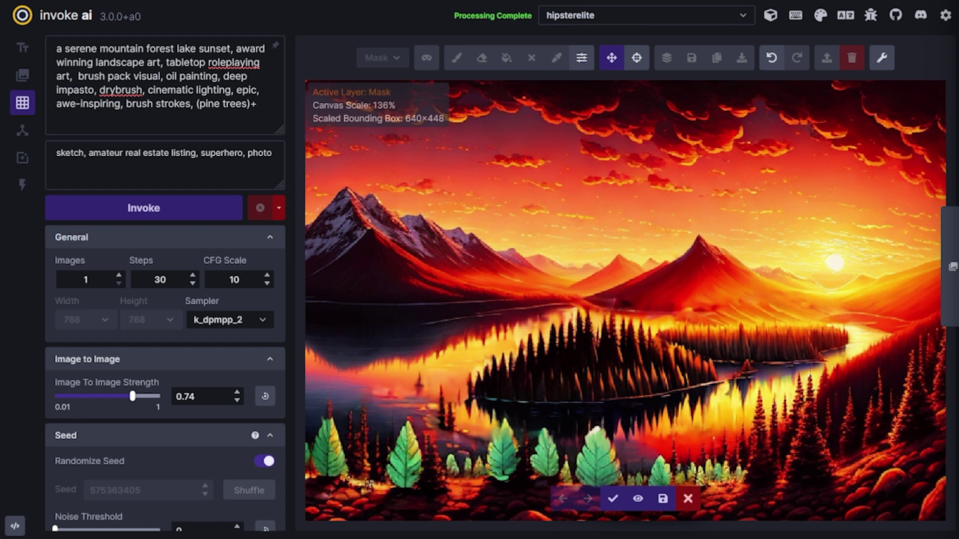
pyautogui.click(613, 499)
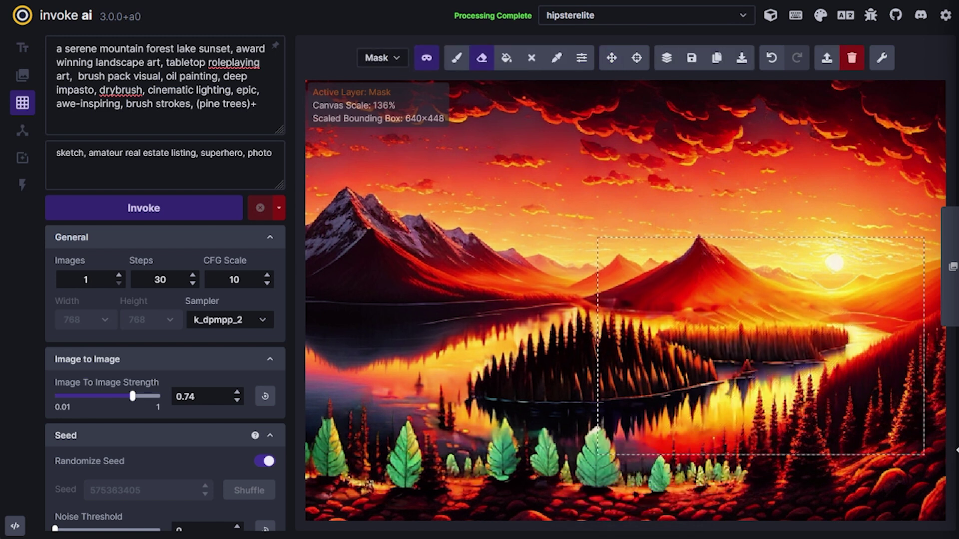
# Shrink the bounding box to a scaled size of 640×512 around the far island and mask the island's trees
pyautogui.press('v')
pyautogui.moveTo(928, 464)
pyautogui.mouseDown()
pyautogui.moveTo(815, 401)
pyautogui.moveTo(856, 368)
pyautogui.mouseUp()
pyautogui.click(451, 60)
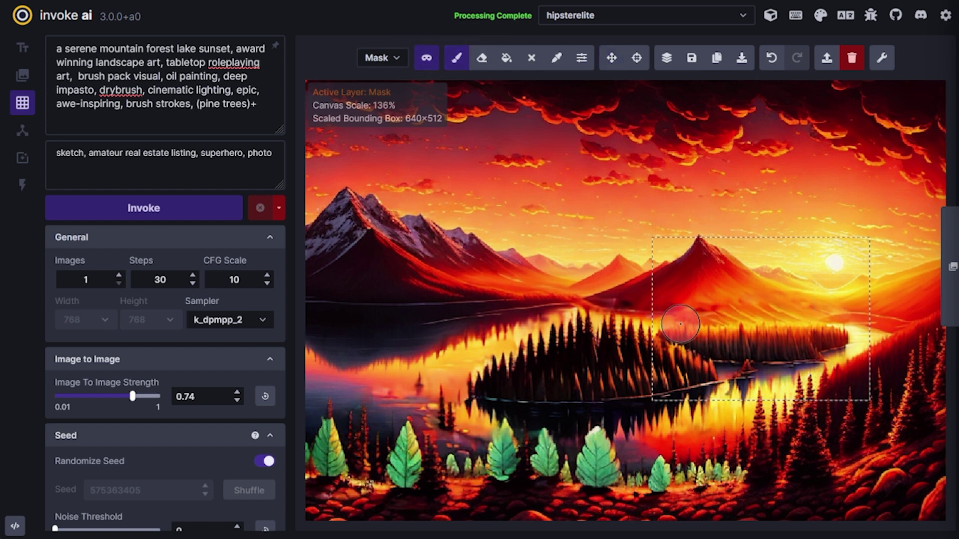
pyautogui.moveTo(740, 344)
pyautogui.mouseDown()
pyautogui.moveTo(774, 337)
pyautogui.moveTo(779, 349)
pyautogui.moveTo(734, 375)
pyautogui.moveTo(752, 376)
pyautogui.moveTo(799, 344)
pyautogui.moveTo(834, 341)
pyautogui.mouseUp()
# Regenerate the masked far island and accept the result
pyautogui.click(150, 212)
pyautogui.scroll(-1, 884, 450)
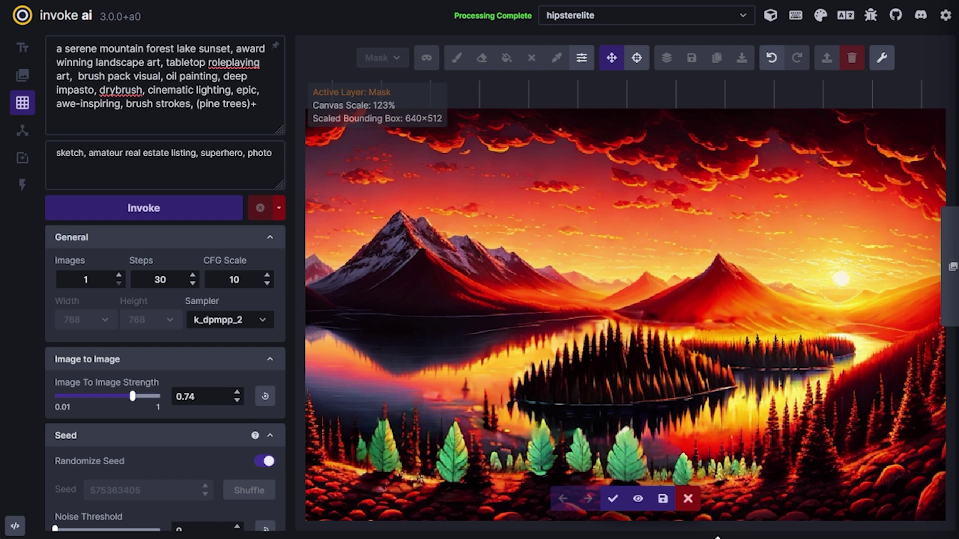
pyautogui.click(614, 499)
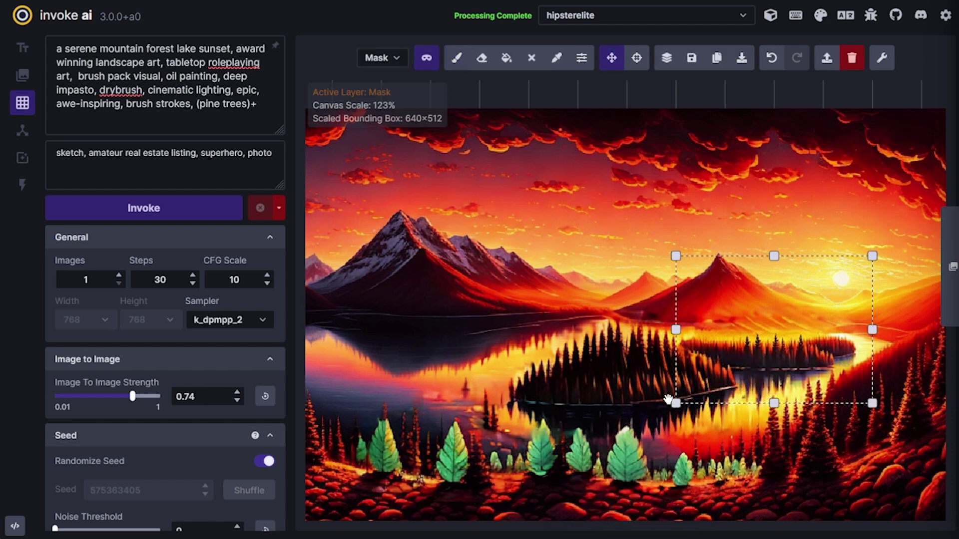
# Move the bounding box to the middle of the lake and enlarge it over the wooded island and green foreground trees
pyautogui.scroll(-2, 741, 421)
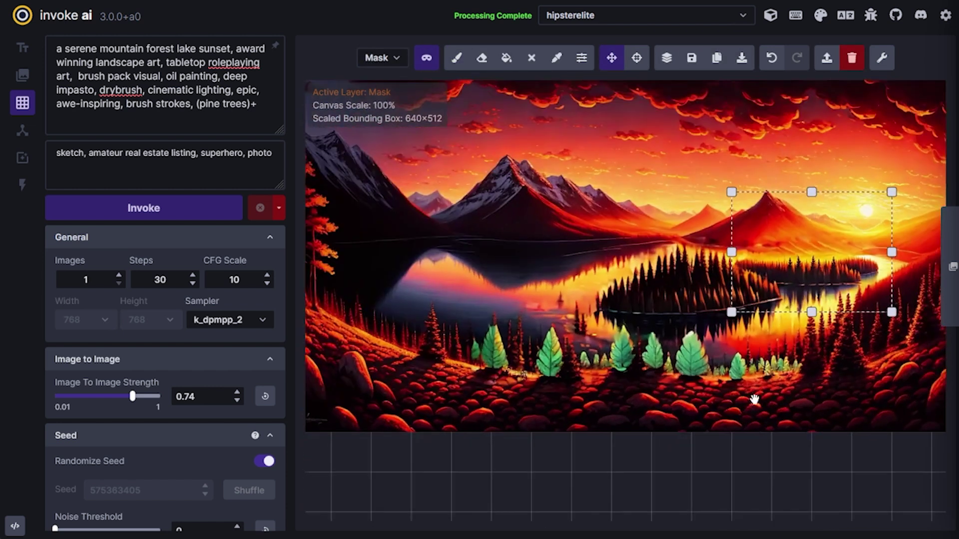
pyautogui.moveTo(799, 306); pyautogui.dragTo(559, 306)
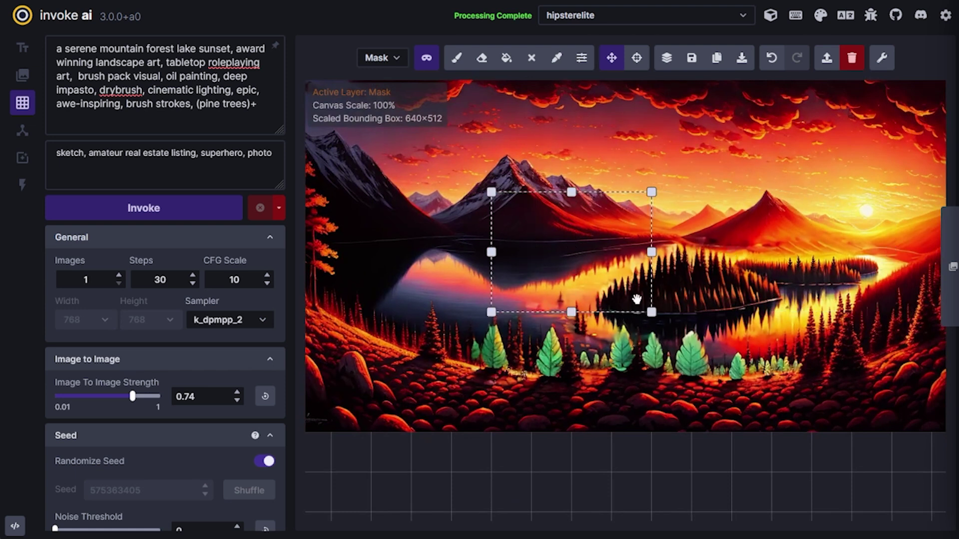
pyautogui.moveTo(651, 312); pyautogui.dragTo(772, 392)
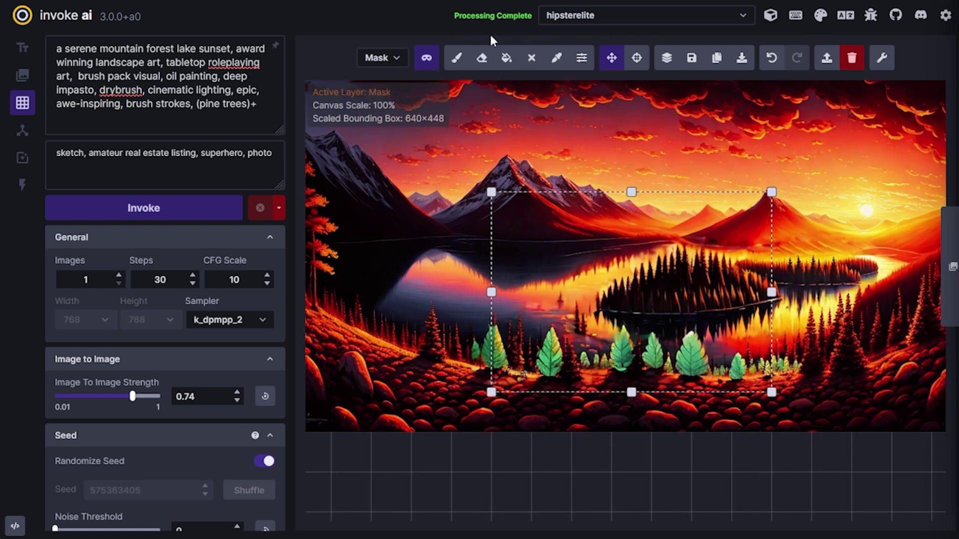
# Mask the small trees in the water near the front shore, try regenerating them and discard the result
pyautogui.click(454, 63)
pyautogui.scroll(5, 590, 338)
pyautogui.moveTo(586, 318)
pyautogui.mouseDown()
pyautogui.moveTo(501, 269)
pyautogui.moveTo(563, 323)
pyautogui.moveTo(600, 344)
pyautogui.mouseUp()
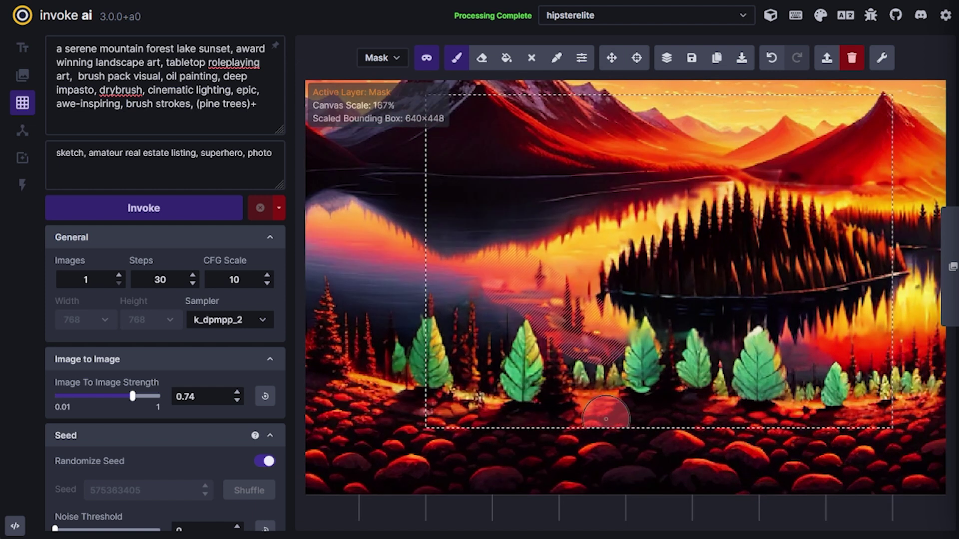
pyautogui.click(132, 208)
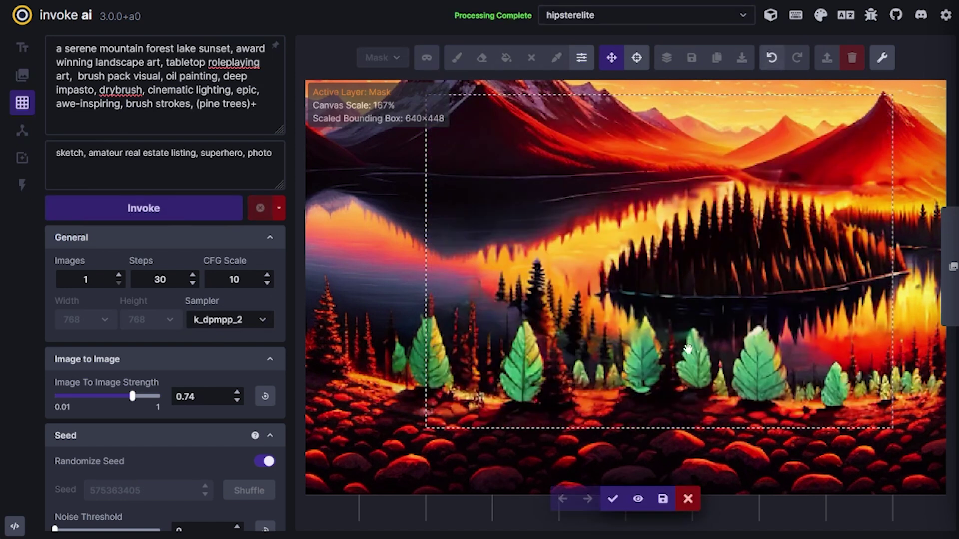
pyautogui.click(690, 500)
# Lower the image-to-image strength to 0.42, try regenerating the masked small trees and discard the result
pyautogui.moveTo(133, 396); pyautogui.dragTo(98, 396)
pyautogui.click(199, 209)
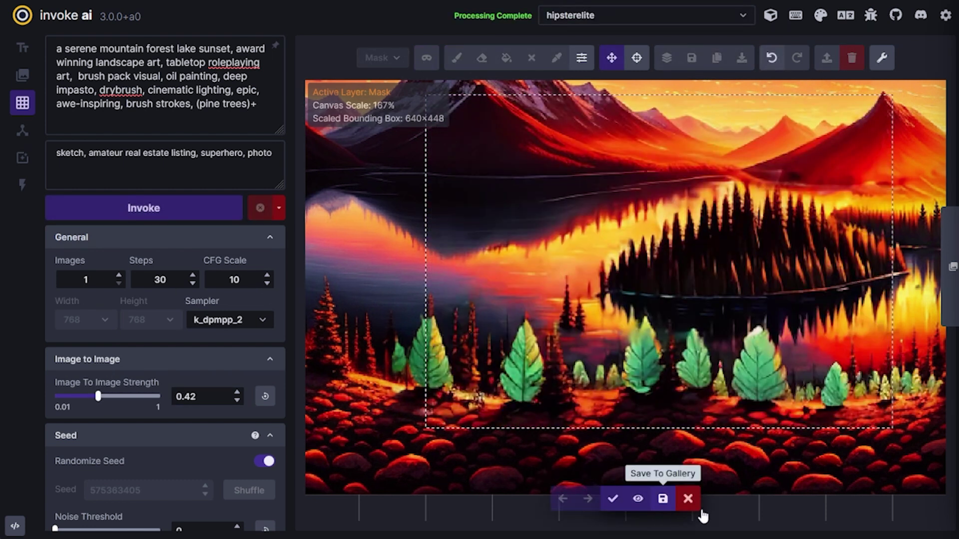
pyautogui.click(701, 508)
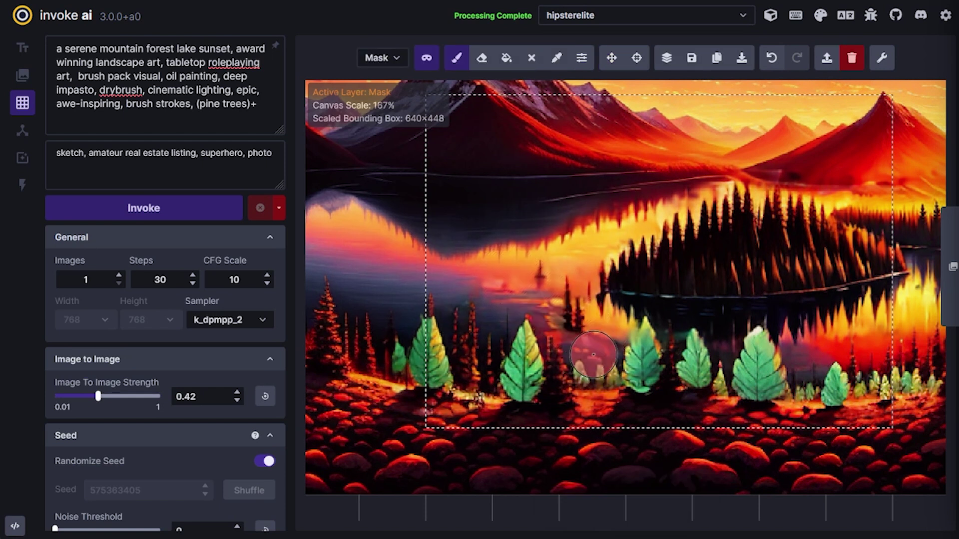
# Sample the orange of the lake and paint over the small trees in the water on the base layer
pyautogui.press('q')
pyautogui.press('c')
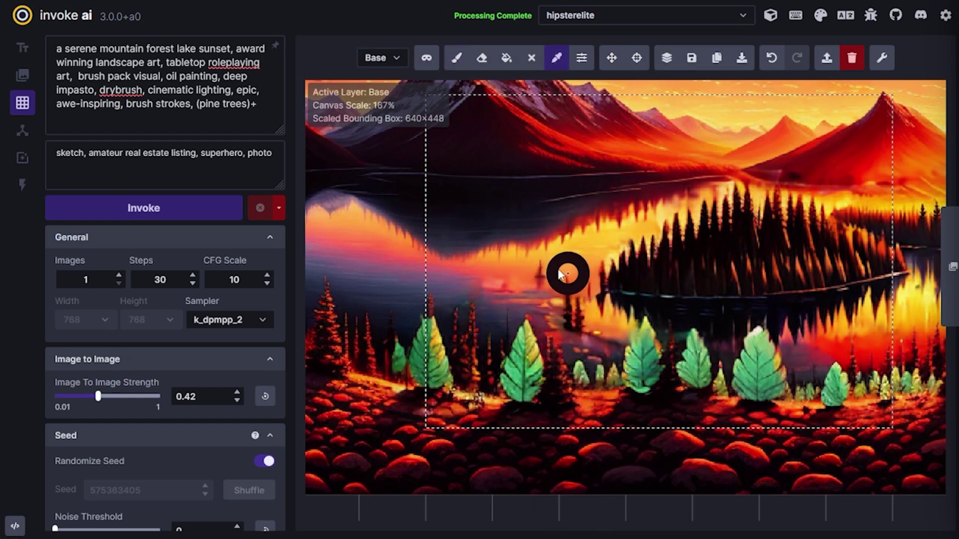
pyautogui.moveTo(583, 322); pyautogui.dragTo(537, 274)
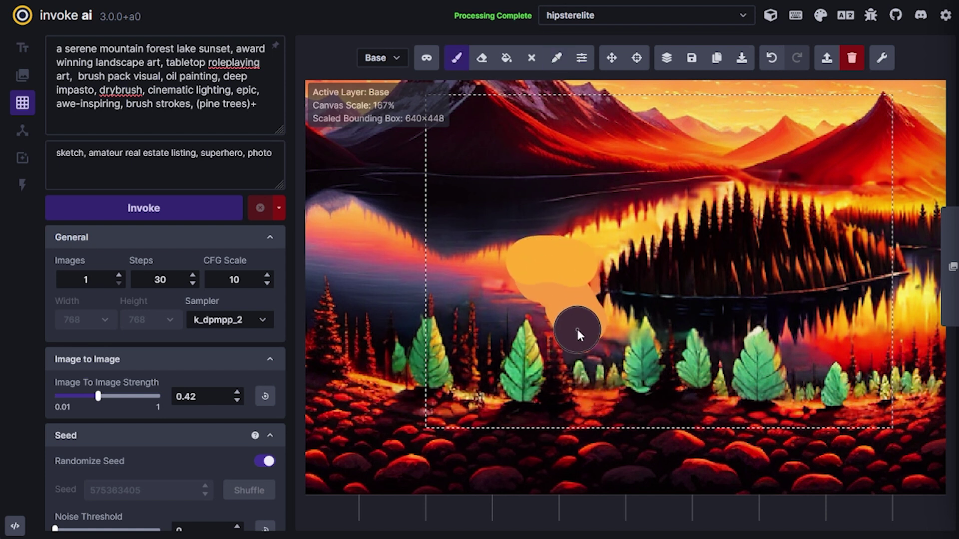
# Mask the orange-painted patch of water, regenerate it and accept the result
pyautogui.press('q')
pyautogui.click(169, 208)
pyautogui.press('Return')
pyautogui.click(213, 213)
pyautogui.click(613, 499)
# Enlarge the bounding box to a scaled size of 640×512, covering the snowy mountain, the sky and the lake
pyautogui.scroll(-3, 605, 362)
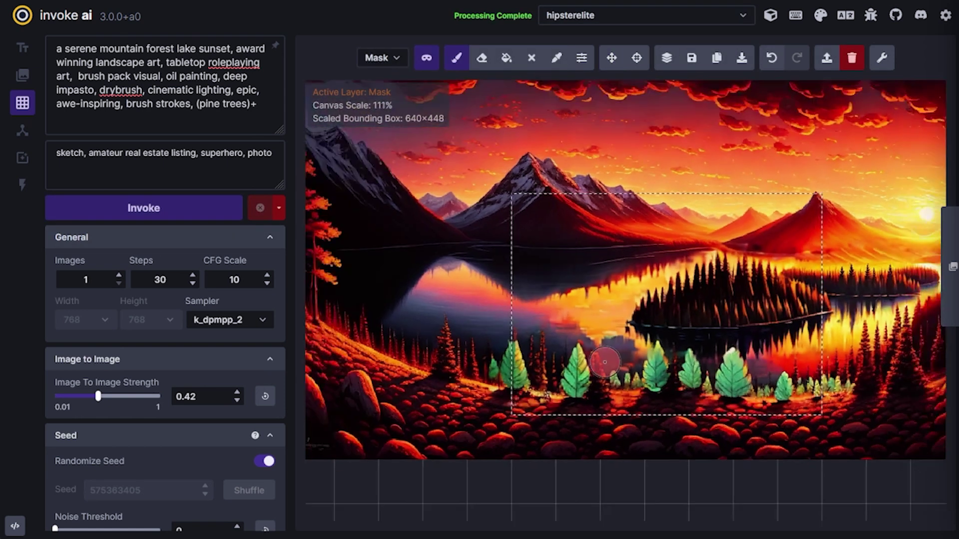
pyautogui.scroll(-2, 604, 362)
pyautogui.scroll(-4, 630, 360)
pyautogui.press('v')
pyautogui.moveTo(570, 266); pyautogui.dragTo(496, 195)
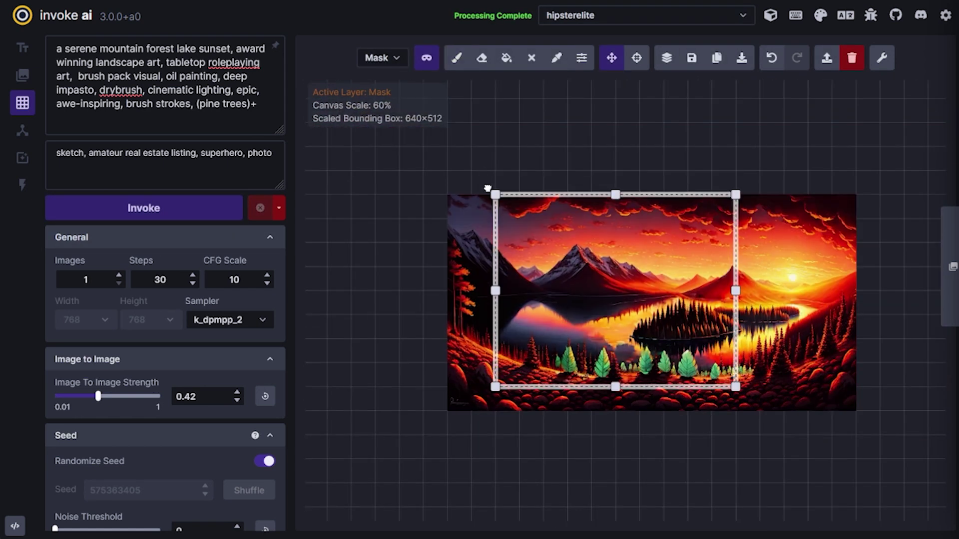
# Regenerate the area inside the enlarged bounding box and accept the result
pyautogui.press('b')
pyautogui.click(128, 215)
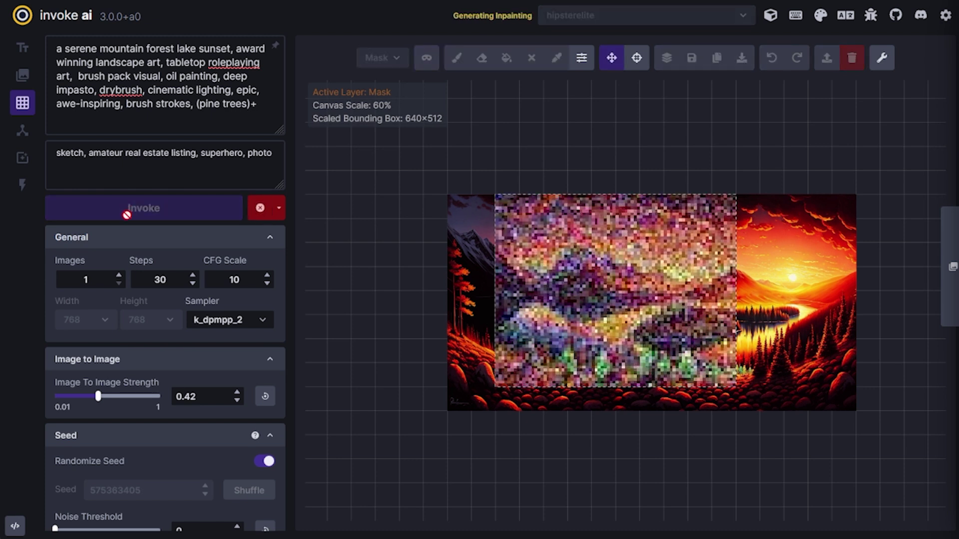
pyautogui.click(613, 498)
# Move the bounding box down and to the right so that it covers the front shore and its rocks
pyautogui.scroll(4, 658, 359)
pyautogui.scroll(-4, 664, 375)
pyautogui.scroll(3, 777, 394)
pyautogui.press('v')
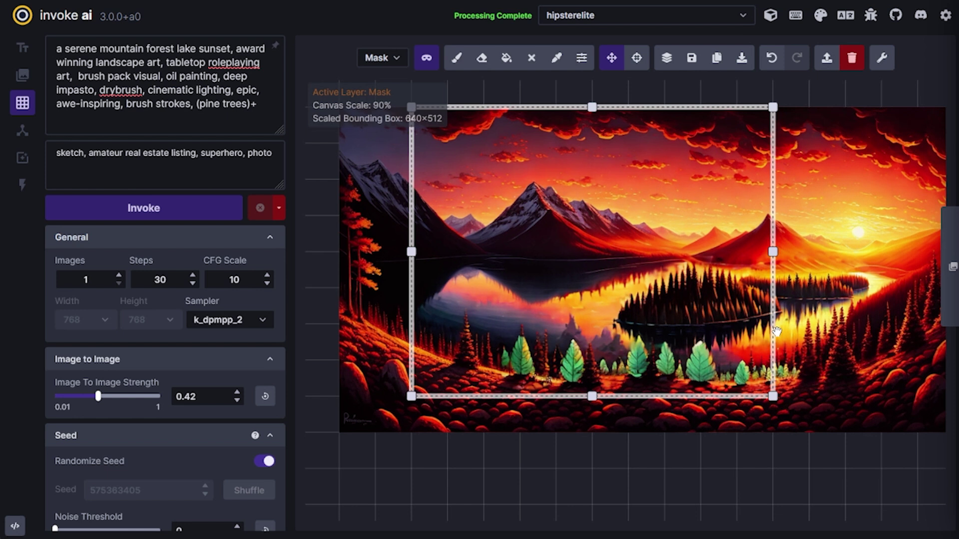
pyautogui.moveTo(804, 377); pyautogui.dragTo(801, 345)
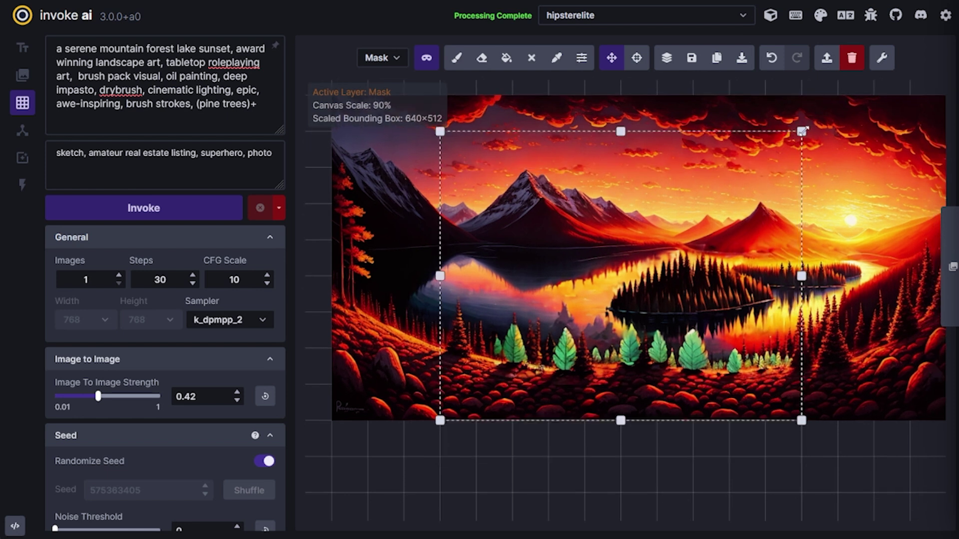
# Resize the bounding box to a scaled size of 704×384 and place it over the lake, the front shore and its leaf-shaped trees
pyautogui.moveTo(708, 210); pyautogui.dragTo(634, 256)
pyautogui.moveTo(660, 309); pyautogui.dragTo(839, 315)
pyautogui.moveTo(621, 239); pyautogui.dragTo(483, 249)
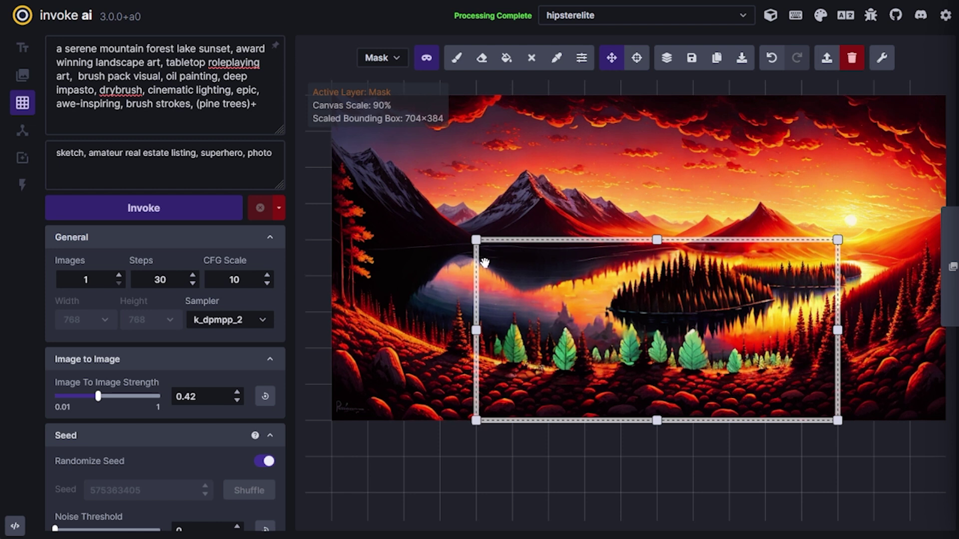
pyautogui.scroll(5, 670, 328)
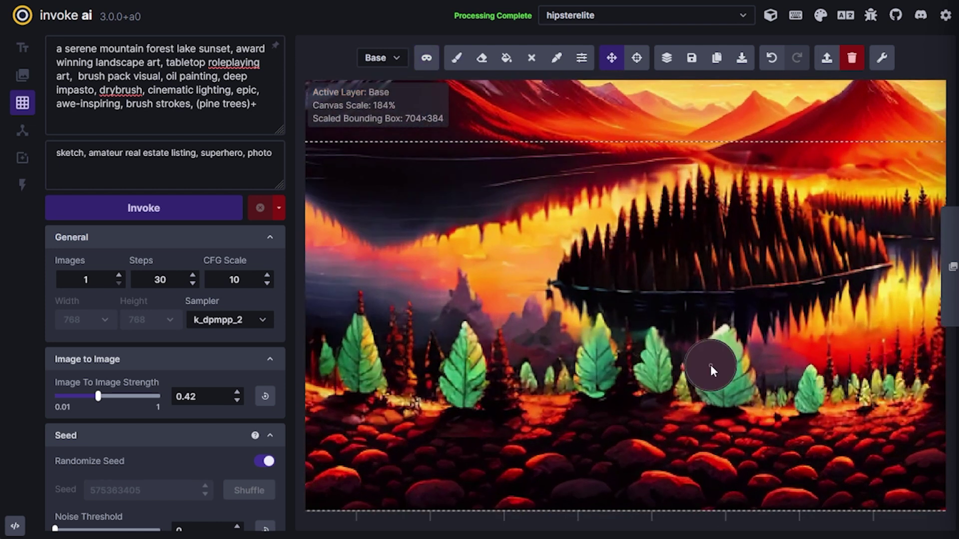
pyautogui.press('b')
pyautogui.scroll(4, 716, 386)
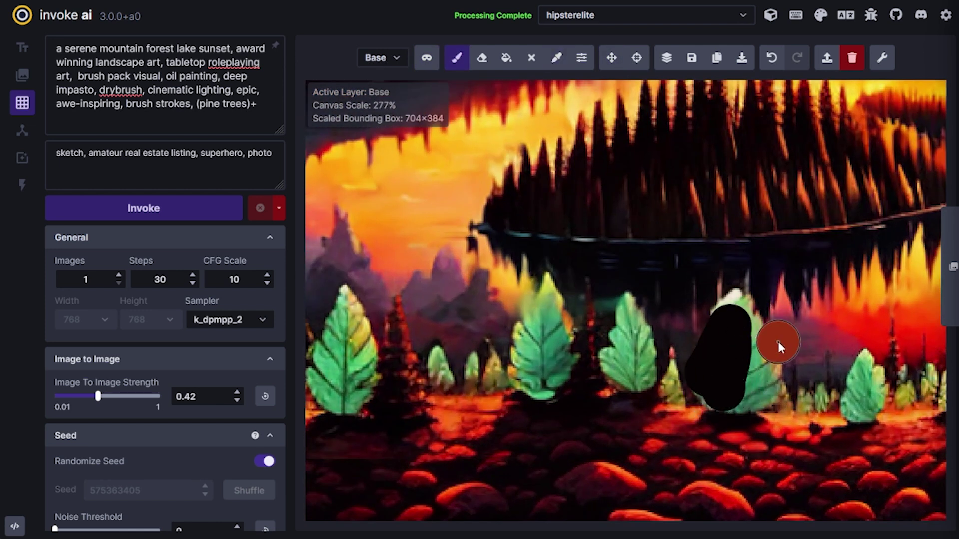
pyautogui.hotkey('ctrl', 'z')
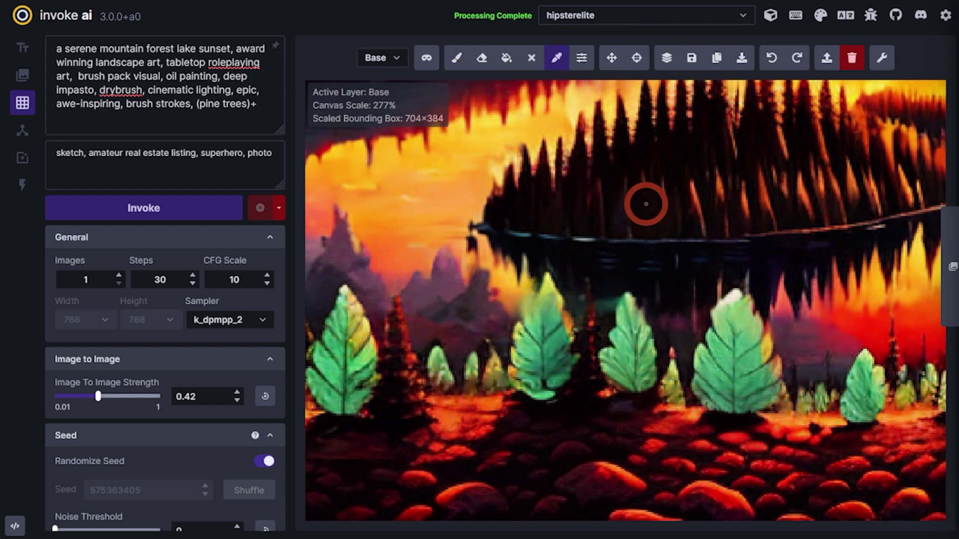
# Lower the brush opacity and paint a translucent stroke over the large leaf-shaped tree near the island
pyautogui.moveTo(581, 58)
pyautogui.click(558, 240)
pyautogui.moveTo(713, 395)
pyautogui.mouseDown()
pyautogui.moveTo(715, 359)
pyautogui.moveTo(722, 380)
pyautogui.moveTo(728, 369)
pyautogui.moveTo(731, 321)
pyautogui.moveTo(715, 372)
pyautogui.mouseUp()
# Sample a colour from the canvas and paint translucent strokes over the large green leaf-shaped trees along the shore
pyautogui.press('c')
pyautogui.click(771, 355)
pyautogui.moveTo(745, 316); pyautogui.dragTo(763, 400)
pyautogui.moveTo(619, 310); pyautogui.dragTo(619, 373)
pyautogui.moveTo(530, 303)
pyautogui.mouseDown()
pyautogui.moveTo(525, 403)
pyautogui.moveTo(563, 370)
pyautogui.mouseUp()
pyautogui.moveTo(650, 311); pyautogui.dragTo(646, 387)
pyautogui.moveTo(366, 313); pyautogui.dragTo(377, 398)
pyautogui.moveTo(347, 310)
pyautogui.mouseDown()
pyautogui.moveTo(334, 375)
pyautogui.moveTo(390, 402)
pyautogui.mouseUp()
pyautogui.moveTo(556, 305); pyautogui.dragTo(566, 369)
pyautogui.moveTo(653, 312); pyautogui.dragTo(651, 386)
pyautogui.moveTo(753, 317); pyautogui.dragTo(772, 399)
# Mask the painted shoreline trees, regenerate them at an image-to-image strength of 0.58 and accept the result
pyautogui.scroll(-4, 754, 398)
pyautogui.press('q')
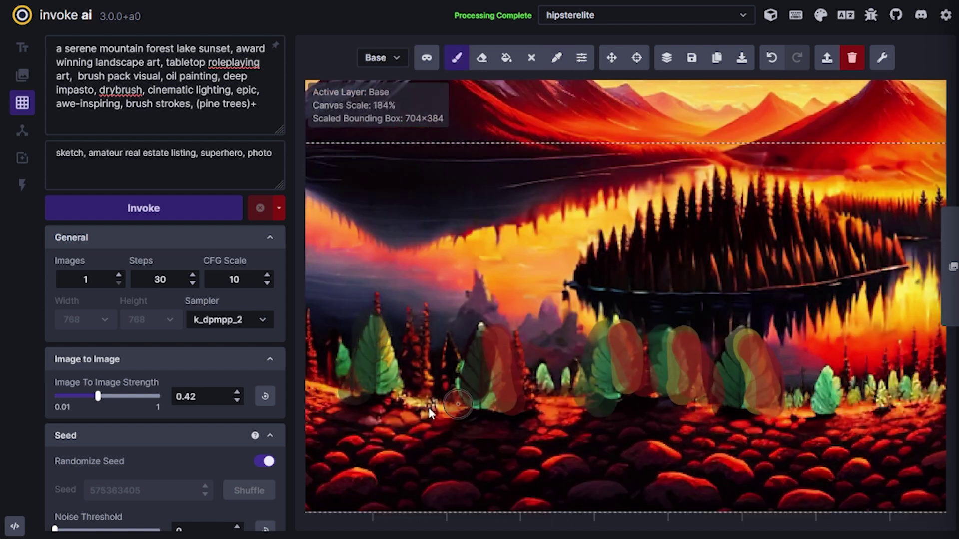
pyautogui.press('r')
pyautogui.press('q')
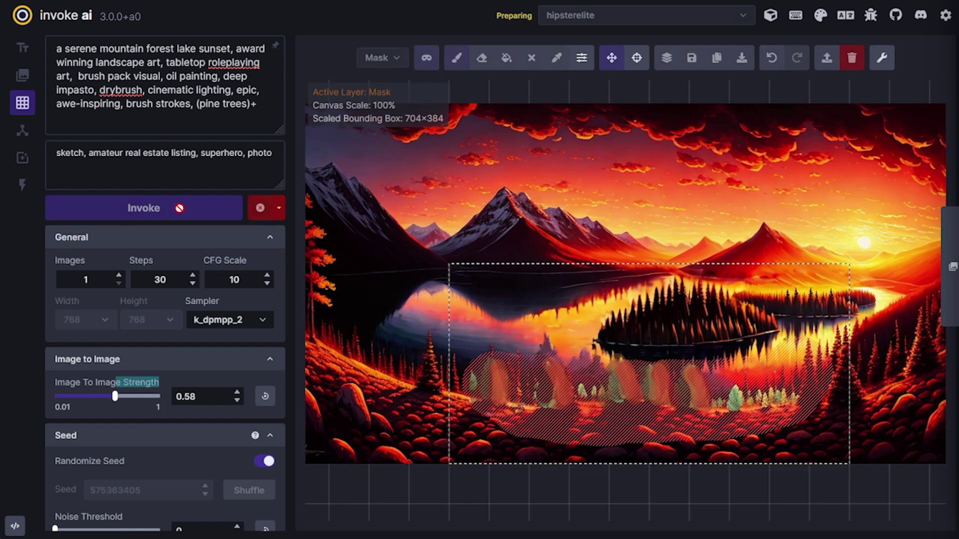
pyautogui.click(613, 499)
pyautogui.hotkey('shift', 'c')
# Resize the bounding box to 640×576 over the painting's left part and add "grassy view," to the start of the prompt
pyautogui.scroll(-3, 753, 449)
pyautogui.press('v')
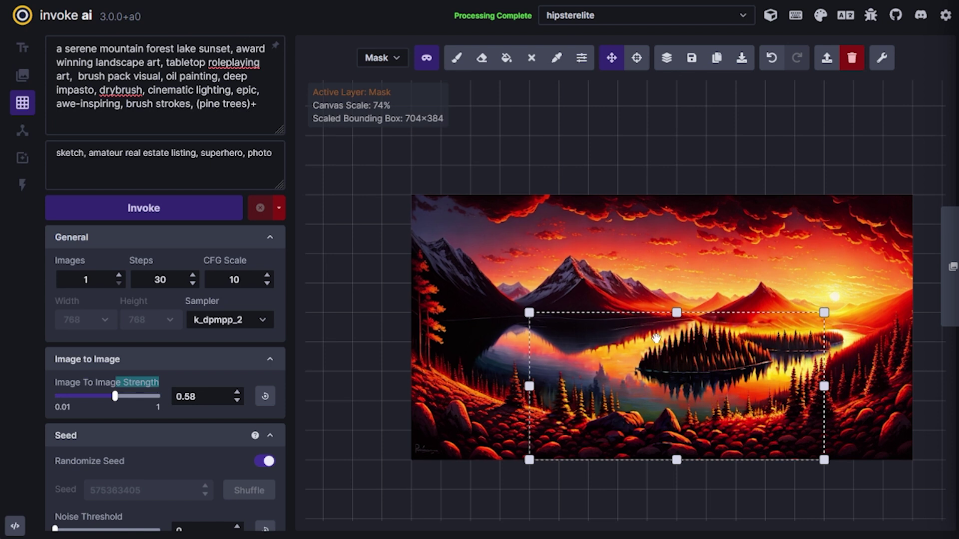
pyautogui.moveTo(536, 314); pyautogui.dragTo(902, 374)
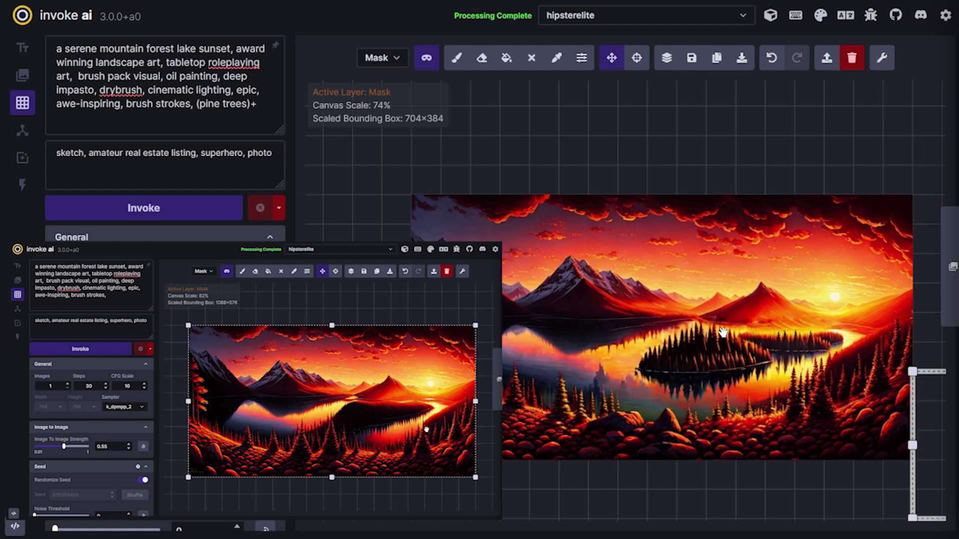
pyautogui.click(57, 48)
pyautogui.write('grassy view,')
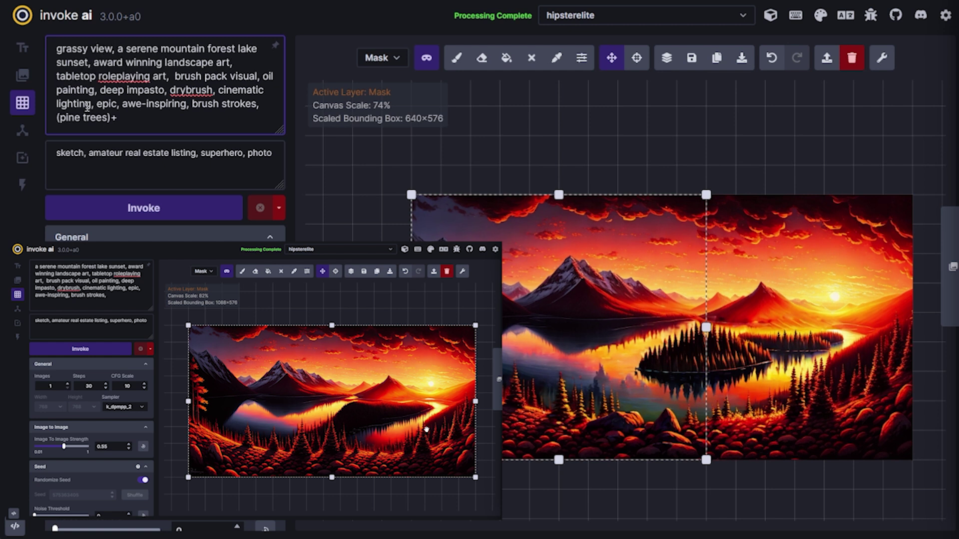
# Sample an orange tone from the shore and paint it translucently over the rocky foreground on the painting's left side
pyautogui.click(581, 58)
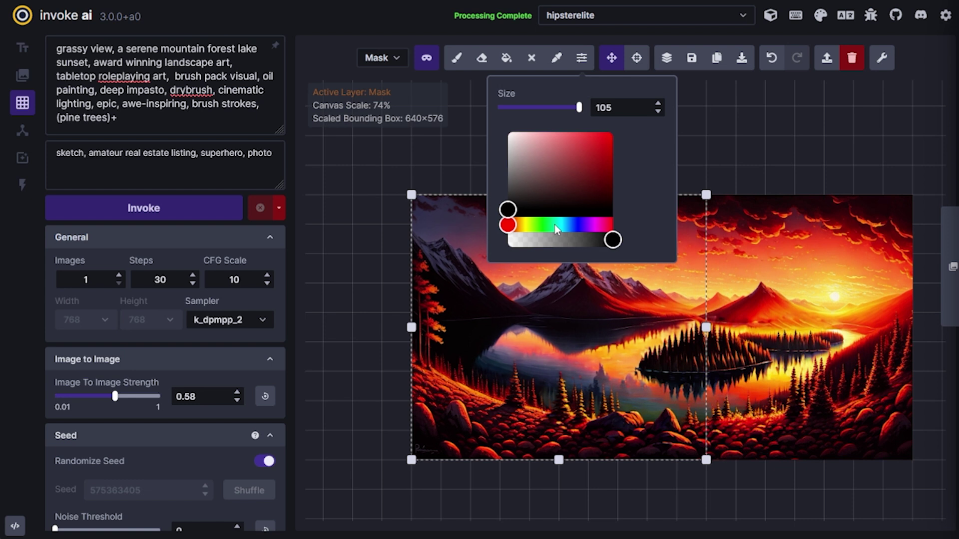
pyautogui.press('c')
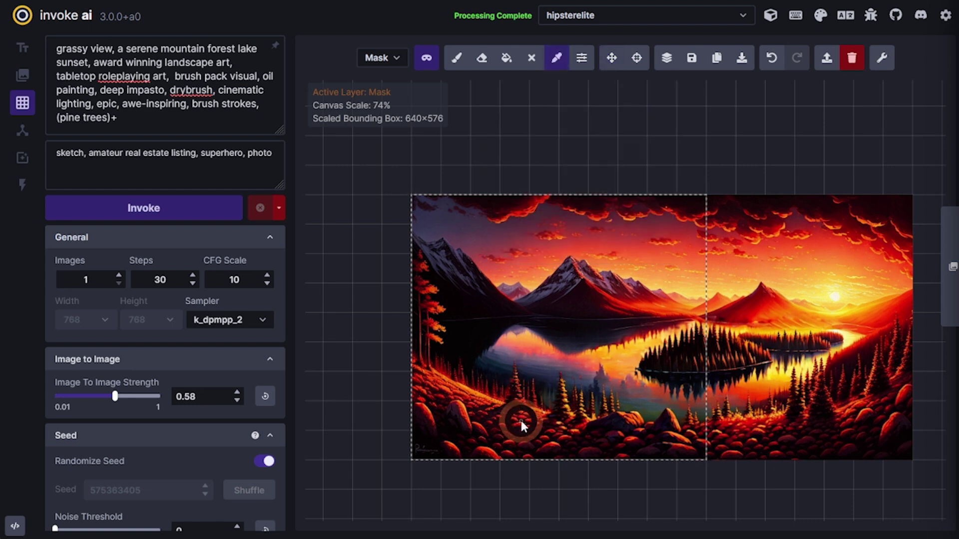
pyautogui.click(520, 418)
pyautogui.press('c')
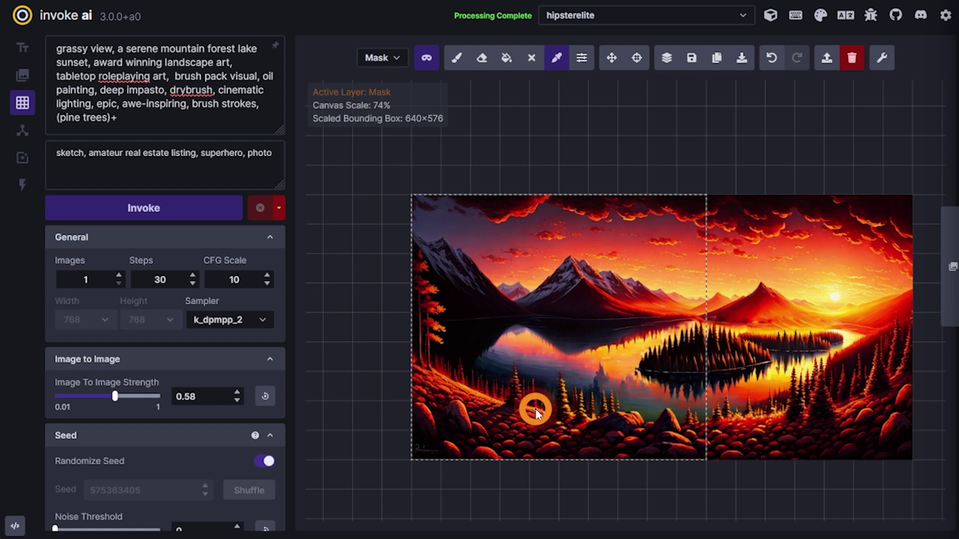
pyautogui.press('b')
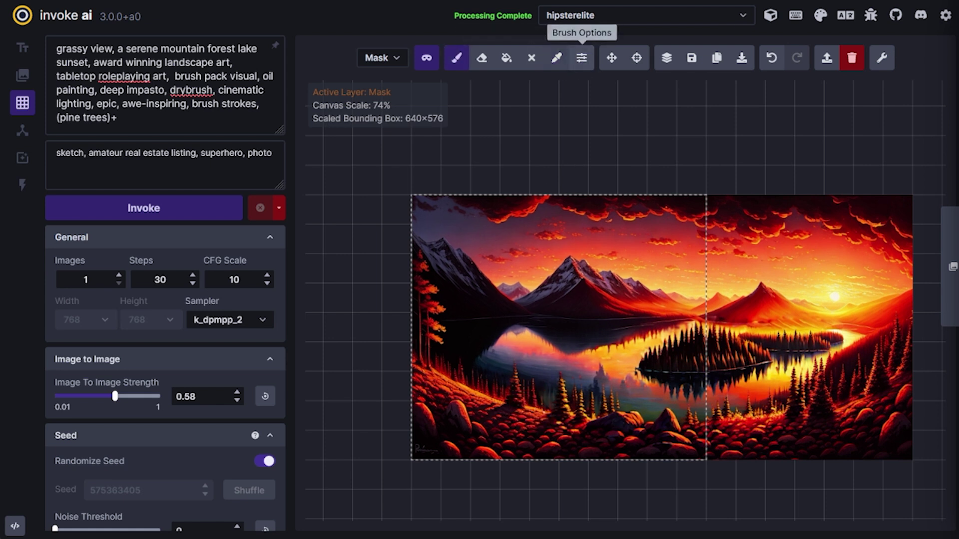
pyautogui.press('q')
pyautogui.moveTo(488, 422)
pyautogui.mouseDown()
pyautogui.moveTo(429, 391)
pyautogui.moveTo(548, 438)
pyautogui.moveTo(661, 437)
pyautogui.moveTo(462, 438)
pyautogui.mouseUp()
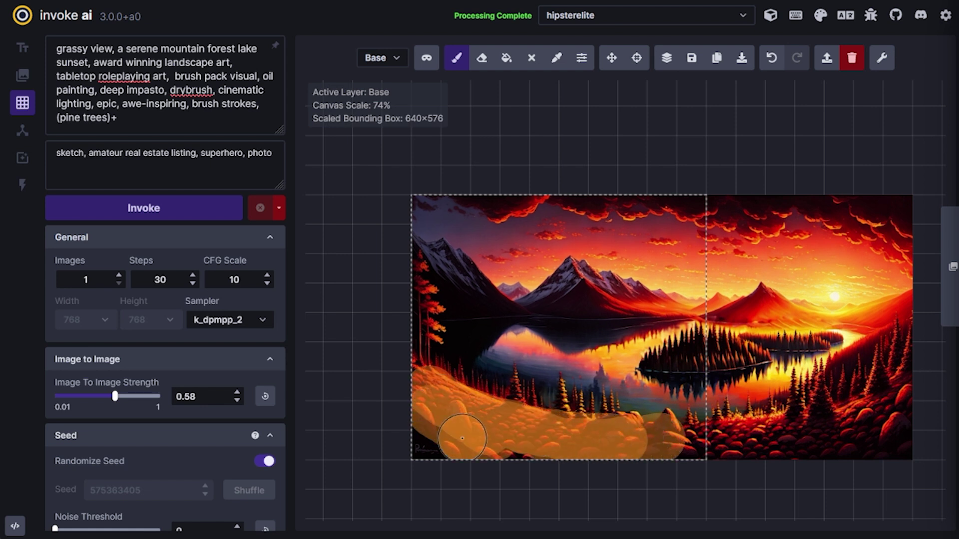
# Mask the orange-painted left foreground, regenerate it as grass and accept the result
pyautogui.press('q')
pyautogui.hotkey('ctrl', 'Return')
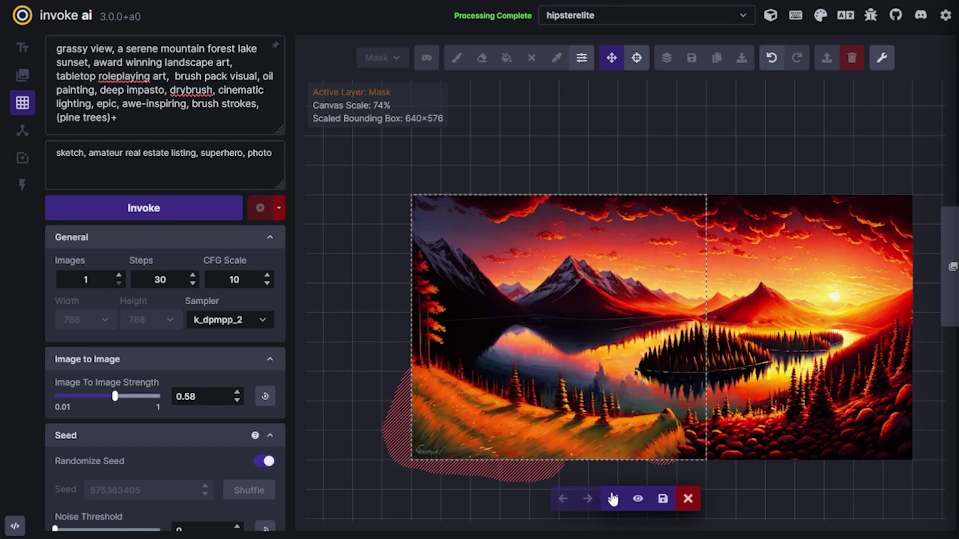
pyautogui.click(613, 499)
# Move the bounding box to the painting's right side, repaint the rocky foreground there, and regenerate and accept it as grass
pyautogui.moveTo(706, 431); pyautogui.dragTo(913, 433)
pyautogui.moveTo(921, 390)
pyautogui.mouseDown()
pyautogui.moveTo(799, 471)
pyautogui.moveTo(699, 464)
pyautogui.moveTo(627, 435)
pyautogui.moveTo(714, 462)
pyautogui.mouseUp()
pyautogui.press('q')
pyautogui.hotkey('ctrl', 'Return')
pyautogui.click(613, 498)
# Mask the remaining patch of the middle foreground at the bottom edge, regenerate it and accept the result
pyautogui.press('q')
pyautogui.hotkey('ctrl', 'Return')
pyautogui.click(613, 498)
pyautogui.moveTo(635, 455); pyautogui.dragTo(590, 447)
pyautogui.hotkey('ctrl', 'Return')
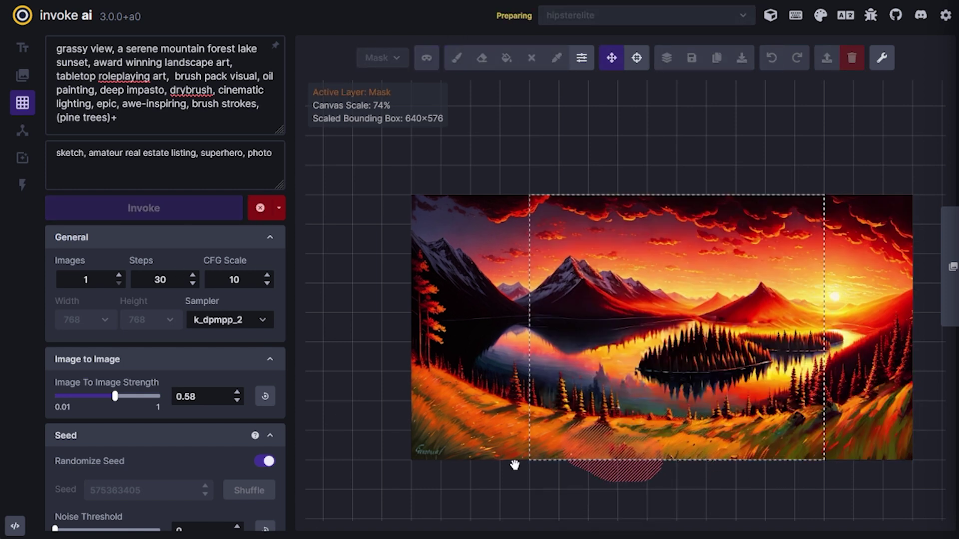
pyautogui.click(613, 498)
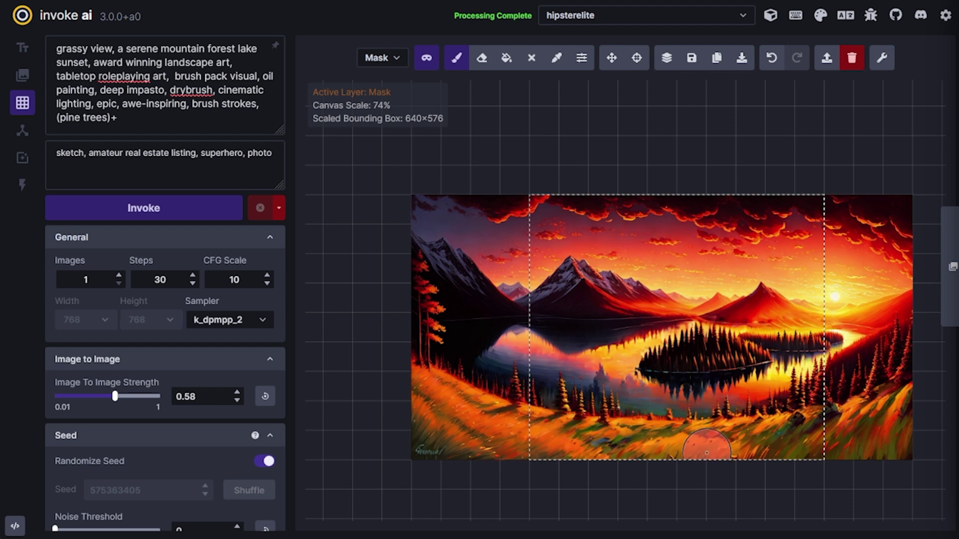
# Move the bounding box to extend below the painting's lower-left part and paint translucent grass tones across the bottom edge and empty area
pyautogui.press('v')
pyautogui.moveTo(724, 454); pyautogui.dragTo(624, 514)
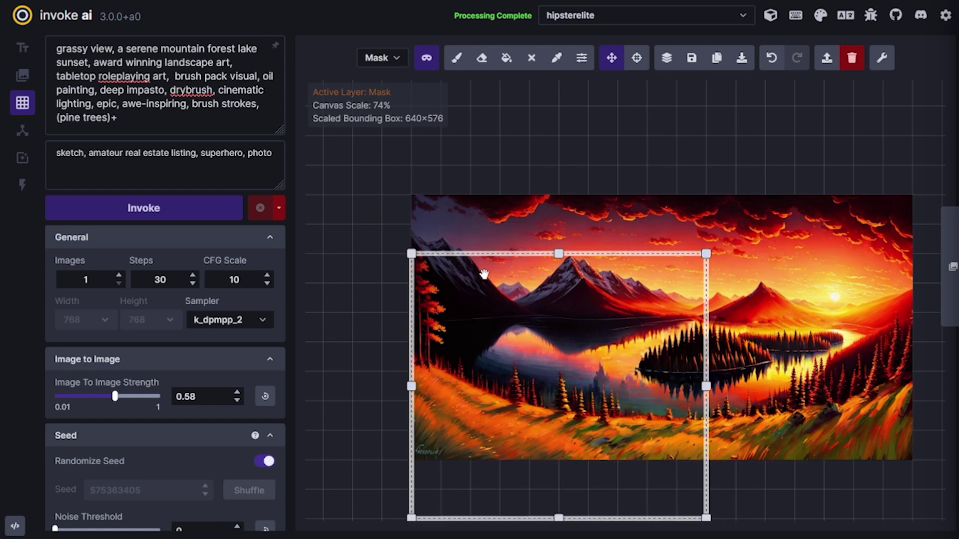
pyautogui.scroll(5, 459, 477)
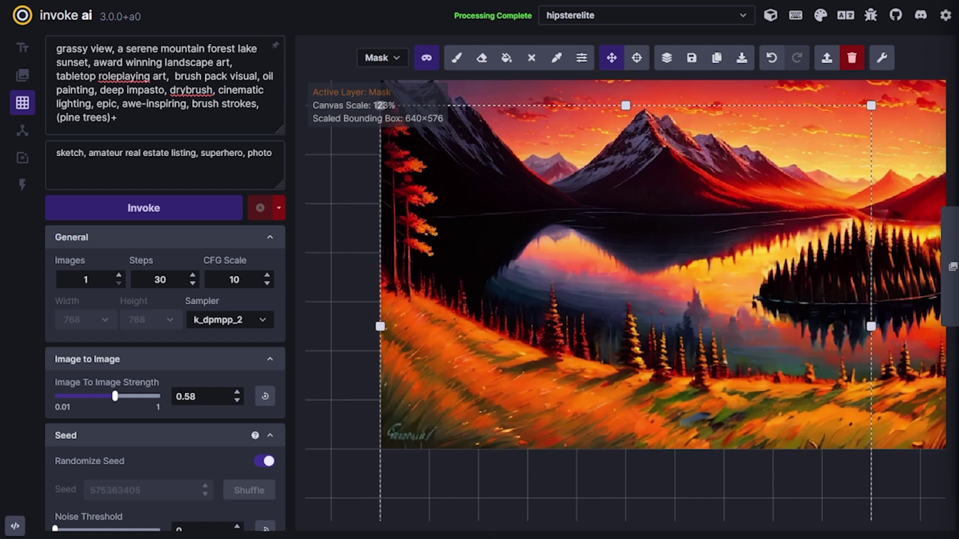
pyautogui.press('b')
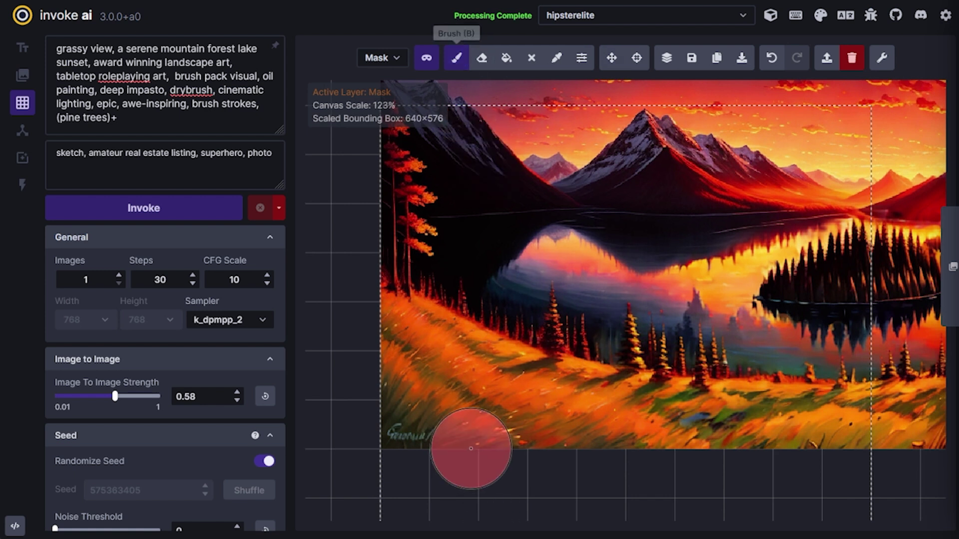
pyautogui.press('q')
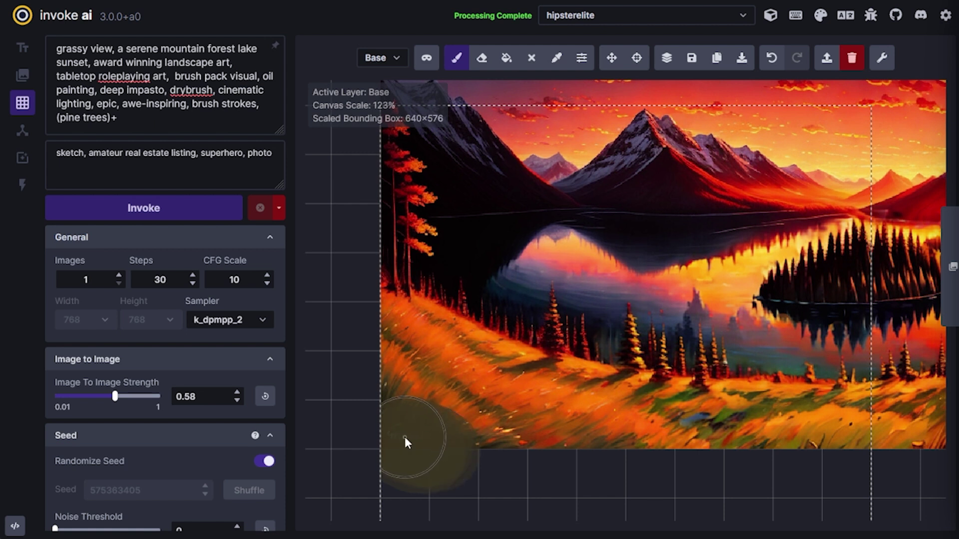
pyautogui.moveTo(429, 435)
pyautogui.mouseDown()
pyautogui.moveTo(548, 512)
pyautogui.moveTo(601, 491)
pyautogui.moveTo(668, 508)
pyautogui.moveTo(695, 454)
pyautogui.mouseUp()
pyautogui.scroll(-2, 546, 482)
pyautogui.scroll(-2, 546, 483)
pyautogui.scroll(-1, 694, 454)
pyautogui.moveTo(724, 499)
pyautogui.mouseDown()
pyautogui.moveTo(593, 512)
pyautogui.moveTo(720, 505)
pyautogui.mouseUp()
# Mask the extended lower-left foreground, regenerate it at an image-to-image strength of 0.82, accept the result and clear the mask
pyautogui.press('q')
pyautogui.press('v')
pyautogui.moveTo(594, 494); pyautogui.dragTo(505, 369)
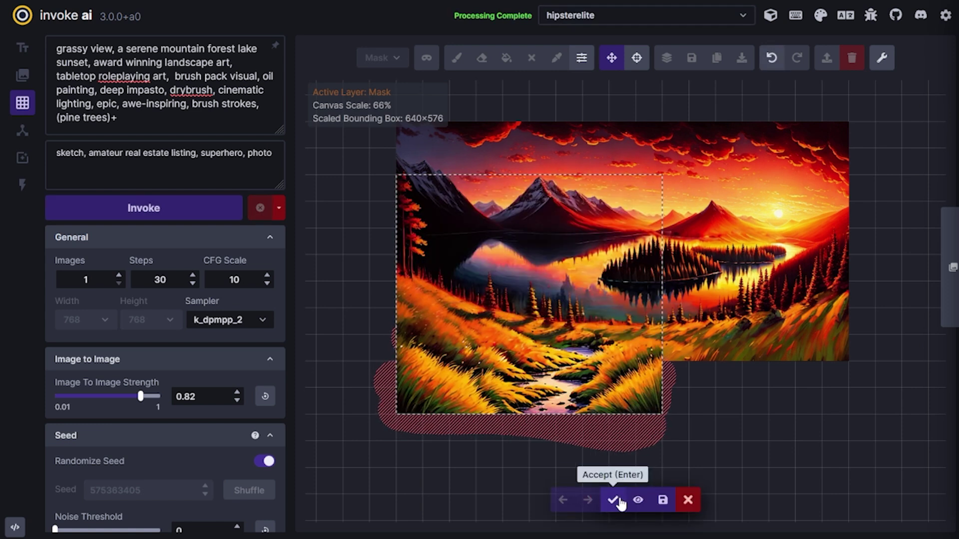
pyautogui.click(615, 500)
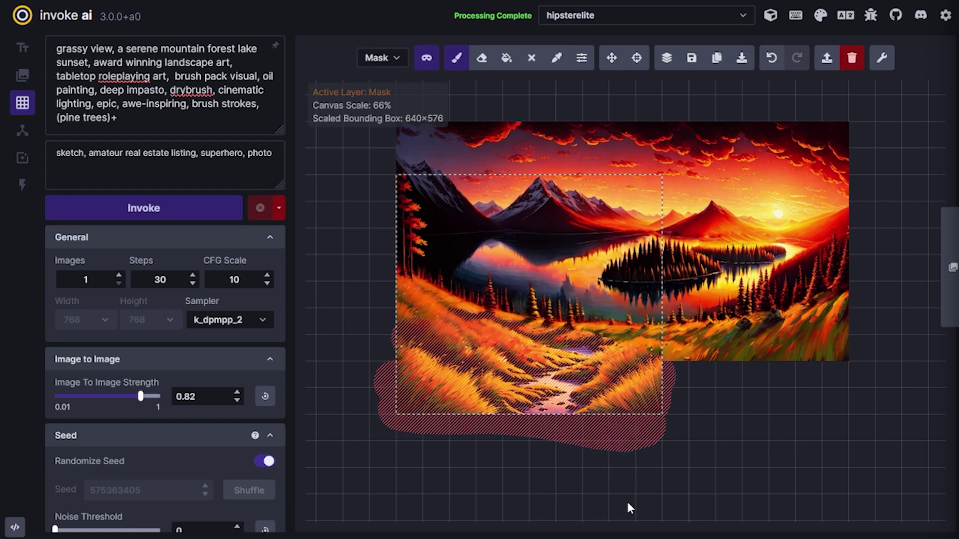
pyautogui.hotkey('shift', 'c')
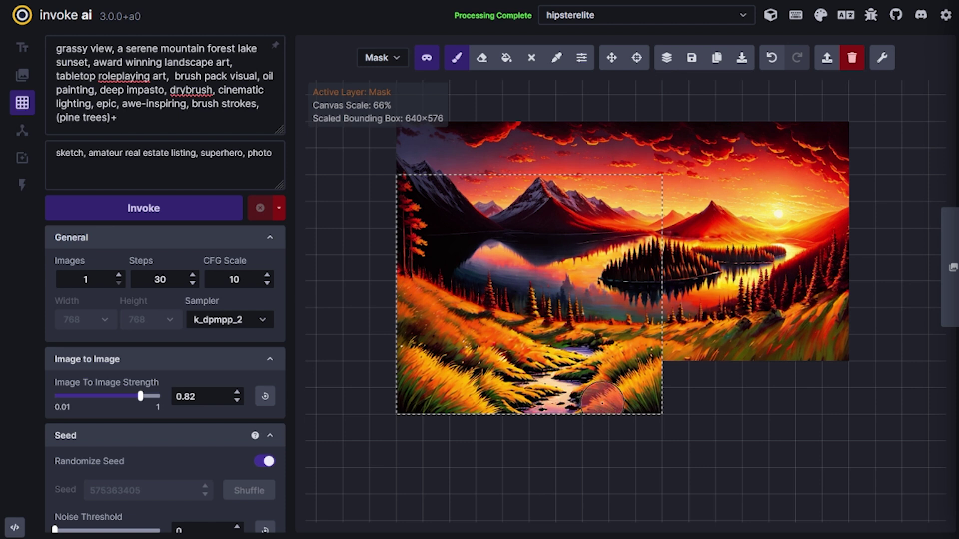
# Paint orange over the stream in the lower-left foreground and mask the repainted area
pyautogui.scroll(3, 601, 402)
pyautogui.scroll(-2, 602, 402)
pyautogui.scroll(1, 589, 372)
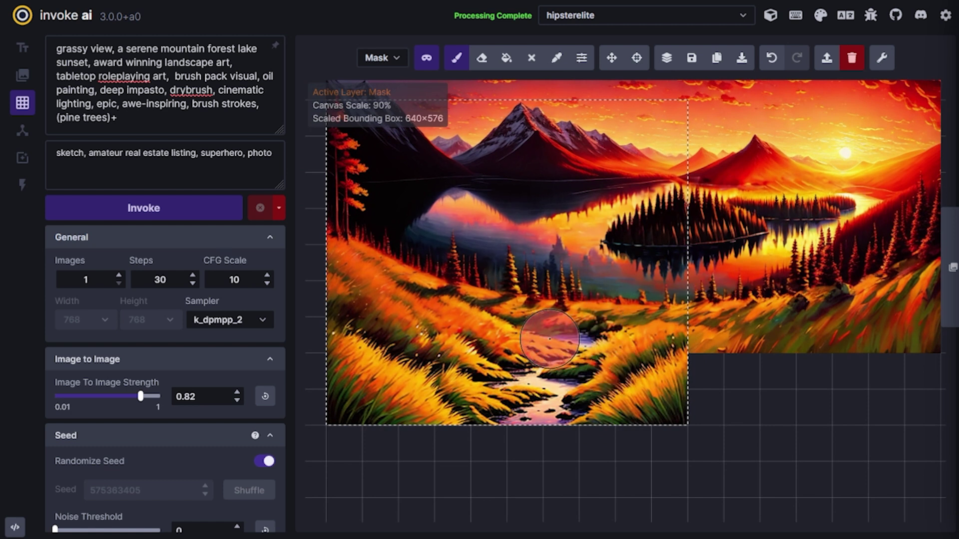
pyautogui.moveTo(549, 339)
pyautogui.mouseDown()
pyautogui.moveTo(561, 325)
pyautogui.moveTo(574, 349)
pyautogui.moveTo(533, 364)
pyautogui.moveTo(581, 375)
pyautogui.moveTo(406, 354)
pyautogui.mouseUp()
# Regenerate the masked stream area and discard the result
pyautogui.hotkey('ctrl', 'Return')
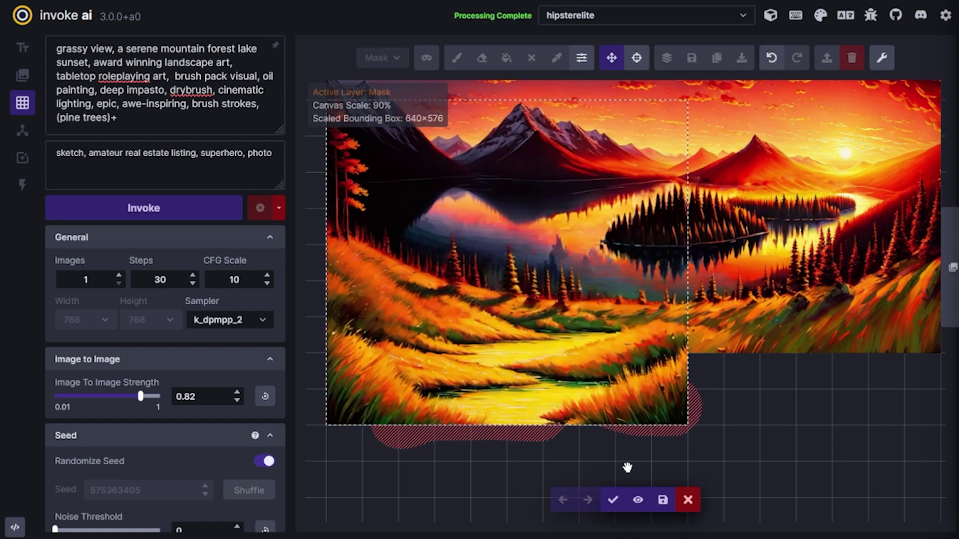
pyautogui.click(692, 509)
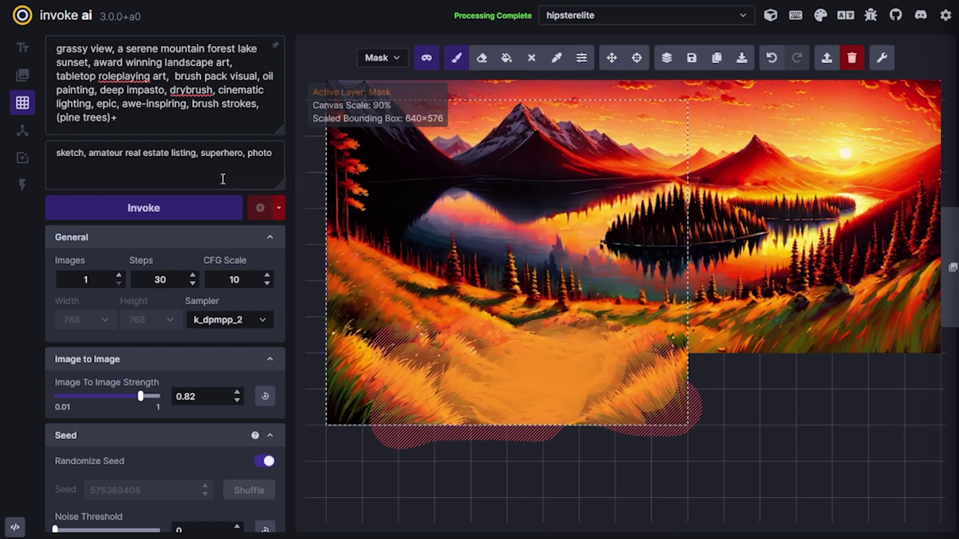
# Add "stream" to the negative prompt, regenerate the masked foreground and accept the result
pyautogui.click(273, 151)
pyautogui.write(', stream')
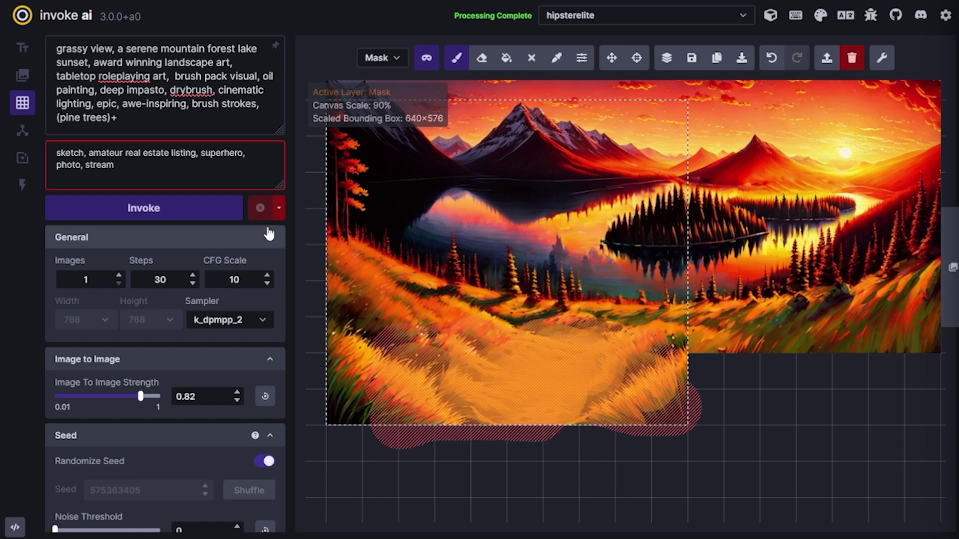
pyautogui.hotkey('ctrl', 'Return')
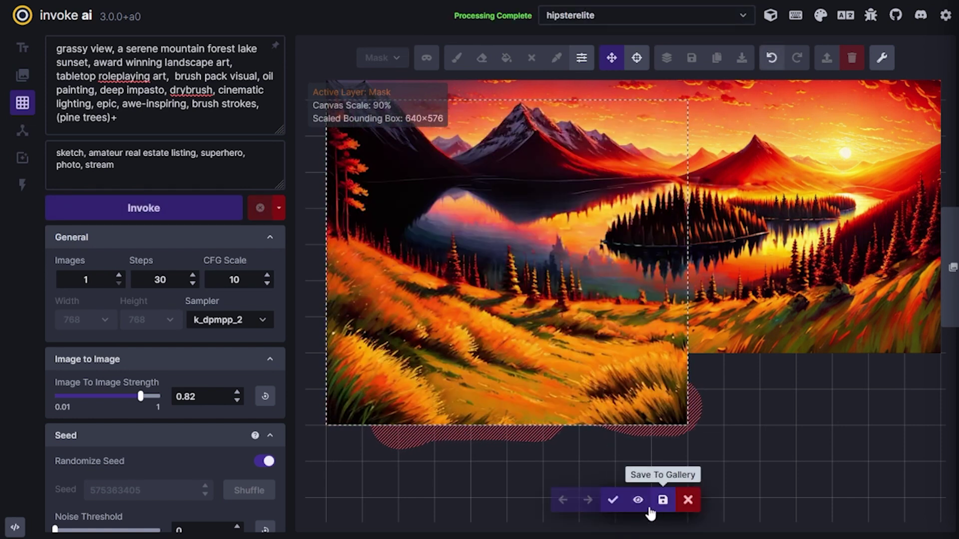
pyautogui.click(613, 500)
# Move the bounding box over the empty lower-right corner, mask the corner's edges, and generate and accept the fill
pyautogui.press('v')
pyautogui.moveTo(646, 428); pyautogui.dragTo(847, 407)
pyautogui.click(456, 57)
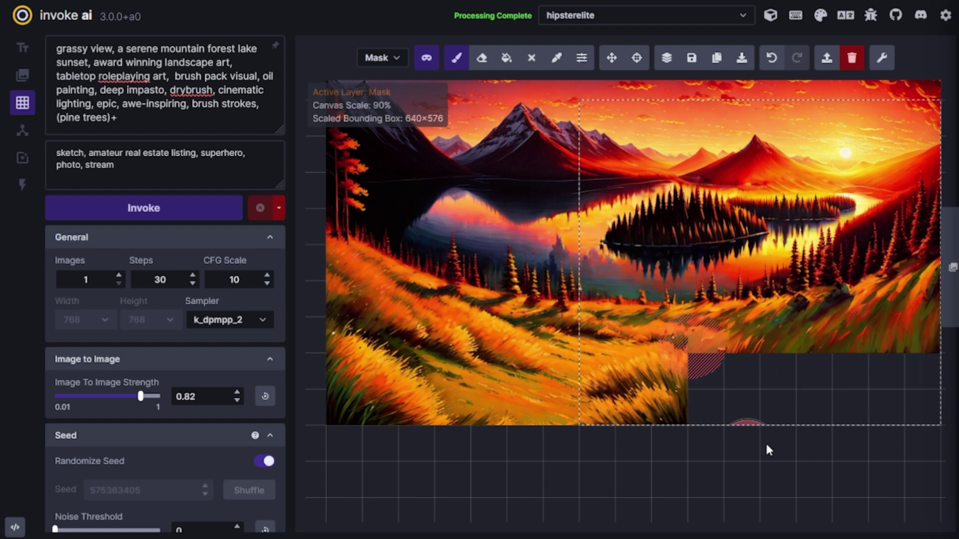
pyautogui.moveTo(679, 411)
pyautogui.mouseDown()
pyautogui.moveTo(684, 381)
pyautogui.moveTo(700, 367)
pyautogui.moveTo(916, 363)
pyautogui.mouseUp()
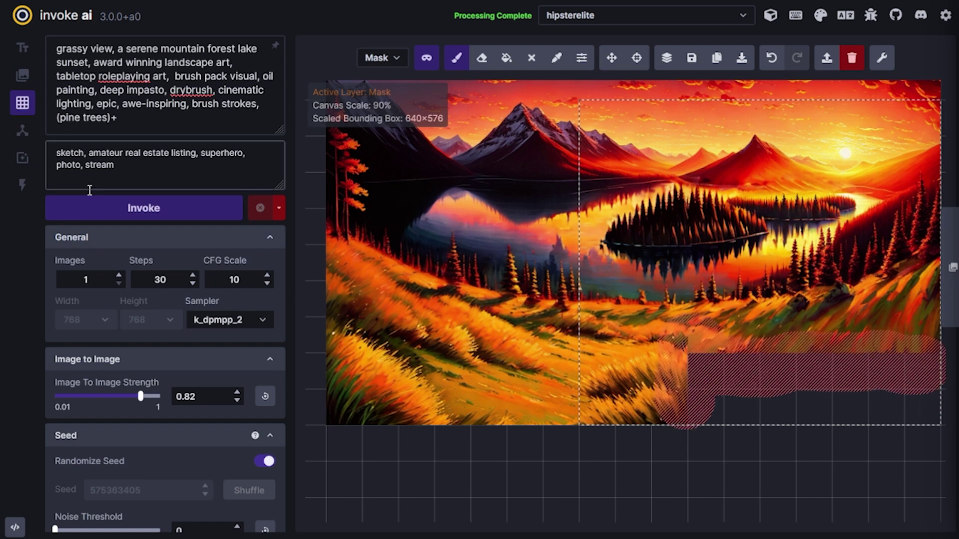
pyautogui.click(126, 210)
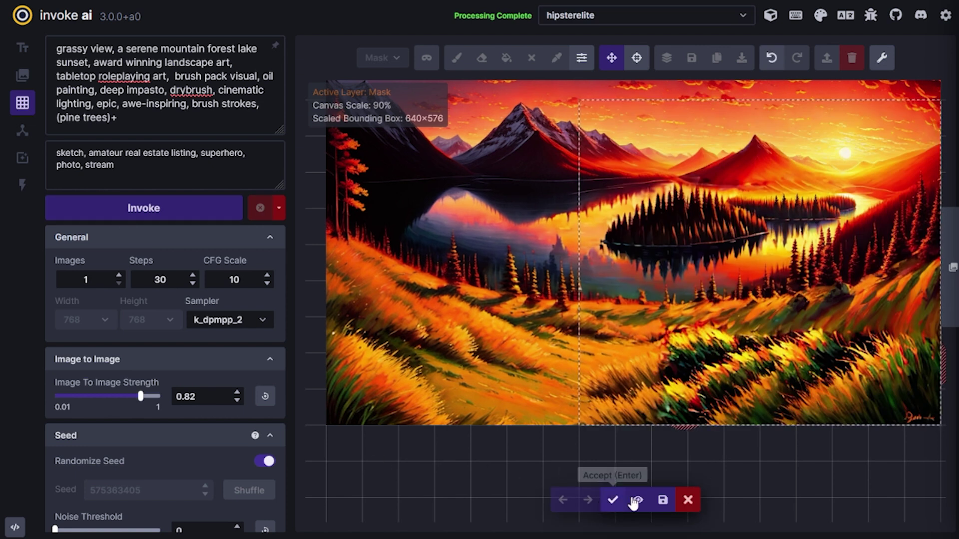
pyautogui.click(615, 501)
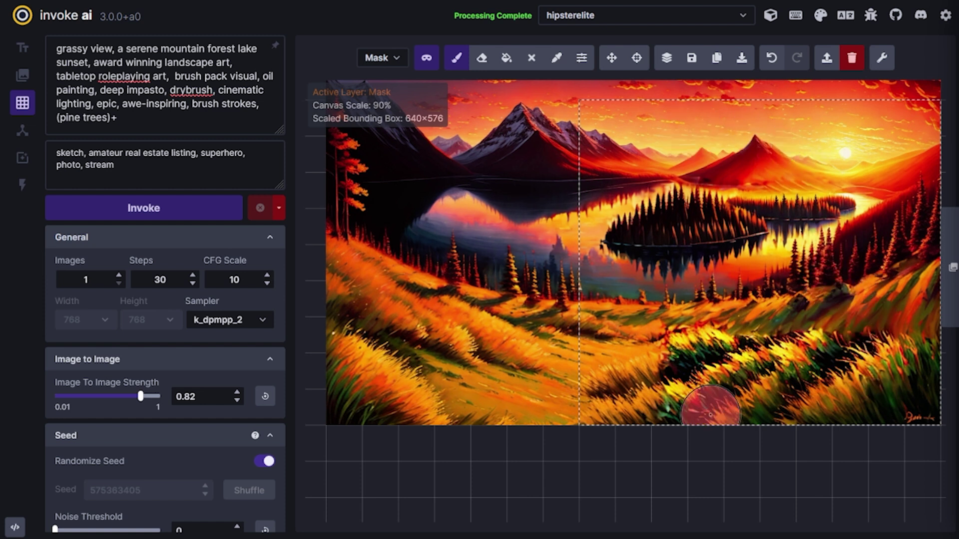
# Sample a golden grass tone and paint it translucently over the dark bushes in the lower-right foreground
pyautogui.press('c')
pyautogui.click(632, 354)
pyautogui.press('q')
pyautogui.moveTo(712, 372)
pyautogui.mouseDown()
pyautogui.moveTo(820, 357)
pyautogui.moveTo(738, 362)
pyautogui.moveTo(719, 373)
pyautogui.moveTo(883, 368)
pyautogui.moveTo(692, 361)
pyautogui.moveTo(809, 370)
pyautogui.mouseUp()
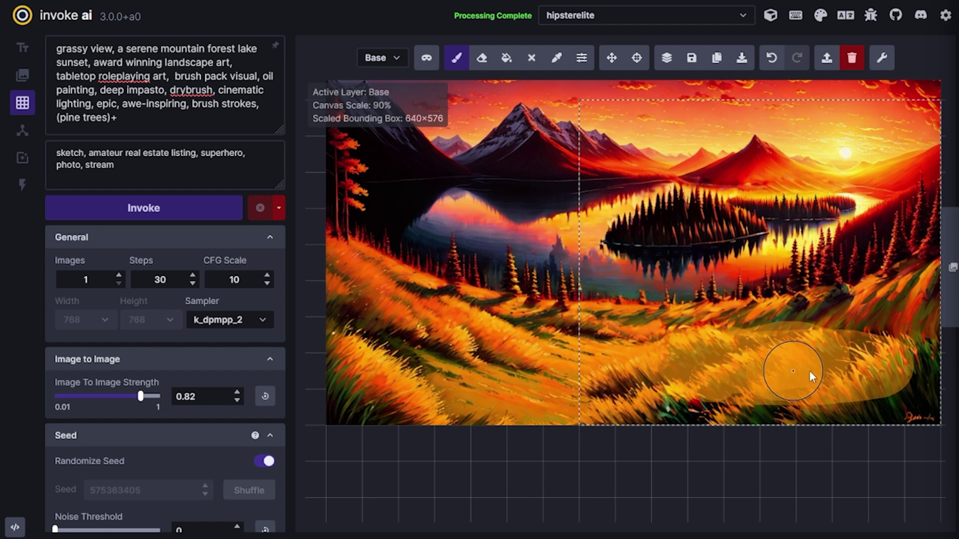
pyautogui.moveTo(846, 411)
pyautogui.mouseDown()
pyautogui.moveTo(884, 413)
pyautogui.moveTo(685, 391)
pyautogui.mouseUp()
# Mask the repainted grass in the lower-right foreground, regenerate it at 0.82 strength and accept the result
pyautogui.moveTo(669, 344)
pyautogui.mouseDown()
pyautogui.moveTo(698, 394)
pyautogui.moveTo(732, 415)
pyautogui.moveTo(789, 393)
pyautogui.moveTo(826, 352)
pyautogui.moveTo(918, 374)
pyautogui.mouseUp()
pyautogui.click(142, 213)
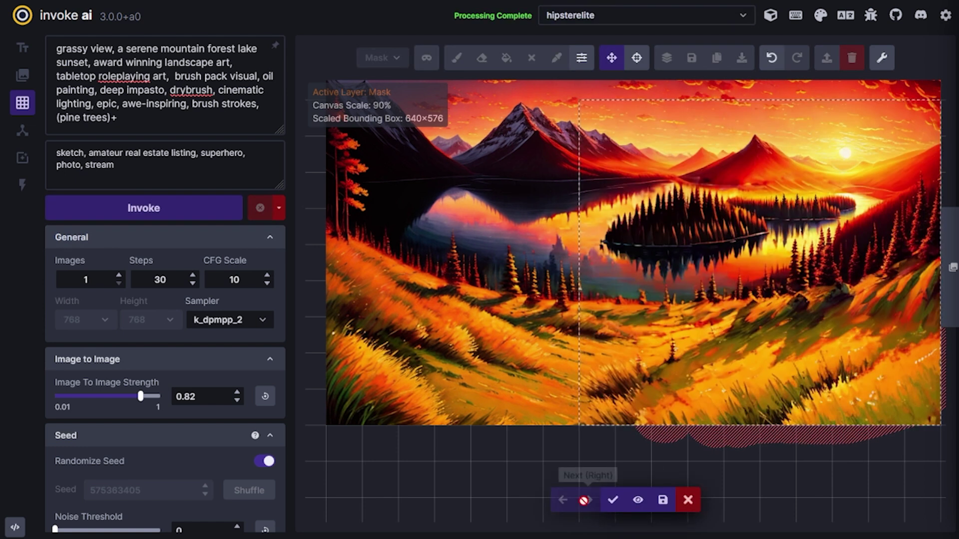
pyautogui.click(613, 500)
# Move the bounding box to the centre, mask the lower-central foreground, and regenerate at 0.62 strength, accepting the result
pyautogui.moveTo(722, 426)
pyautogui.mouseDown()
pyautogui.moveTo(577, 429)
pyautogui.moveTo(609, 396)
pyautogui.moveTo(642, 397)
pyautogui.moveTo(635, 388)
pyautogui.moveTo(667, 366)
pyautogui.moveTo(659, 362)
pyautogui.moveTo(681, 377)
pyautogui.moveTo(666, 417)
pyautogui.mouseUp()
pyautogui.press('b')
pyautogui.click(120, 398)
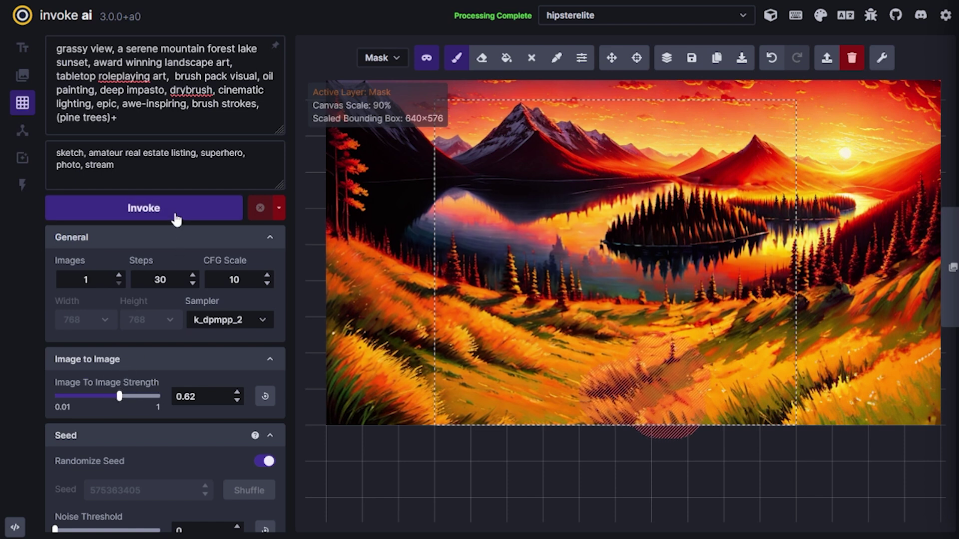
pyautogui.click(171, 211)
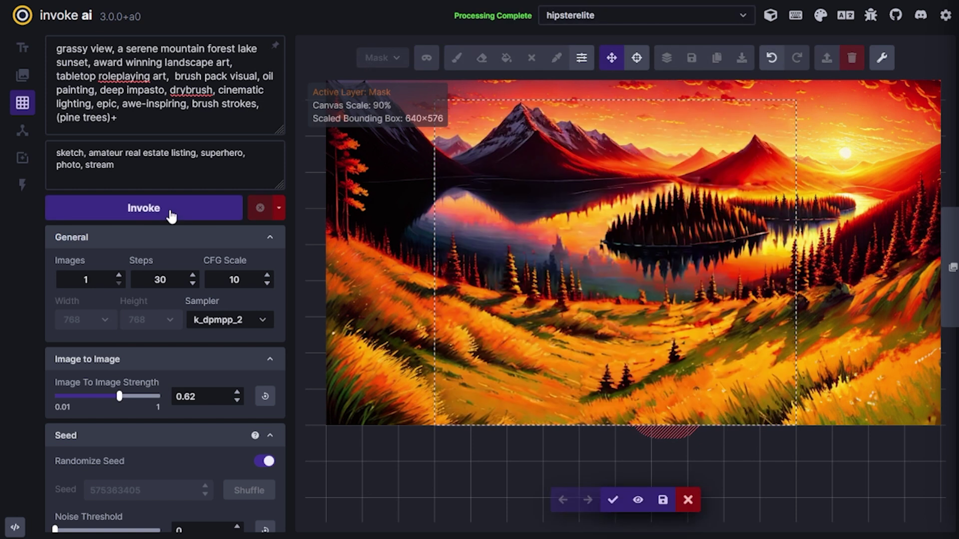
pyautogui.click(613, 499)
# Reposition the bounding box over the left-central part of the painting, aligned with its lower edge
pyautogui.scroll(-3, 692, 418)
pyautogui.press('v')
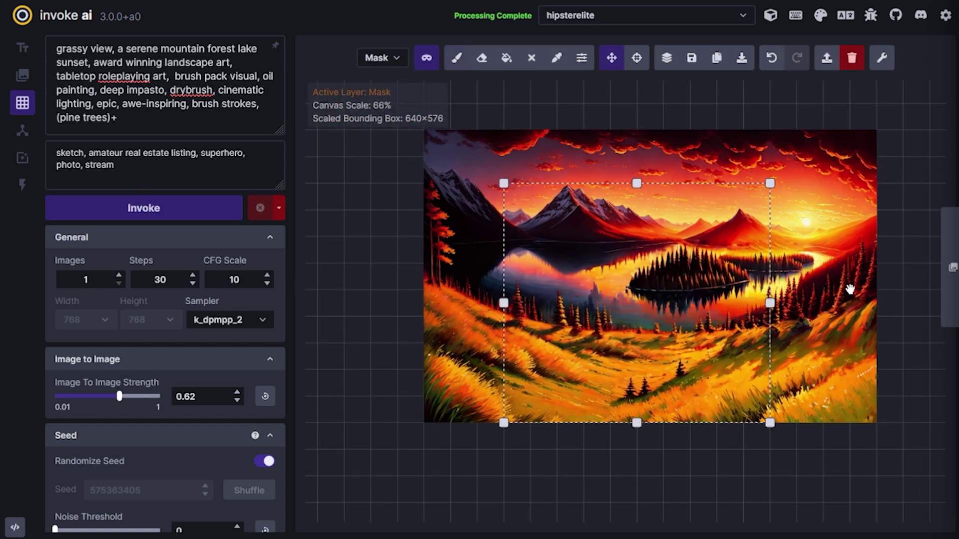
pyautogui.moveTo(850, 289); pyautogui.dragTo(804, 394)
pyautogui.moveTo(729, 355); pyautogui.dragTo(642, 366)
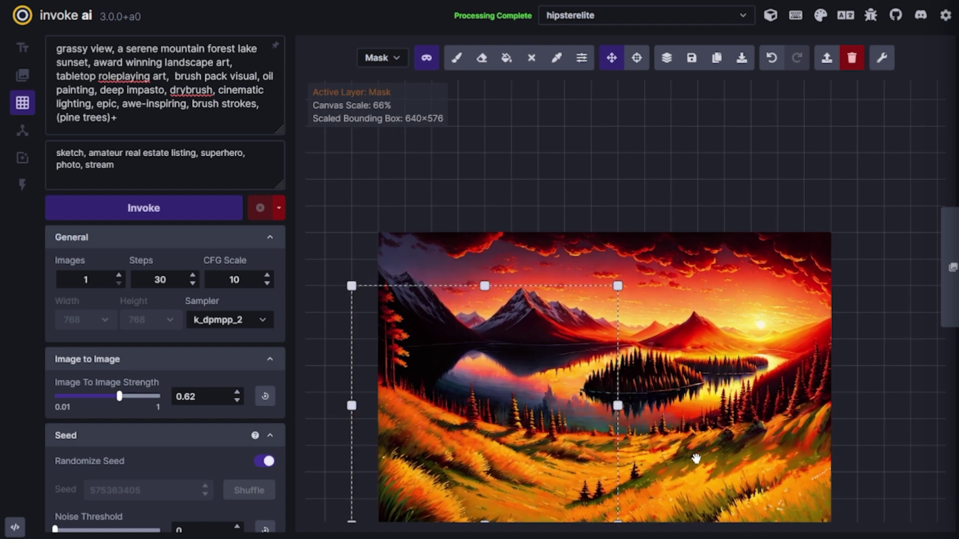
pyautogui.scroll(2, 696, 456)
pyautogui.moveTo(695, 457); pyautogui.dragTo(697, 356)
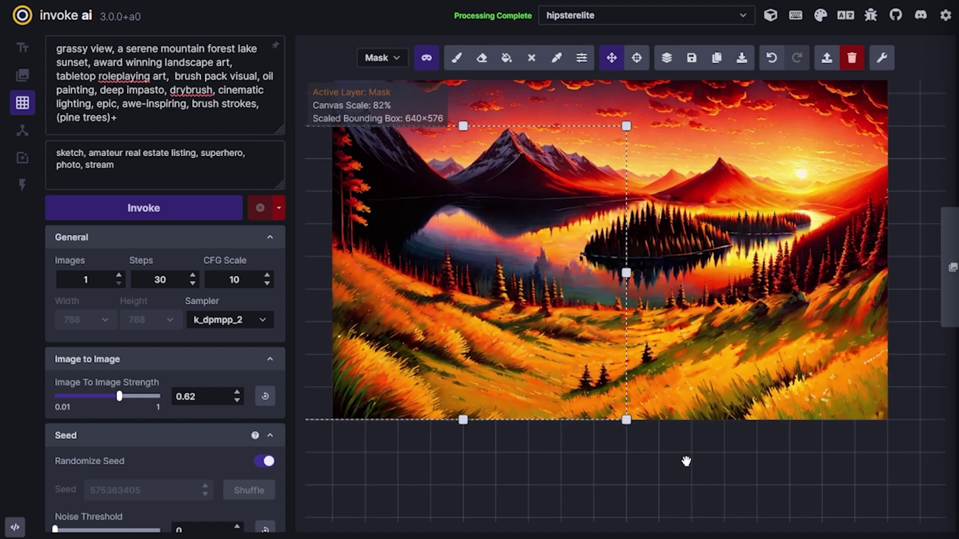
pyautogui.moveTo(601, 330); pyautogui.dragTo(624, 408)
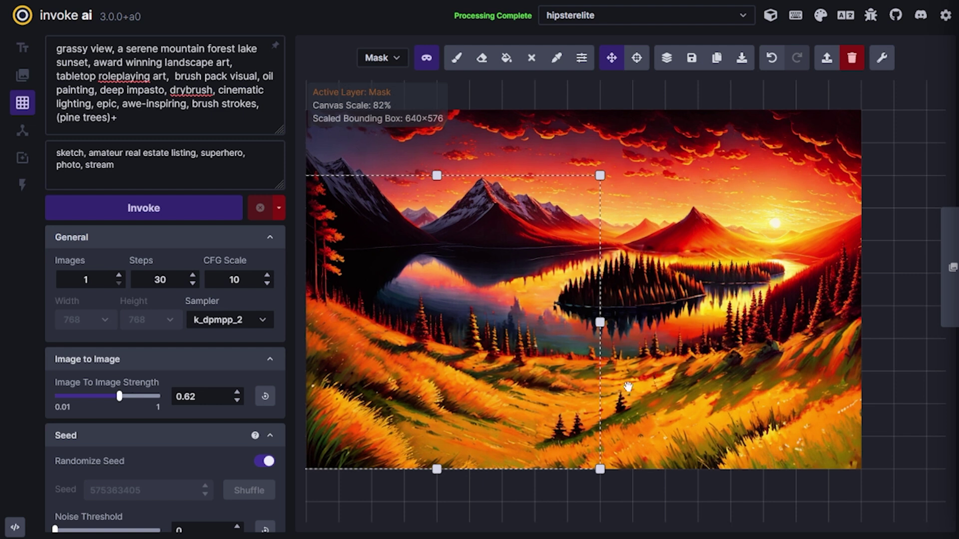
pyautogui.moveTo(629, 386); pyautogui.dragTo(672, 386)
pyautogui.moveTo(604, 473); pyautogui.dragTo(751, 460)
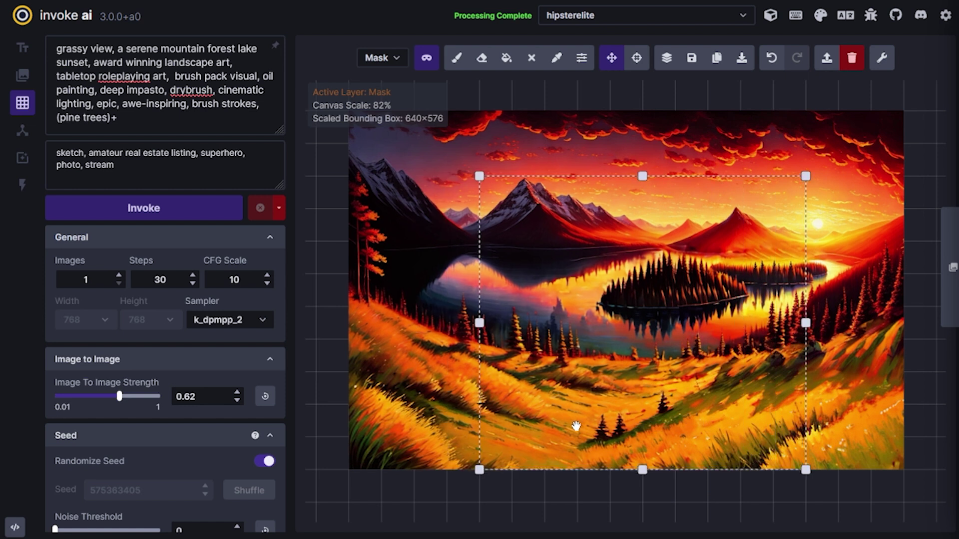
pyautogui.moveTo(592, 472); pyautogui.dragTo(501, 417)
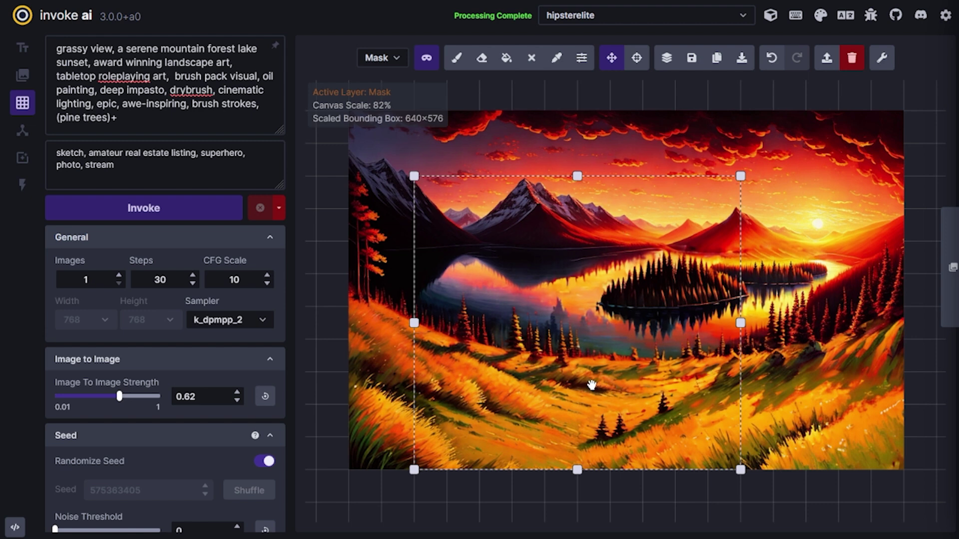
# On the base layer, sample the dark tone of the small foreground pine and paint a translucent horse body in the central meadow
pyautogui.scroll(6, 592, 385)
pyautogui.scroll(-1, 599, 389)
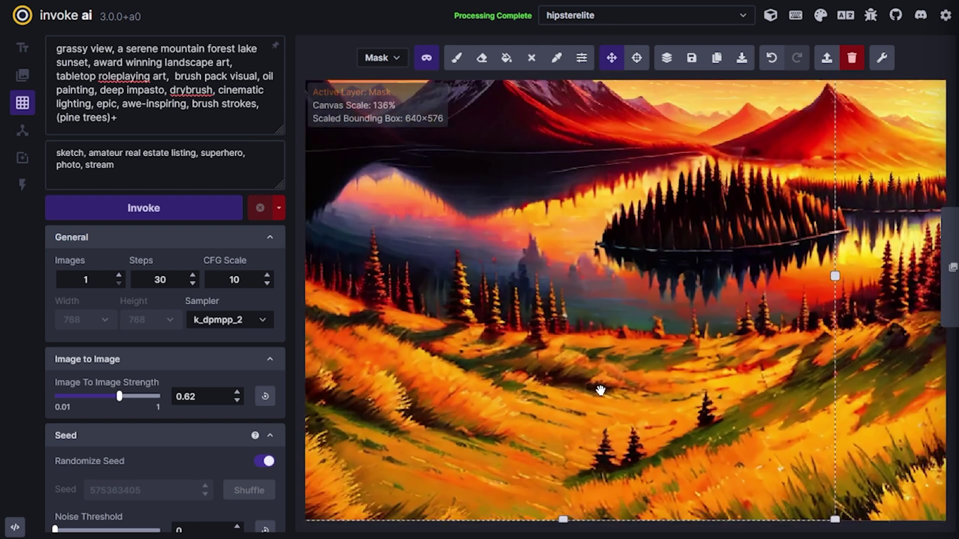
pyautogui.scroll(-1, 601, 391)
pyautogui.press('q')
pyautogui.press('b')
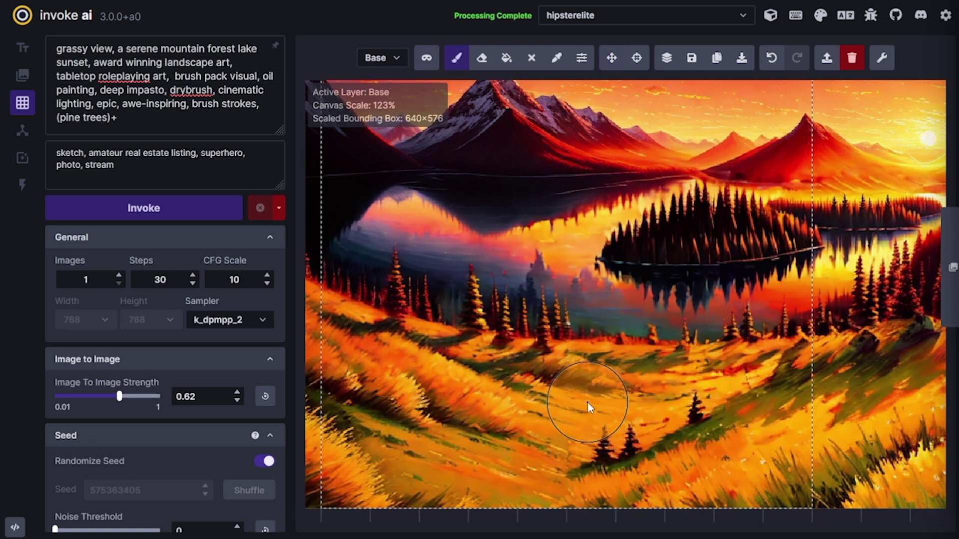
pyautogui.press('c')
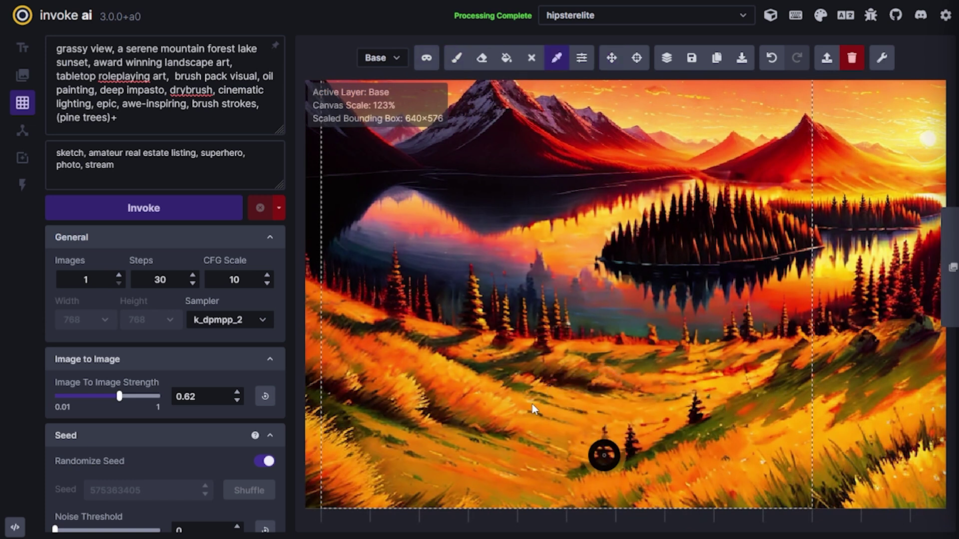
pyautogui.press('b')
pyautogui.scroll(2, 550, 421)
pyautogui.scroll(2, 495, 428)
pyautogui.press('q')
pyautogui.press('q')
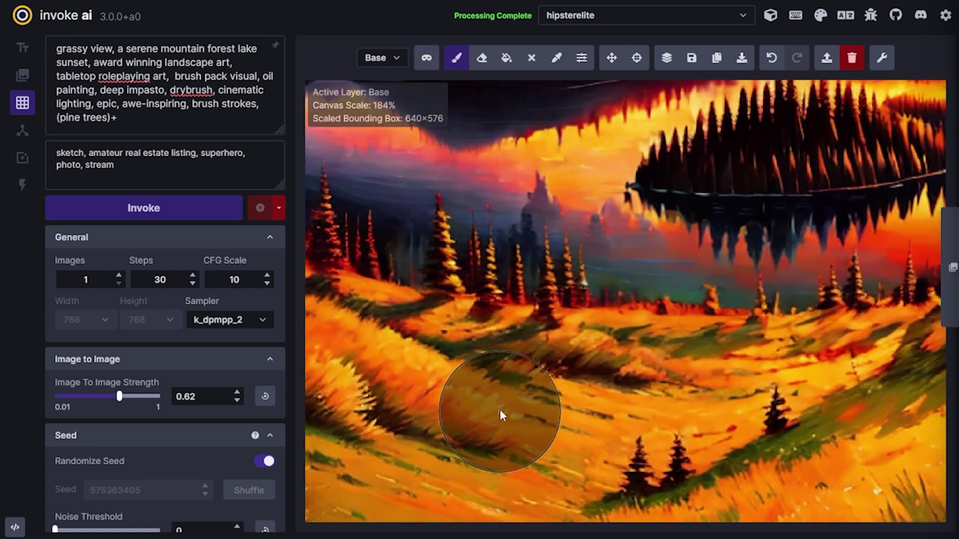
pyautogui.press('[')
pyautogui.press('[')
pyautogui.press('[')
pyautogui.press('[')
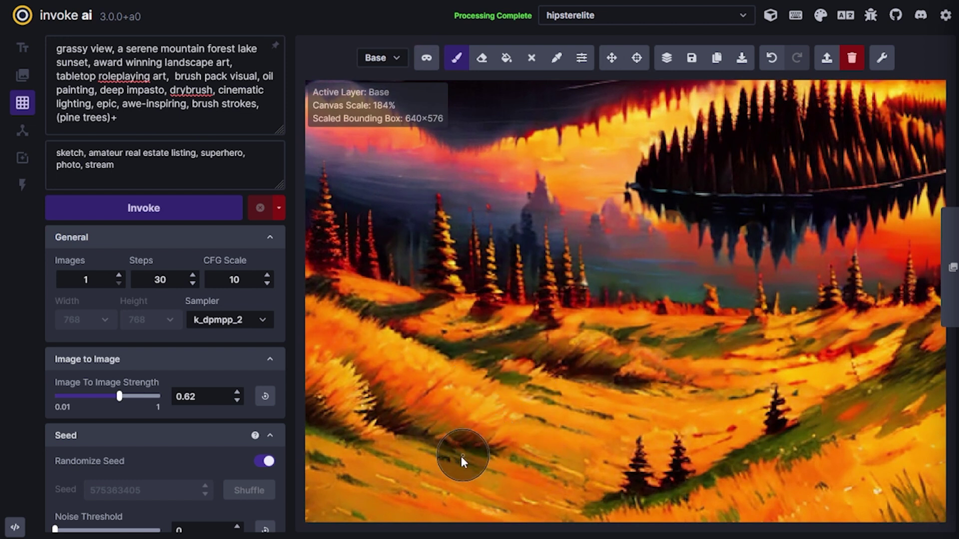
pyautogui.moveTo(485, 468)
pyautogui.mouseDown()
pyautogui.moveTo(489, 399)
pyautogui.moveTo(475, 405)
pyautogui.moveTo(569, 396)
pyautogui.moveTo(575, 459)
pyautogui.moveTo(578, 419)
pyautogui.mouseUp()
# Paint the horse's legs with a narrower brush and darken its hindquarters with a wider one
pyautogui.press('[')
pyautogui.press('[')
pyautogui.press('[')
pyautogui.press('[')
pyautogui.moveTo(539, 447); pyautogui.dragTo(541, 410)
pyautogui.press(']')
pyautogui.press(']')
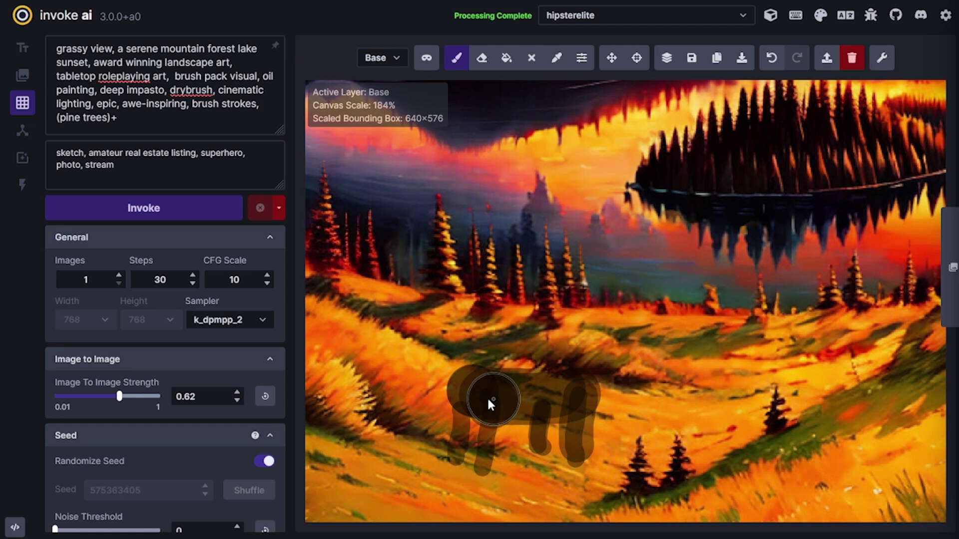
pyautogui.moveTo(463, 409); pyautogui.dragTo(459, 403)
# Refine the horse's hind legs and paint its neck, head and muzzle with a small brush
pyautogui.press('[')
pyautogui.press('[')
pyautogui.press('[')
pyautogui.press('[')
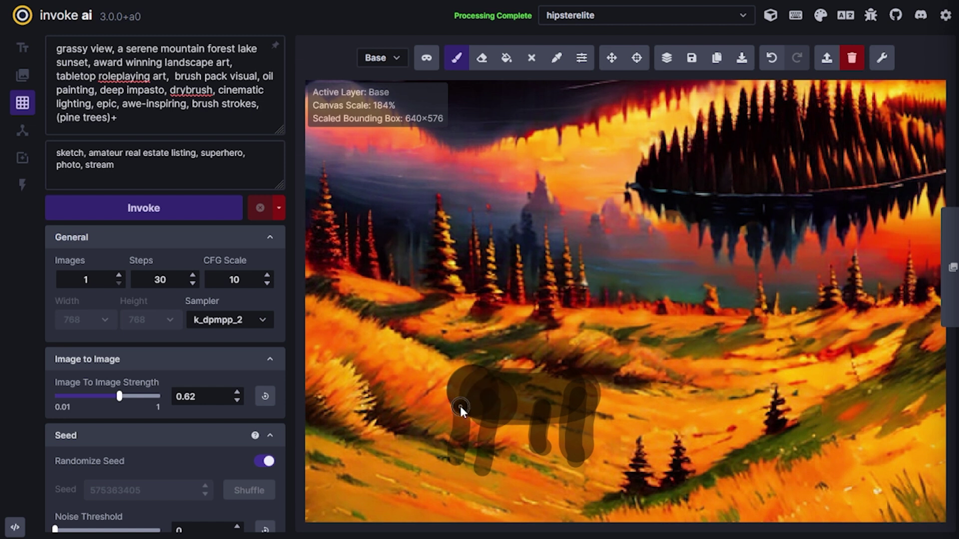
pyautogui.moveTo(482, 469); pyautogui.dragTo(498, 407)
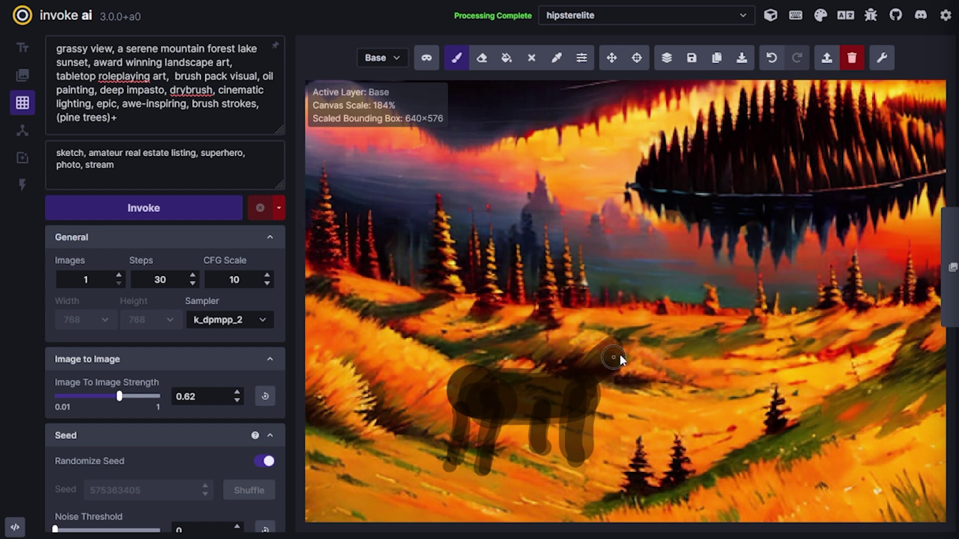
pyautogui.moveTo(619, 359); pyautogui.dragTo(643, 357)
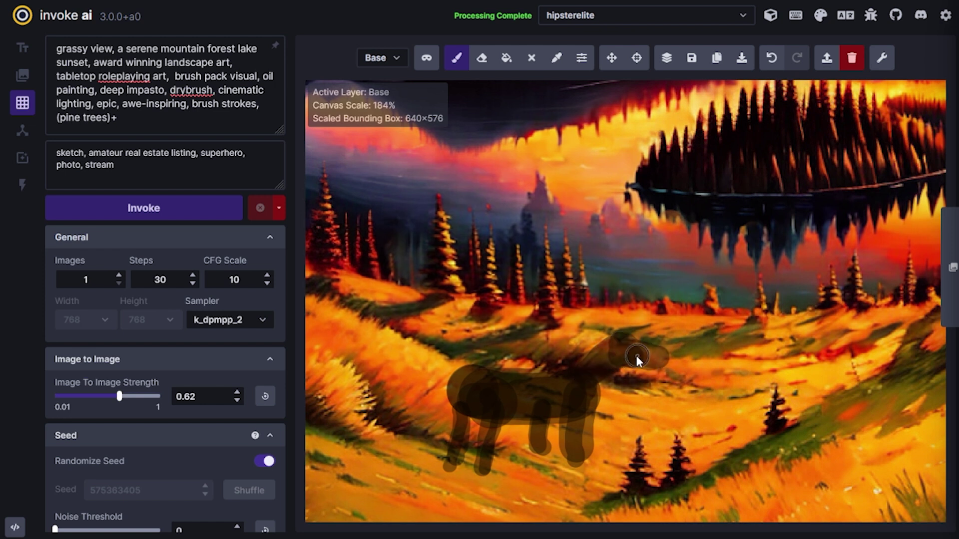
# Thicken the horse's neck and paint a dark rider silhouette sitting on its back
pyautogui.scroll(-5, 614, 359)
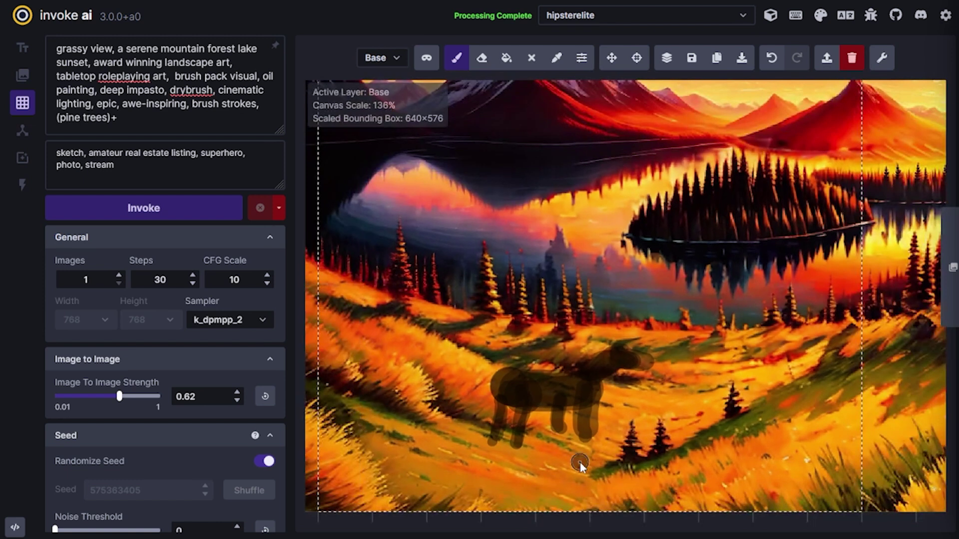
pyautogui.scroll(6, 575, 416)
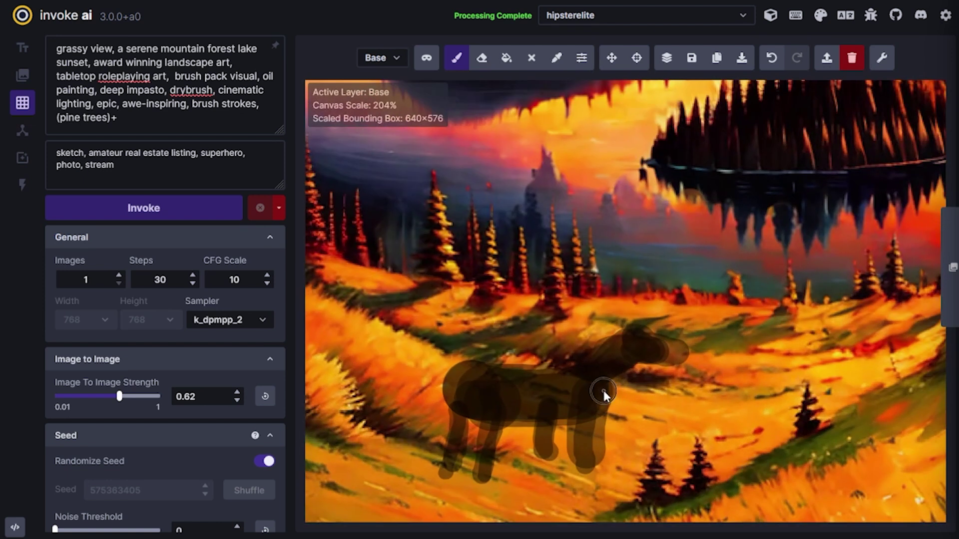
pyautogui.moveTo(605, 350); pyautogui.dragTo(612, 368)
pyautogui.moveTo(539, 324); pyautogui.dragTo(562, 419)
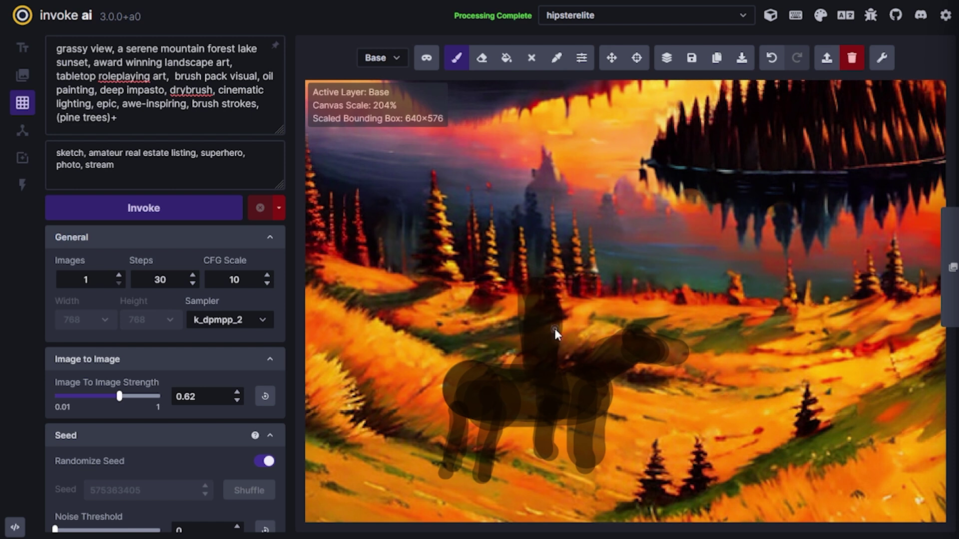
# Mask the painted horse and rider and add "rider on a horse, staring away," to the start of the prompt
pyautogui.scroll(-5, 568, 412)
pyautogui.press('q')
pyautogui.hotkey('alt', 'a')
pyautogui.write('rider on ')
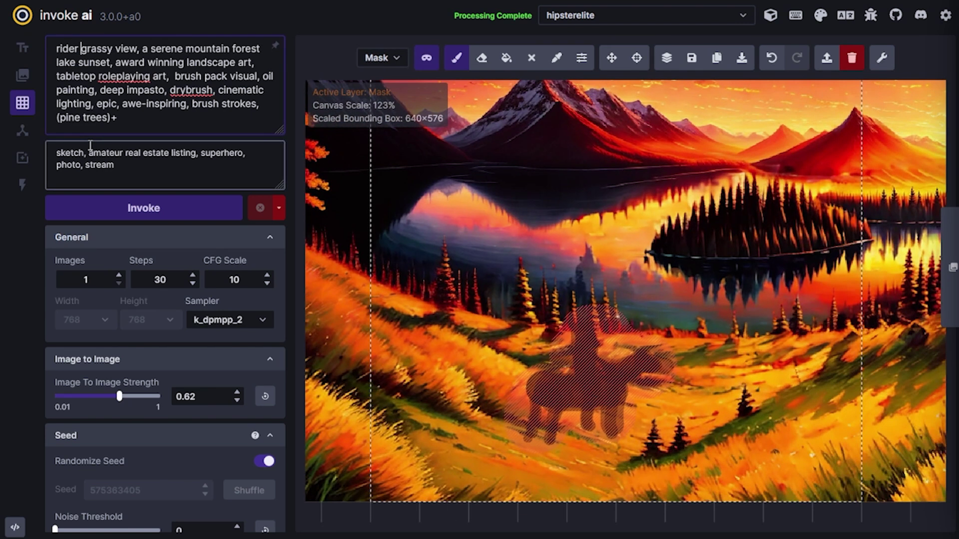
pyautogui.write('a horse, st')
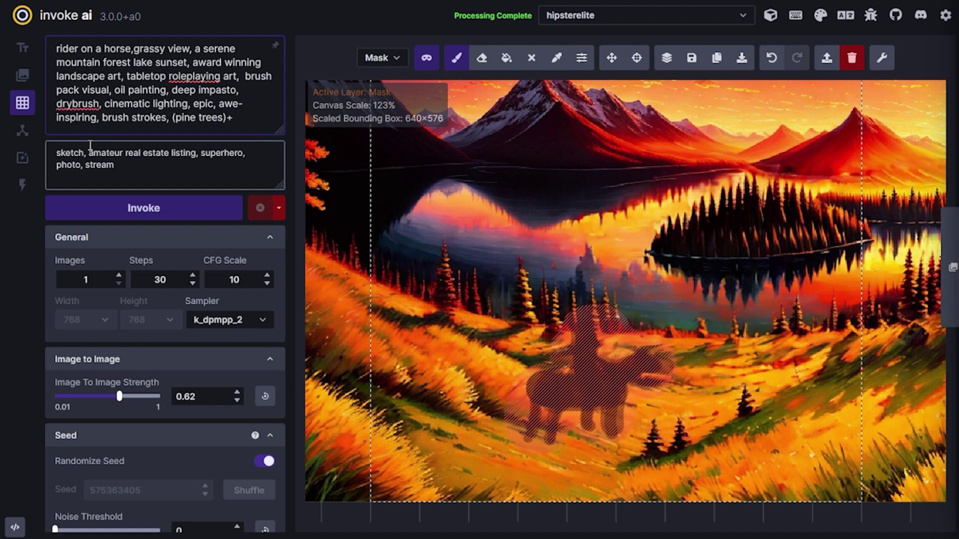
pyautogui.write('aring away,')
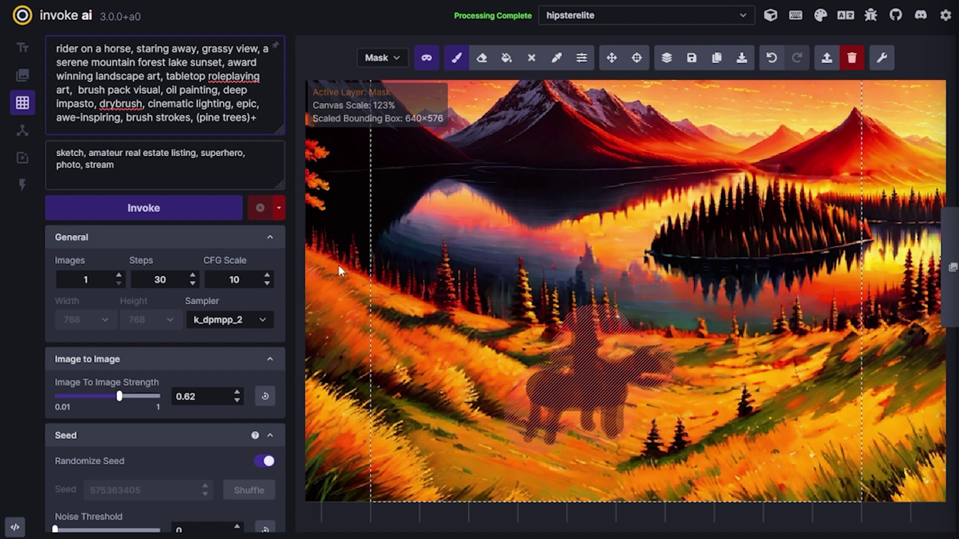
# Generate the masked horse and rider once and discard the result
pyautogui.click(194, 209)
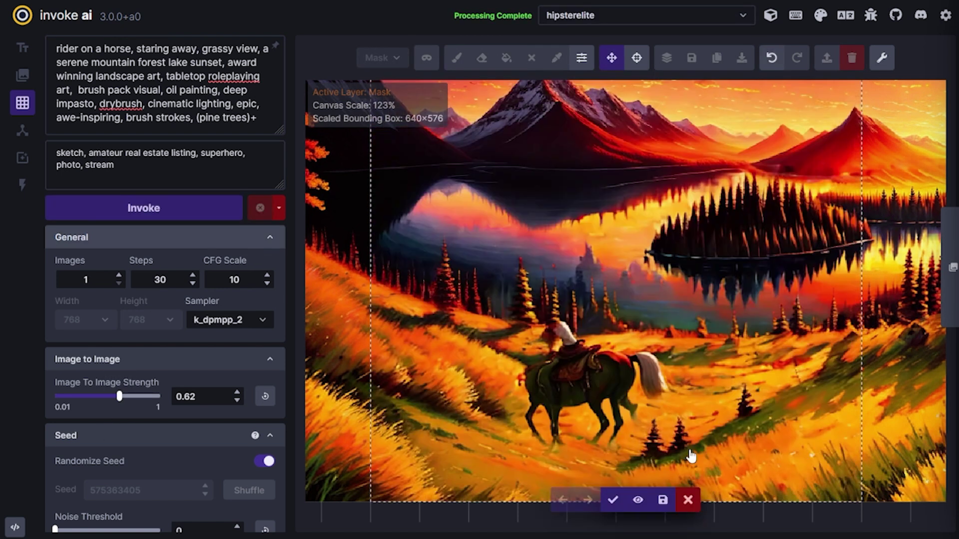
pyautogui.click(692, 502)
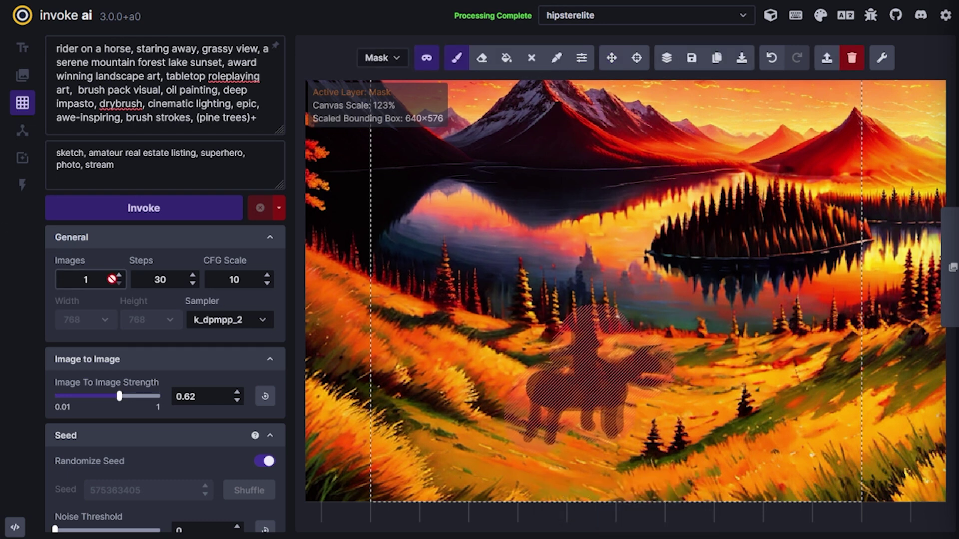
# Set the number of images to 4, regenerate the masked horse and rider, and accept the first result
pyautogui.tripleClick(119, 275)
pyautogui.click(169, 212)
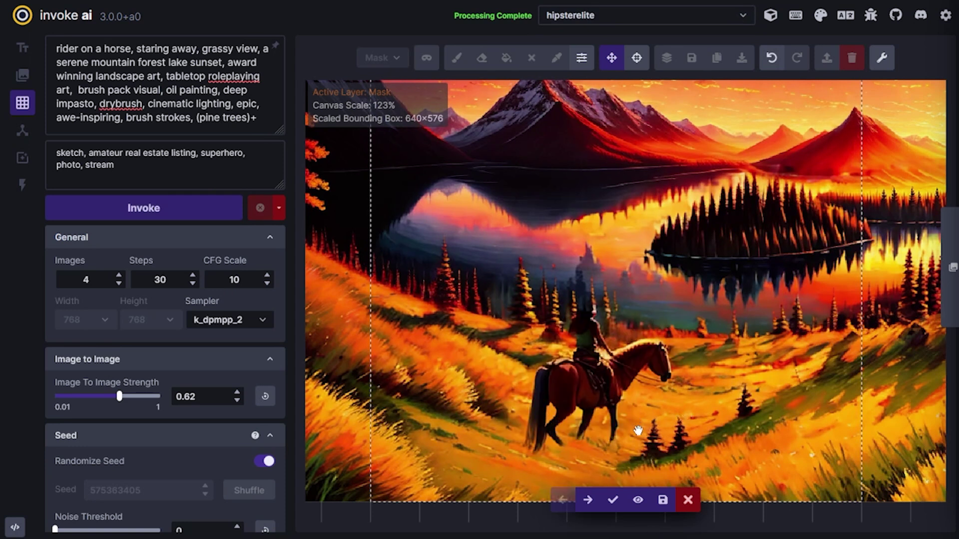
pyautogui.click(614, 501)
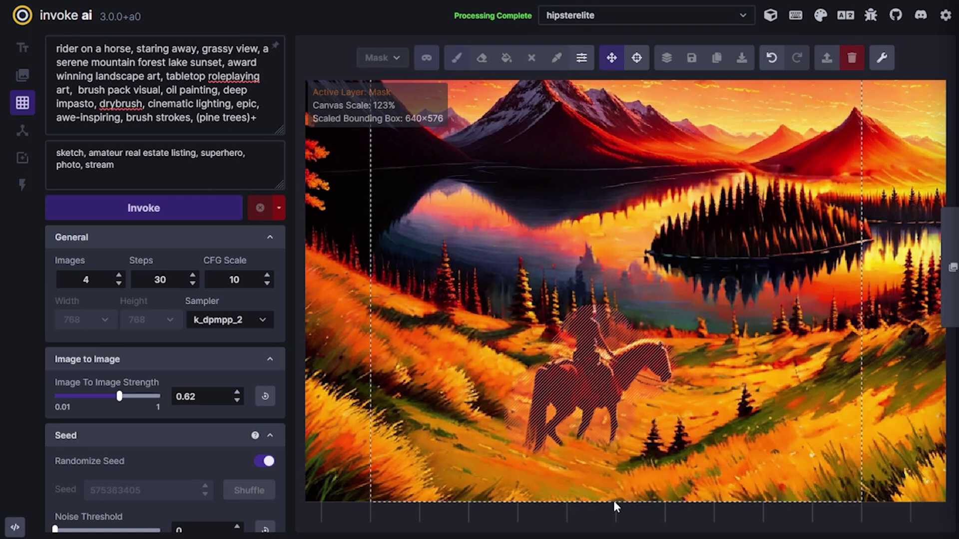
# On the base layer, sample the dark tone of the horse's leg and paint in its missing lower legs and hooves
pyautogui.scroll(6, 716, 390)
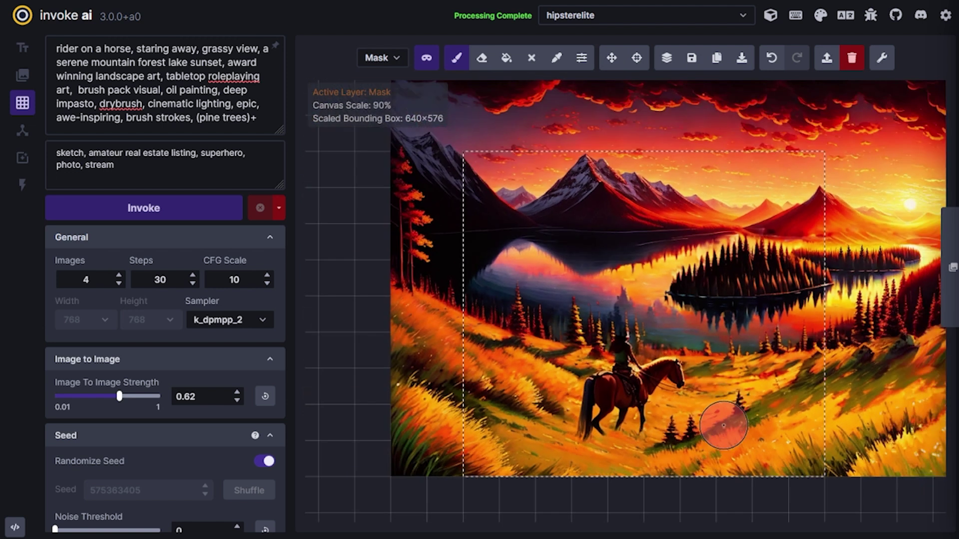
pyautogui.press('q')
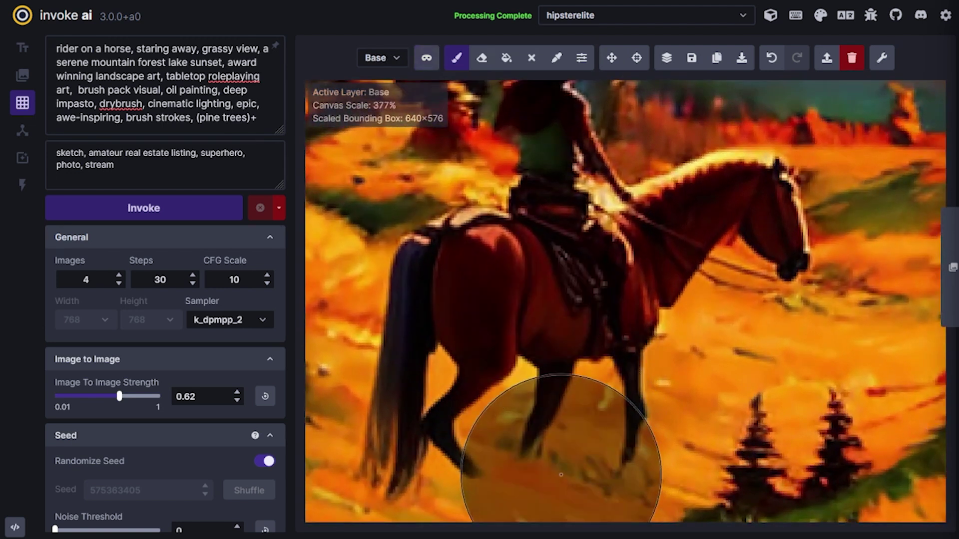
pyautogui.scroll(2, 515, 419)
pyautogui.press('c')
pyautogui.click(440, 426)
pyautogui.moveTo(525, 475); pyautogui.dragTo(551, 468)
pyautogui.moveTo(674, 449); pyautogui.dragTo(670, 490)
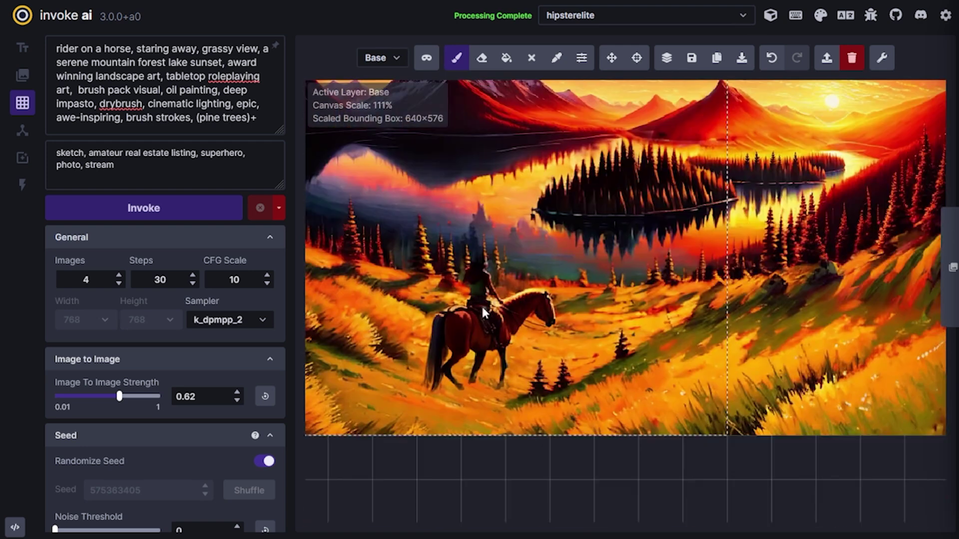
# Mask the horse's tail and hooves and the rider's head, and generate four variations of them
pyautogui.press('q')
pyautogui.moveTo(434, 345); pyautogui.dragTo(439, 385)
pyautogui.moveTo(477, 255); pyautogui.dragTo(486, 272)
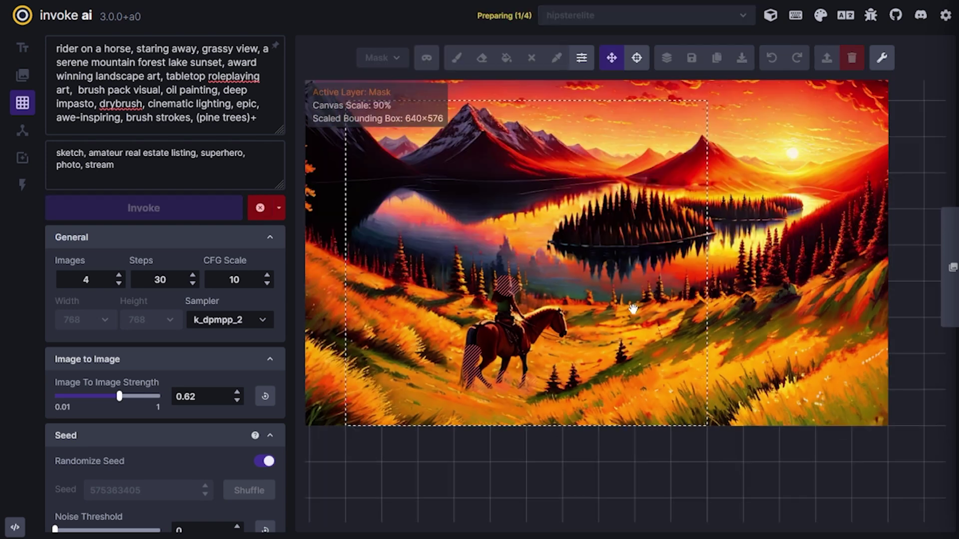
pyautogui.scroll(2, 633, 308)
pyautogui.moveTo(633, 309); pyautogui.dragTo(686, 377)
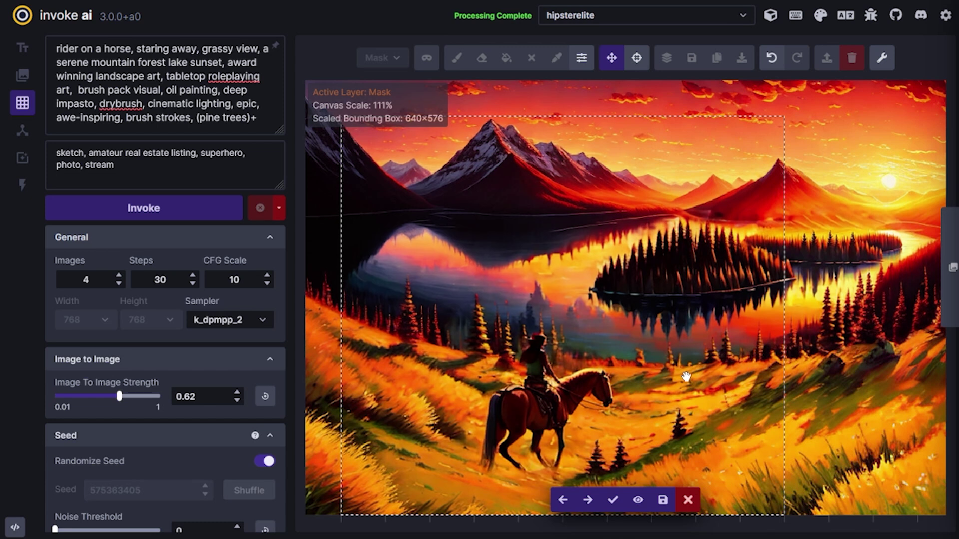
# Compare the four generated variations of the horse's tail, hooves and the rider's head, and discard them all
pyautogui.press('Left')
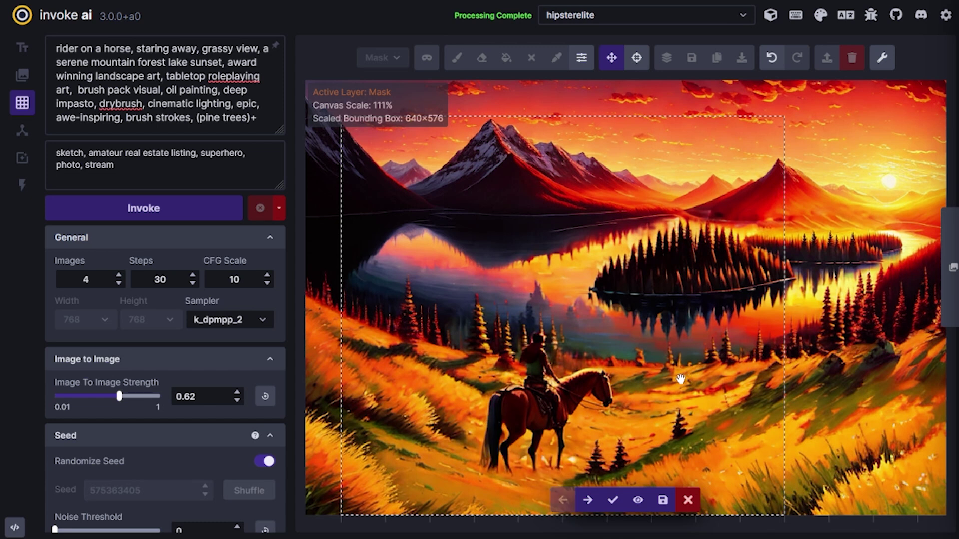
pyautogui.press('Right')
pyautogui.press('Right')
pyautogui.press('Right')
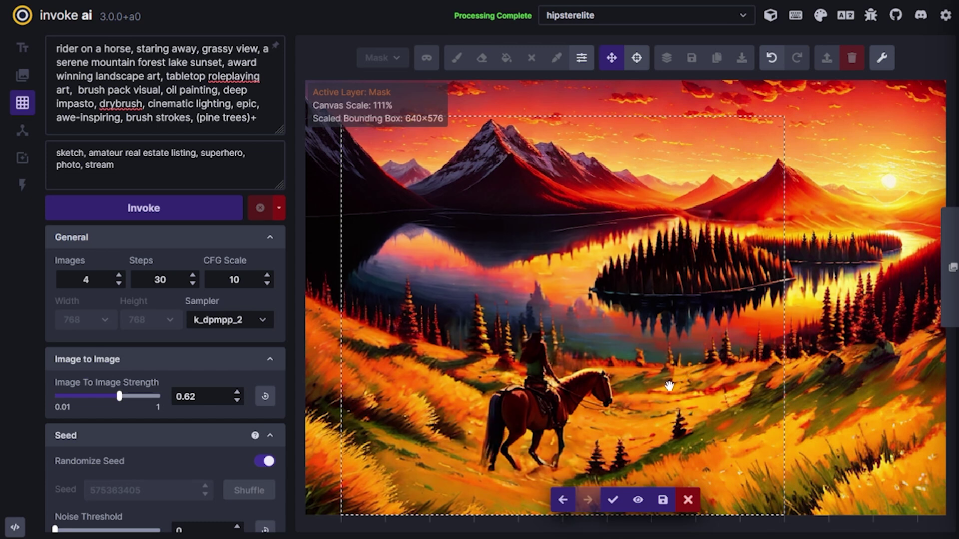
pyautogui.press('Left')
pyautogui.press('Left')
pyautogui.press('Left')
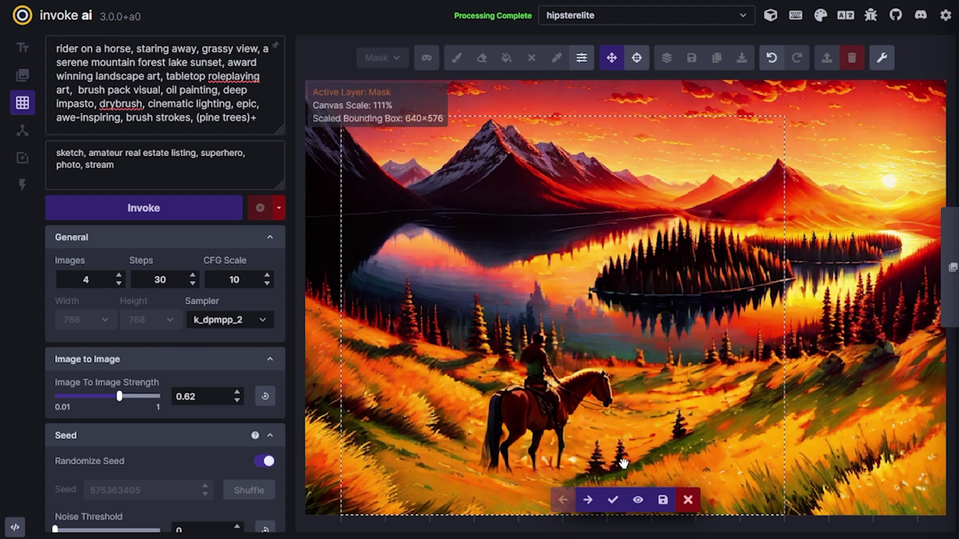
pyautogui.press('Right')
pyautogui.press('Left')
pyautogui.press('Right')
pyautogui.press('Left')
pyautogui.press('Right')
pyautogui.press('Right')
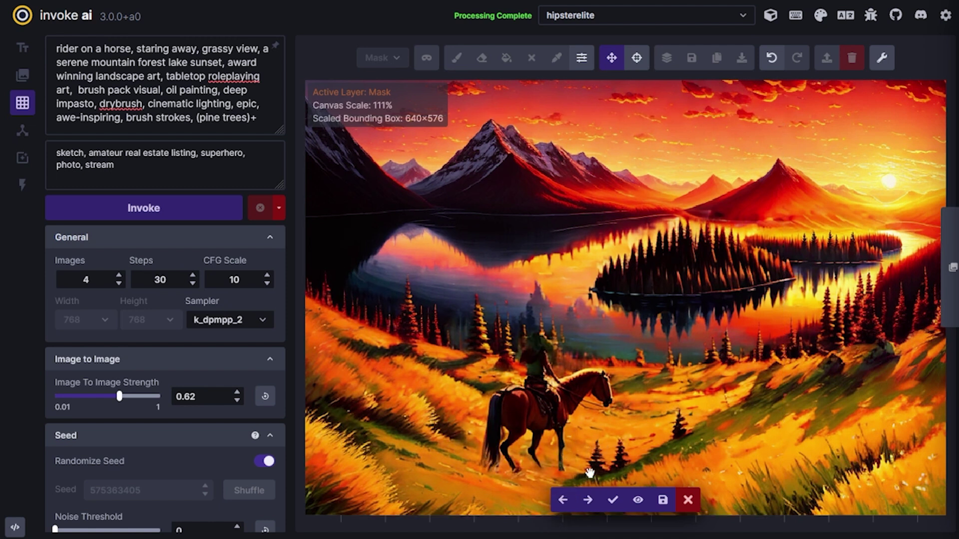
pyautogui.press('Left')
pyautogui.press('Left')
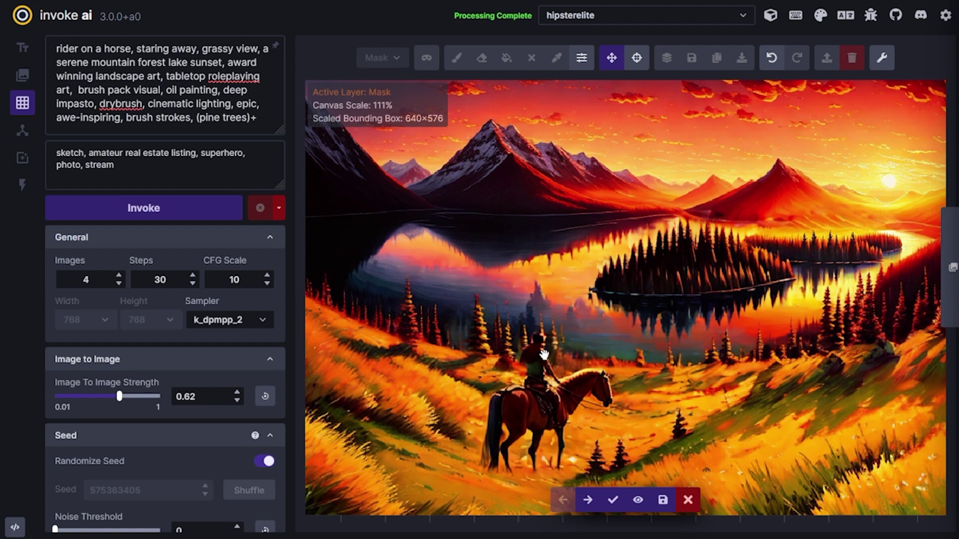
pyautogui.click(689, 502)
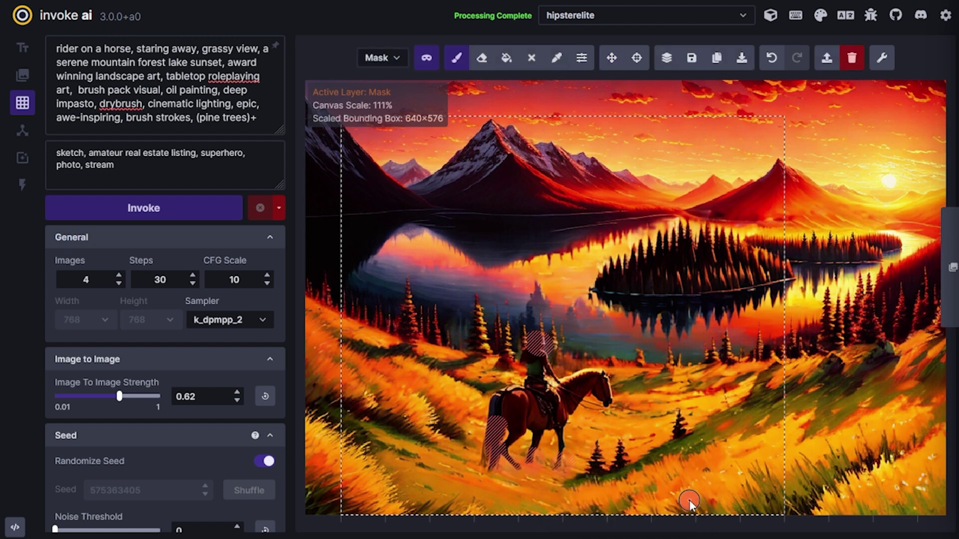
# Erase the mask from the rider's head and shrink the bounding box around the horse and rider to a scaled 576×512
pyautogui.press('e')
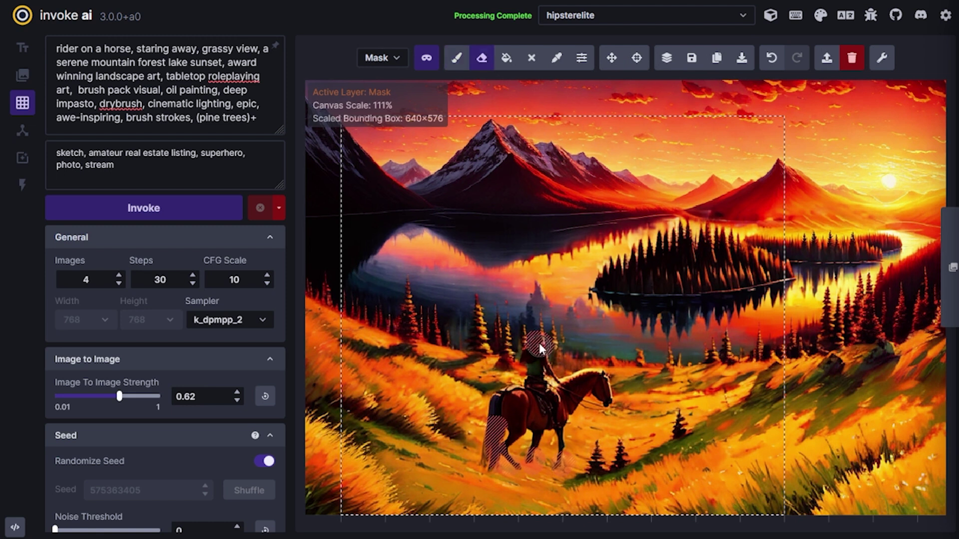
pyautogui.click(538, 347)
pyautogui.scroll(-2, 648, 332)
pyautogui.press('v')
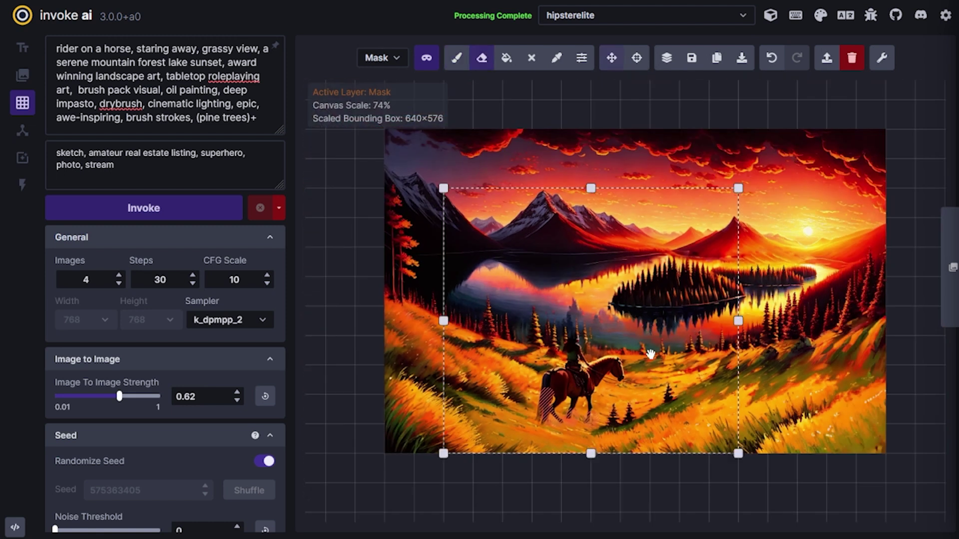
pyautogui.moveTo(738, 189); pyautogui.dragTo(649, 276)
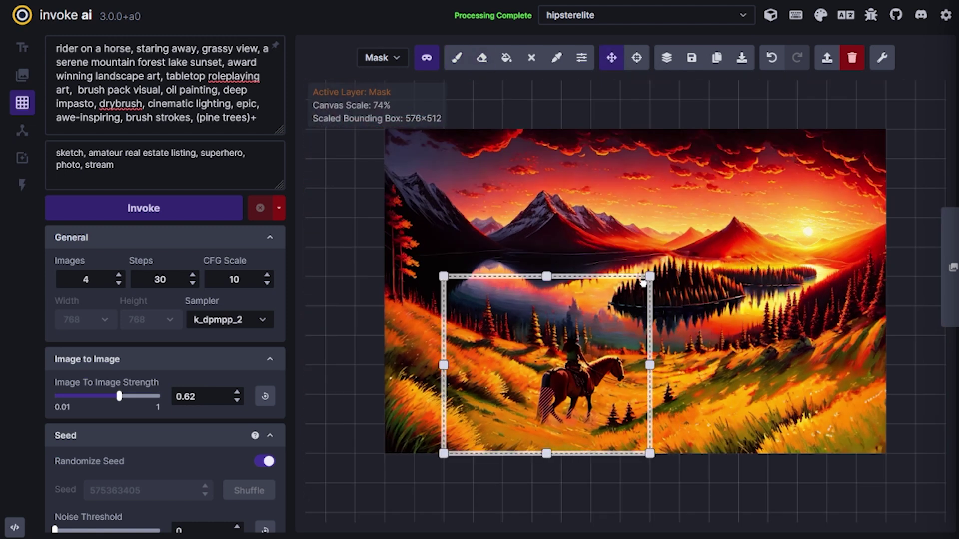
pyautogui.moveTo(653, 327); pyautogui.dragTo(713, 327)
pyautogui.moveTo(718, 274); pyautogui.dragTo(674, 308)
pyautogui.scroll(5, 637, 391)
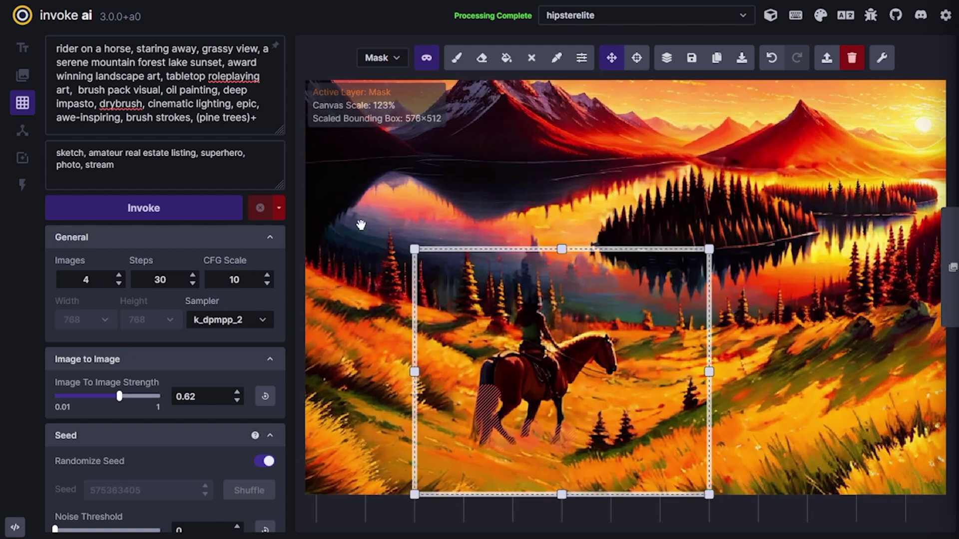
# Generate four variations of the masked tail and hooves and accept one of the results
pyautogui.scroll(2, 541, 395)
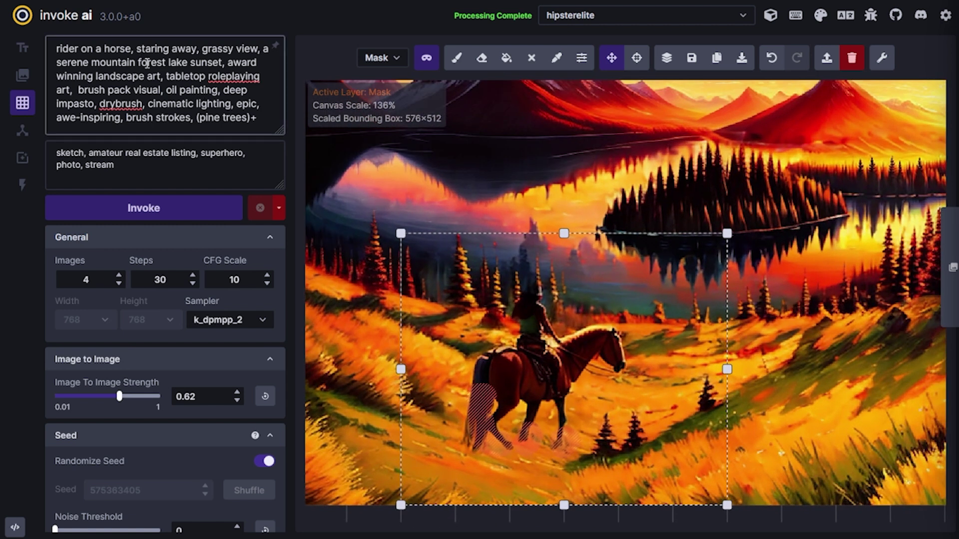
pyautogui.scroll(2, 526, 455)
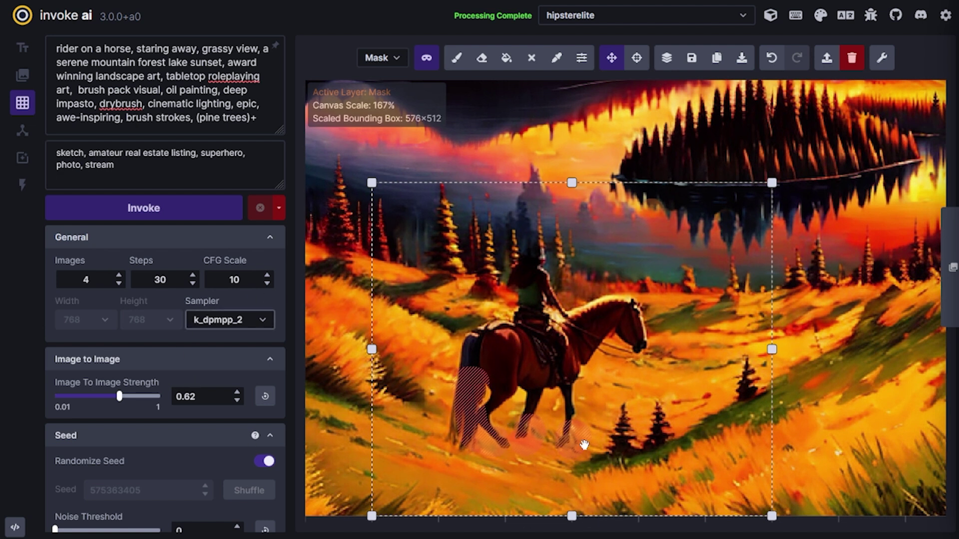
pyautogui.click(195, 209)
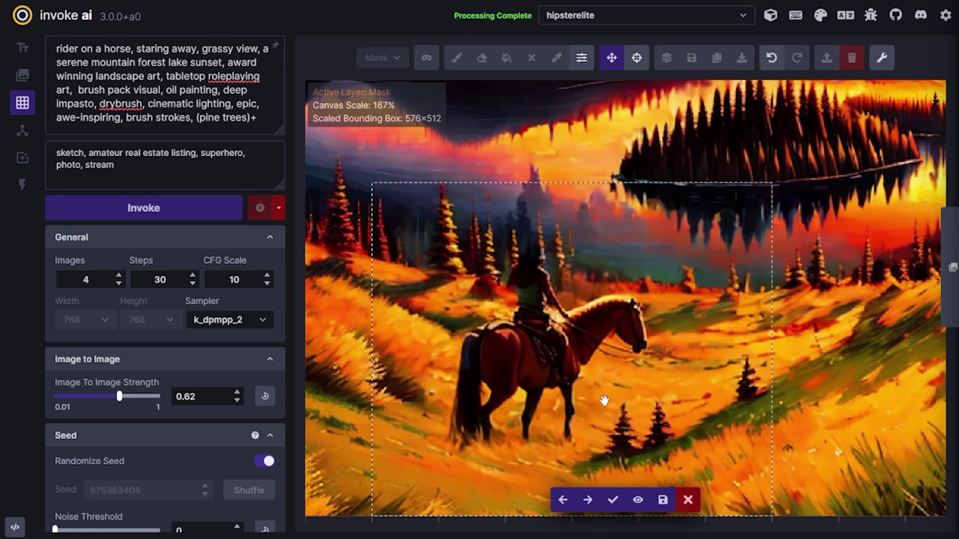
pyautogui.click(610, 500)
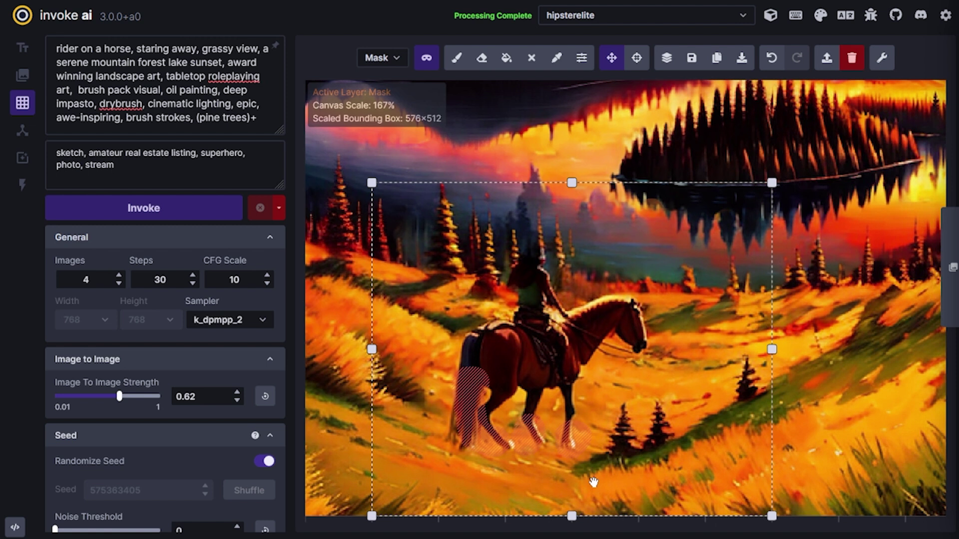
# Clear the mask, mask the horse's legs and belly instead, regenerate them and accept the last result
pyautogui.hotkey('shift', 'c')
pyautogui.press('b')
pyautogui.moveTo(532, 427)
pyautogui.mouseDown()
pyautogui.moveTo(538, 388)
pyautogui.moveTo(568, 390)
pyautogui.moveTo(571, 444)
pyautogui.moveTo(574, 425)
pyautogui.moveTo(488, 421)
pyautogui.moveTo(503, 442)
pyautogui.moveTo(485, 420)
pyautogui.moveTo(503, 388)
pyautogui.mouseUp()
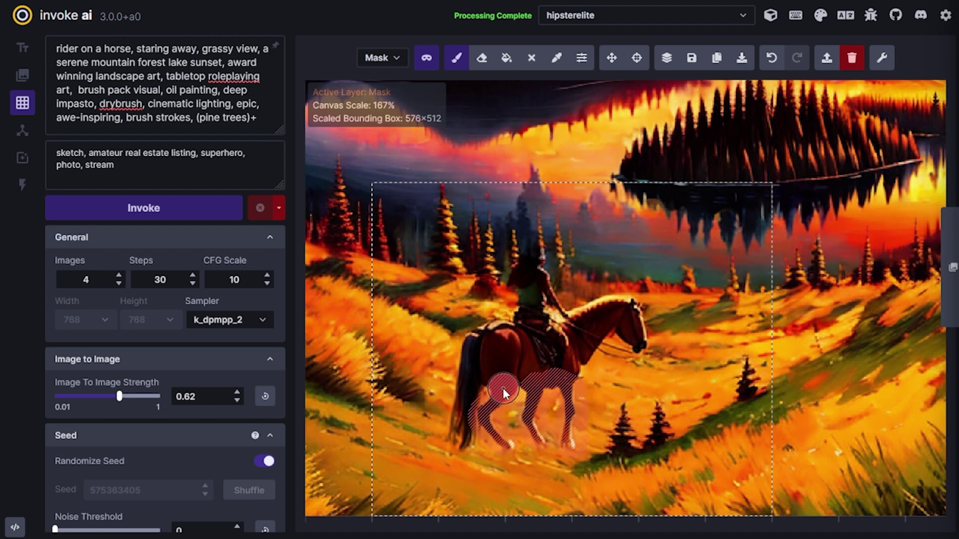
pyautogui.click(162, 203)
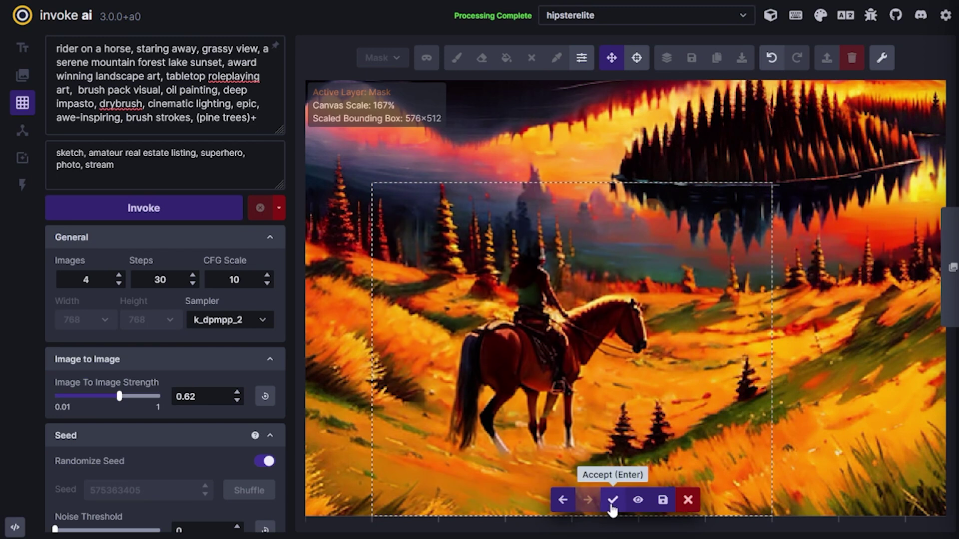
pyautogui.press('Return')
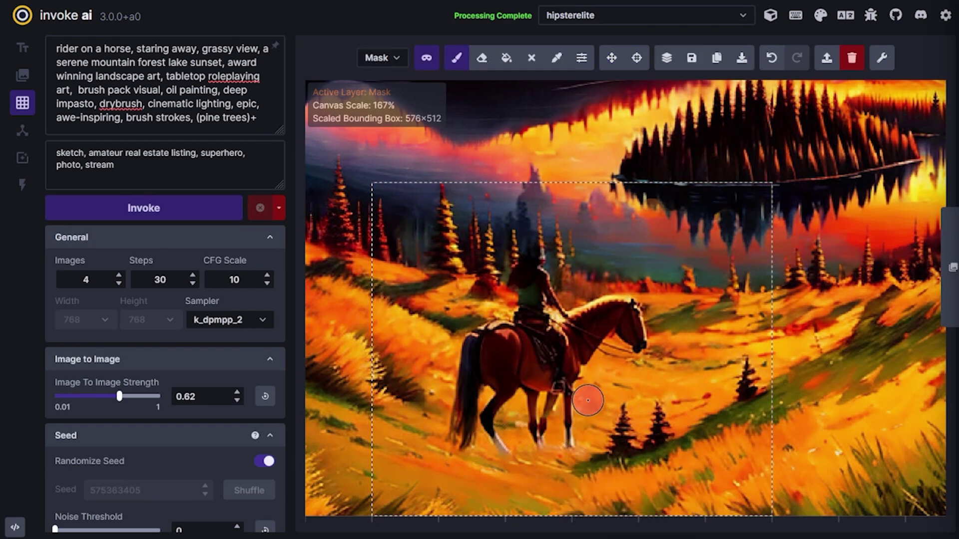
pyautogui.scroll(6, 540, 305)
pyautogui.press('q')
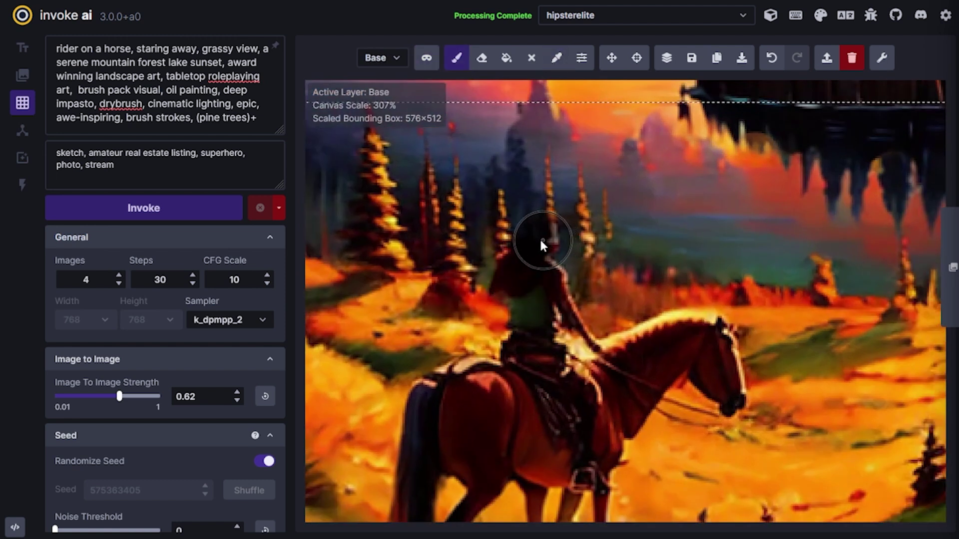
pyautogui.press('[')
pyautogui.press('[')
pyautogui.press('[')
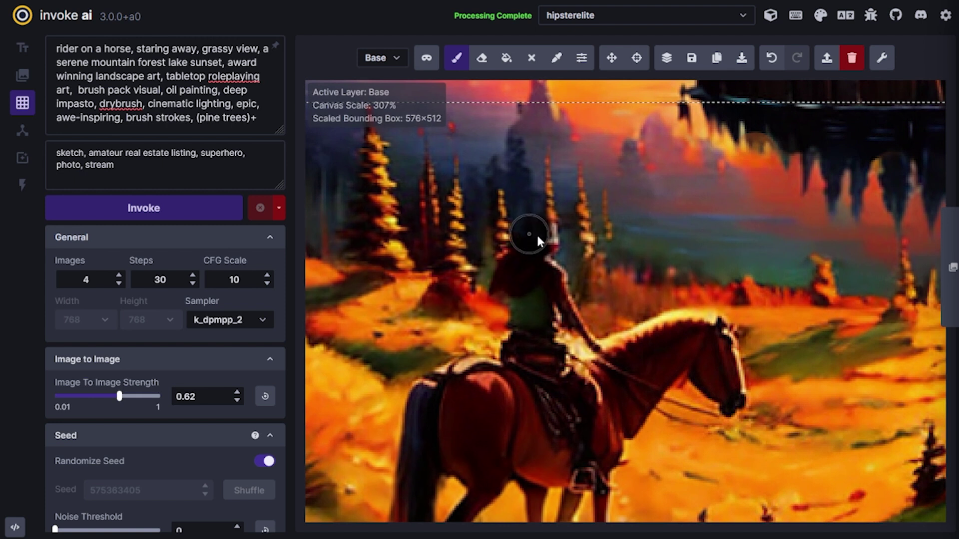
# Mask the rider from head to foot with an enlarged brush
pyautogui.scroll(-3, 540, 235)
pyautogui.press('q')
pyautogui.press(']')
pyautogui.press(']')
pyautogui.press(']')
pyautogui.moveTo(524, 364)
pyautogui.mouseDown()
pyautogui.moveTo(525, 295)
pyautogui.moveTo(552, 413)
pyautogui.mouseUp()
# Replace "rider" with "woman" in the prompt and generate four variations of the masked area
pyautogui.doubleClick(65, 48)
pyautogui.write('woman')
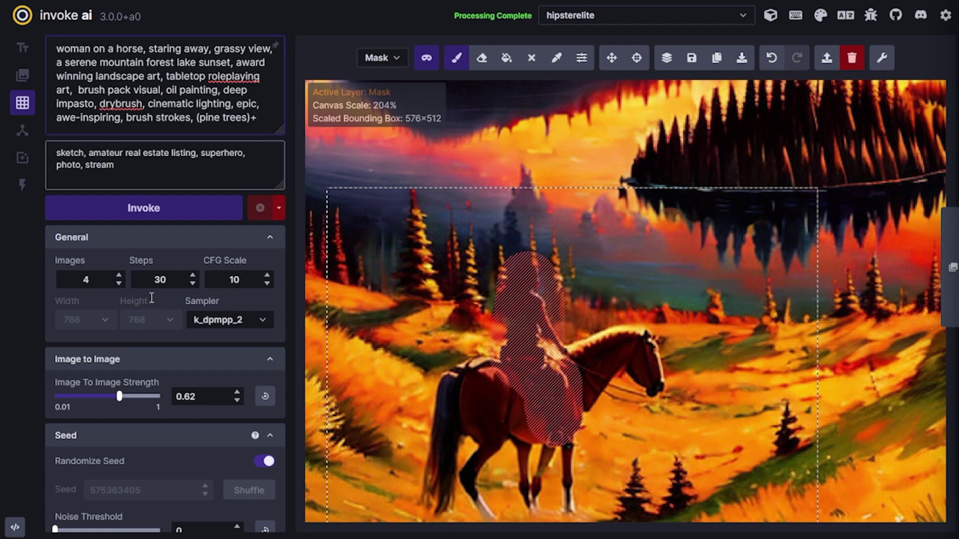
pyautogui.write('r')
pyautogui.hotkey('ctrl', 'Return')
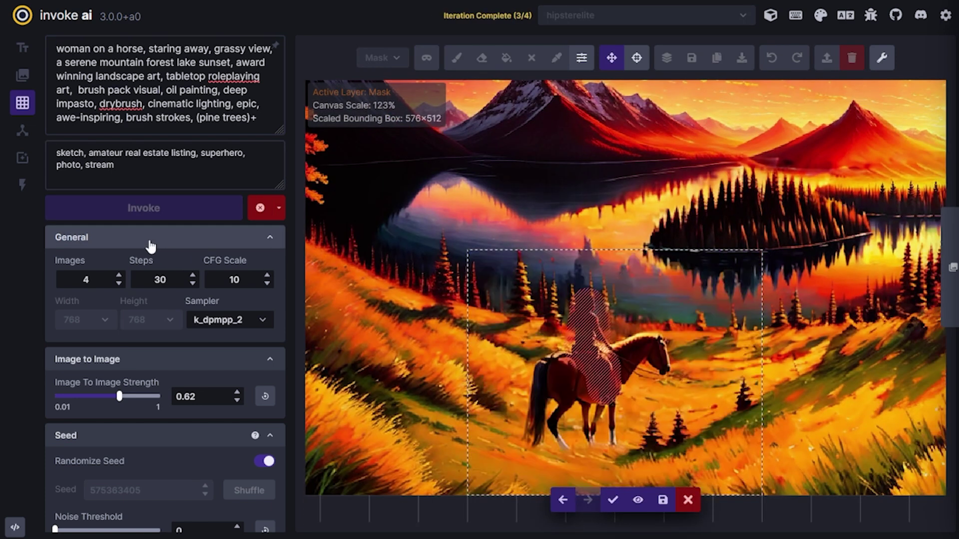
# Compare the generated variations of the woman on the horse and accept the last one
pyautogui.press('Left')
pyautogui.press('Left')
pyautogui.press('Left')
pyautogui.press('Right')
pyautogui.press('Right')
pyautogui.press('Right')
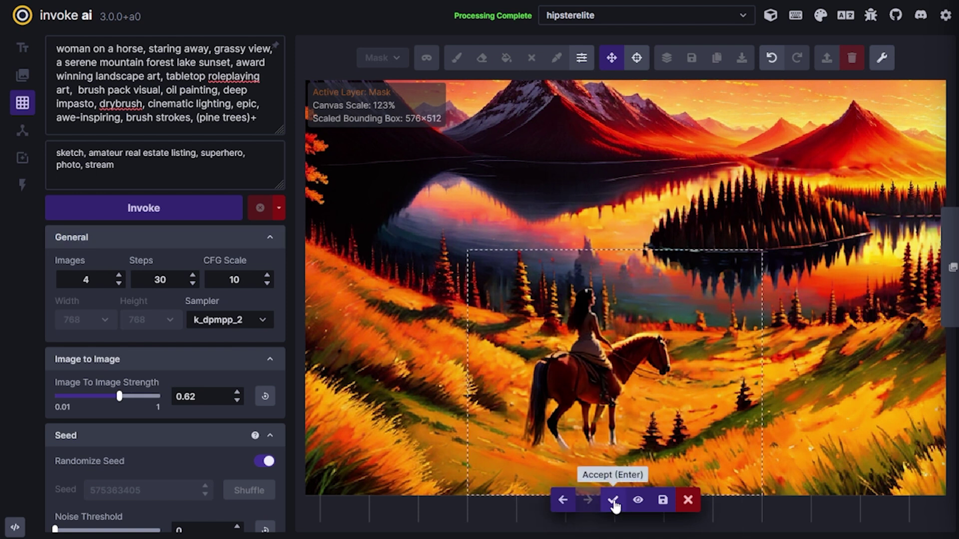
pyautogui.click(613, 502)
# Mask the whole horse beneath the woman, including its legs and head
pyautogui.press('r')
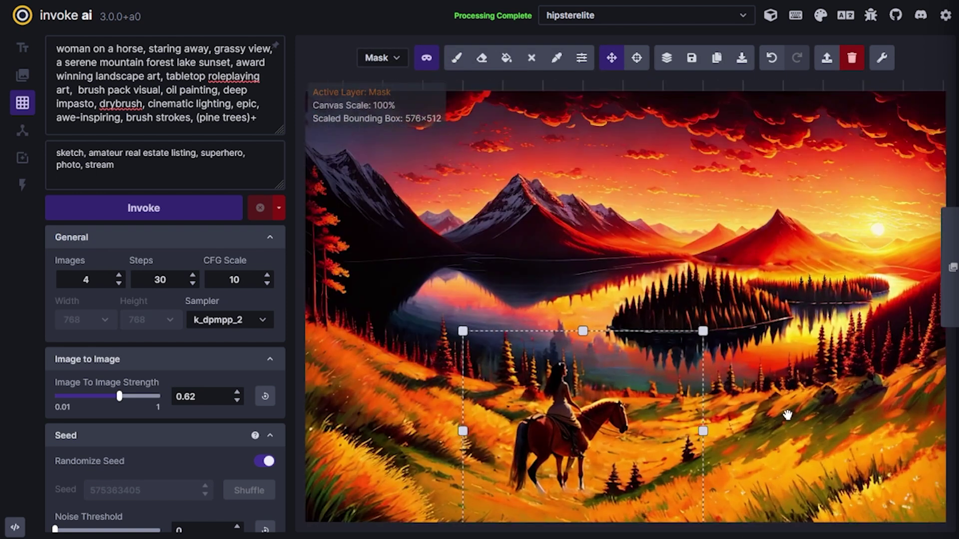
pyautogui.scroll(-2, 773, 421)
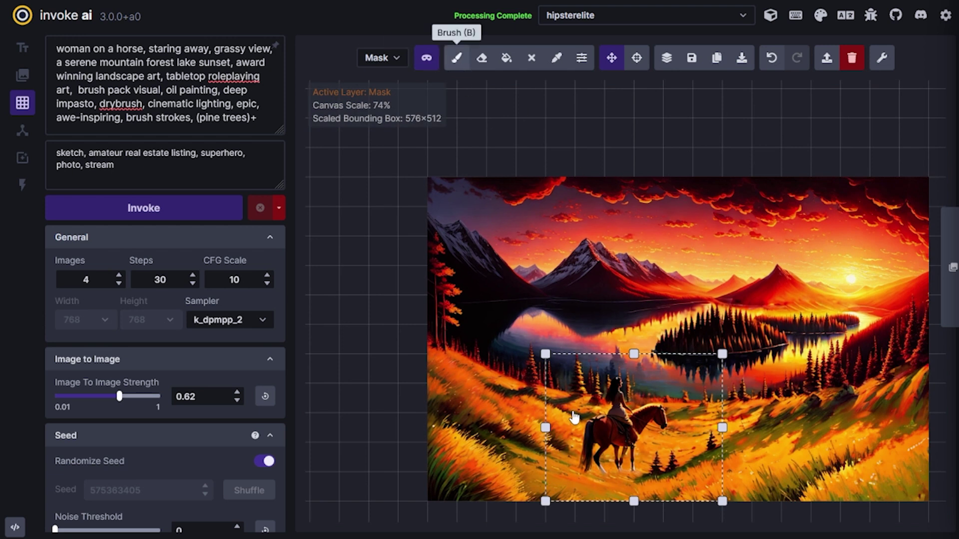
pyautogui.press('b')
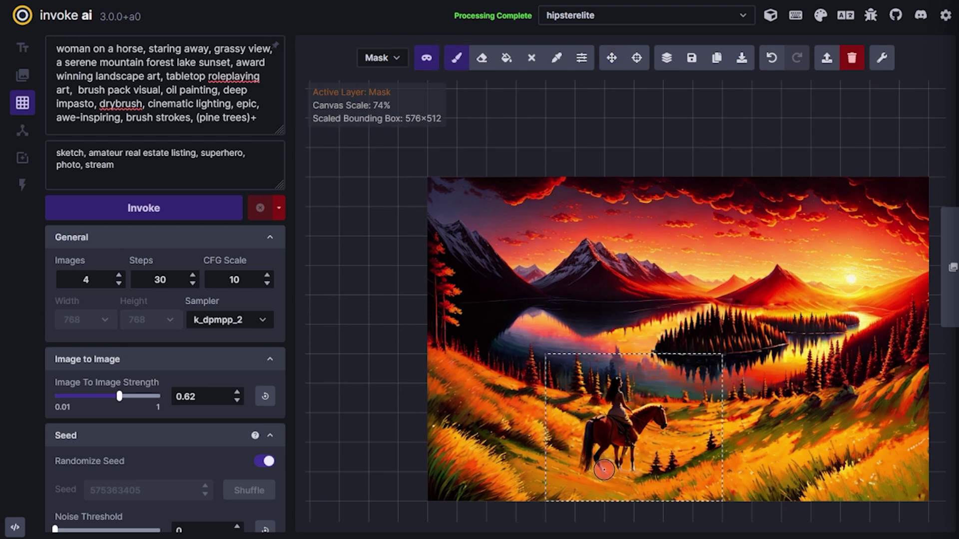
pyautogui.moveTo(604, 469)
pyautogui.mouseDown()
pyautogui.moveTo(611, 432)
pyautogui.moveTo(620, 474)
pyautogui.moveTo(663, 410)
pyautogui.moveTo(640, 417)
pyautogui.mouseUp()
# Set the image-to-image strength to 0.36, generate variations of the masked horse, and discard them
pyautogui.moveTo(119, 396); pyautogui.dragTo(92, 396)
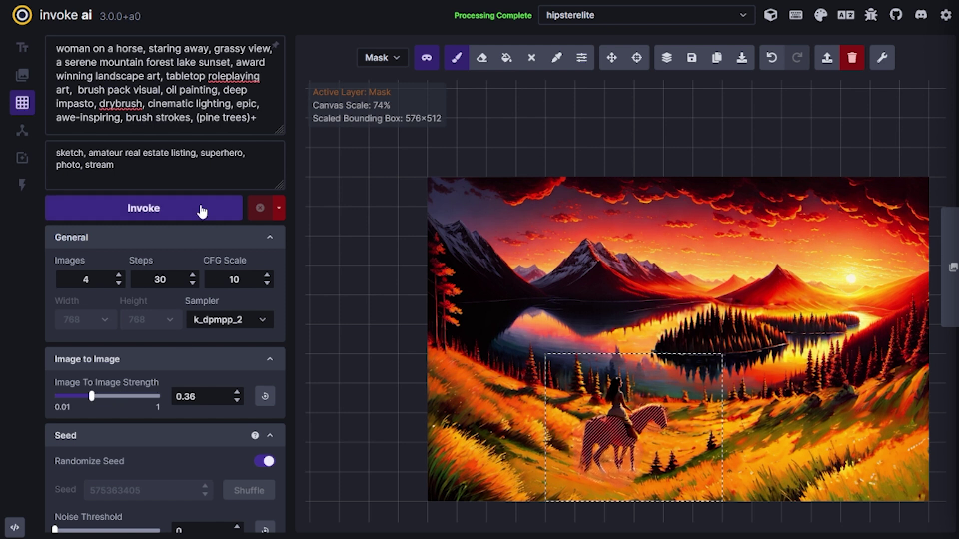
pyautogui.click(200, 207)
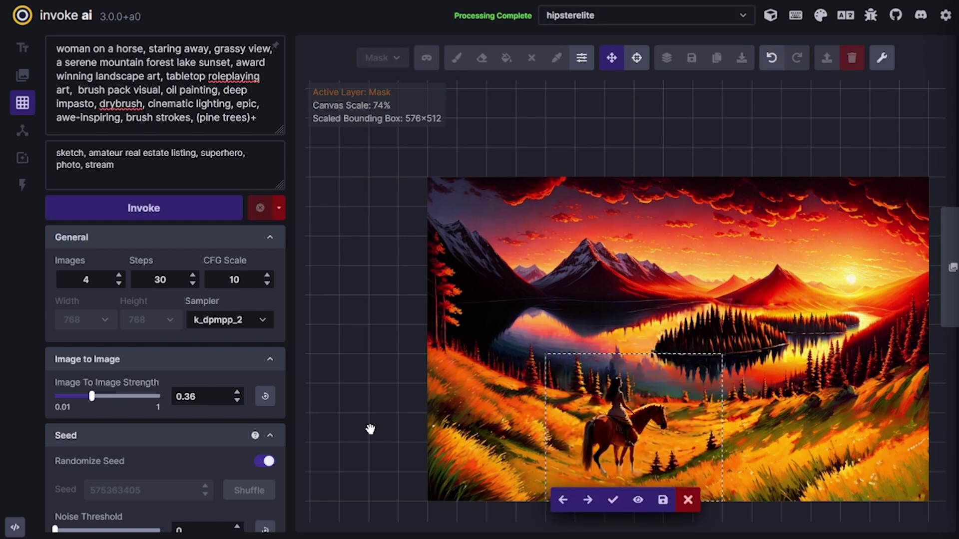
pyautogui.click(688, 500)
# Set the image-to-image strength to 0.57, regenerate the masked horse, and accept the last result
pyautogui.click(114, 397)
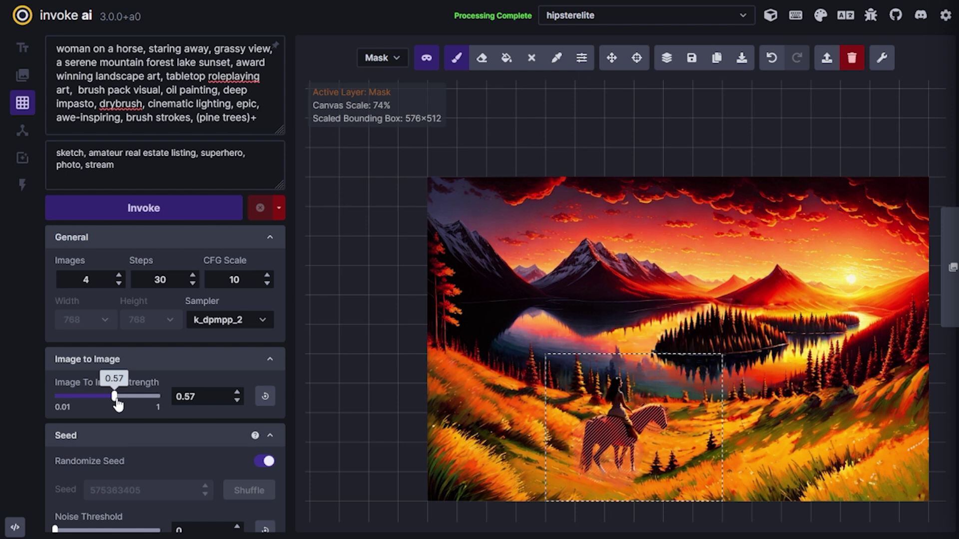
pyautogui.click(151, 208)
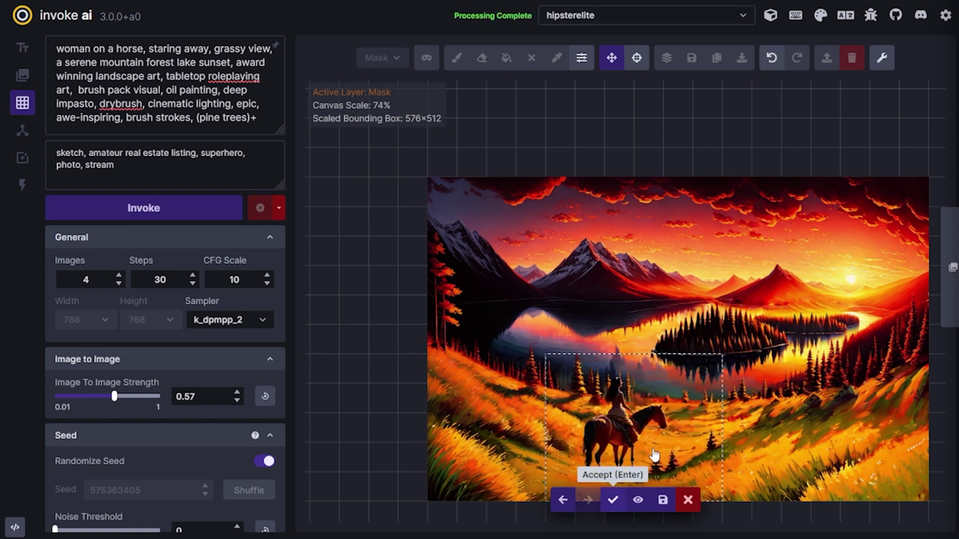
pyautogui.click(613, 500)
# On the base layer, sample the orange grass tone beside the hooves and paint out the horse's extra front leg with a small brush
pyautogui.scroll(10, 624, 464)
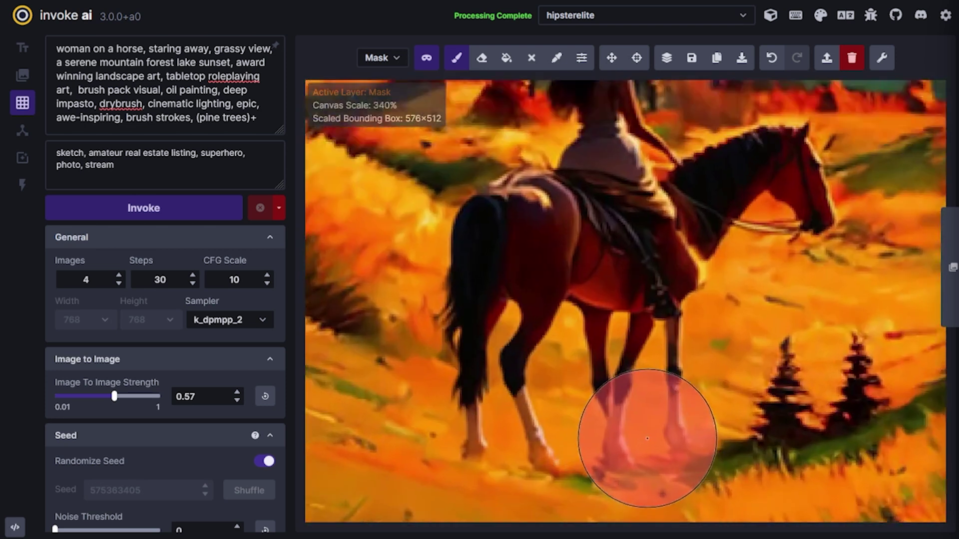
pyautogui.scroll(2, 648, 438)
pyautogui.press('q')
pyautogui.press('c')
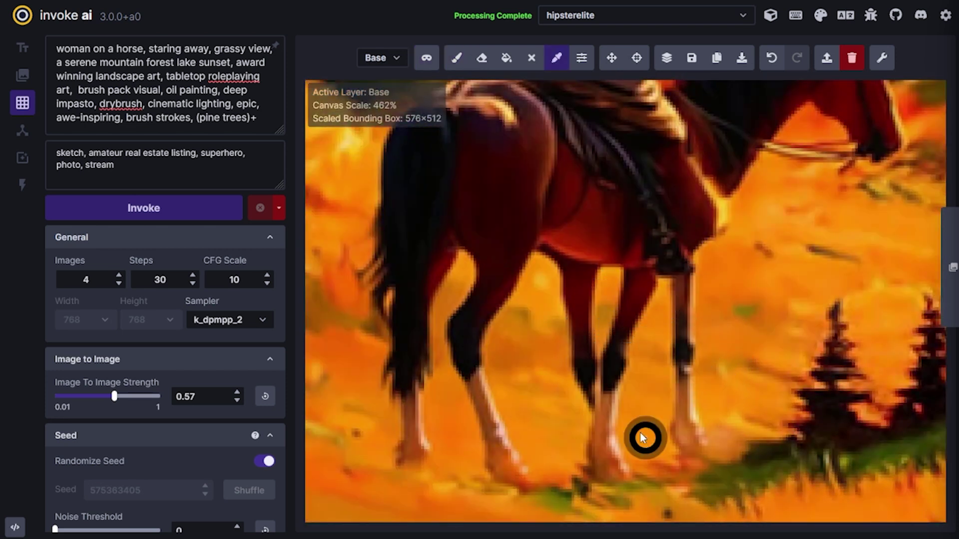
pyautogui.click(637, 418)
pyautogui.press('[')
pyautogui.press('[')
pyautogui.press('[')
pyautogui.press('[')
pyautogui.press('[')
pyautogui.press('[')
pyautogui.press('[')
pyautogui.press('[')
pyautogui.press('[')
pyautogui.press('[')
pyautogui.press('[')
pyautogui.moveTo(629, 387)
pyautogui.mouseDown()
pyautogui.moveTo(643, 355)
pyautogui.moveTo(641, 285)
pyautogui.moveTo(634, 336)
pyautogui.moveTo(592, 382)
pyautogui.moveTo(595, 405)
pyautogui.moveTo(603, 373)
pyautogui.moveTo(605, 417)
pyautogui.mouseUp()
# Mask the entire woman and horse, and set the image-to-image strength to 0.64
pyautogui.moveTo(672, 297); pyautogui.dragTo(644, 267)
pyautogui.moveTo(662, 295)
pyautogui.mouseDown()
pyautogui.moveTo(597, 319)
pyautogui.moveTo(700, 248)
pyautogui.moveTo(655, 277)
pyautogui.moveTo(664, 273)
pyautogui.moveTo(643, 232)
pyautogui.moveTo(643, 190)
pyautogui.moveTo(650, 247)
pyautogui.moveTo(720, 241)
pyautogui.moveTo(724, 250)
pyautogui.moveTo(689, 257)
pyautogui.moveTo(683, 272)
pyautogui.moveTo(710, 249)
pyautogui.moveTo(706, 265)
pyautogui.moveTo(624, 281)
pyautogui.moveTo(606, 257)
pyautogui.mouseUp()
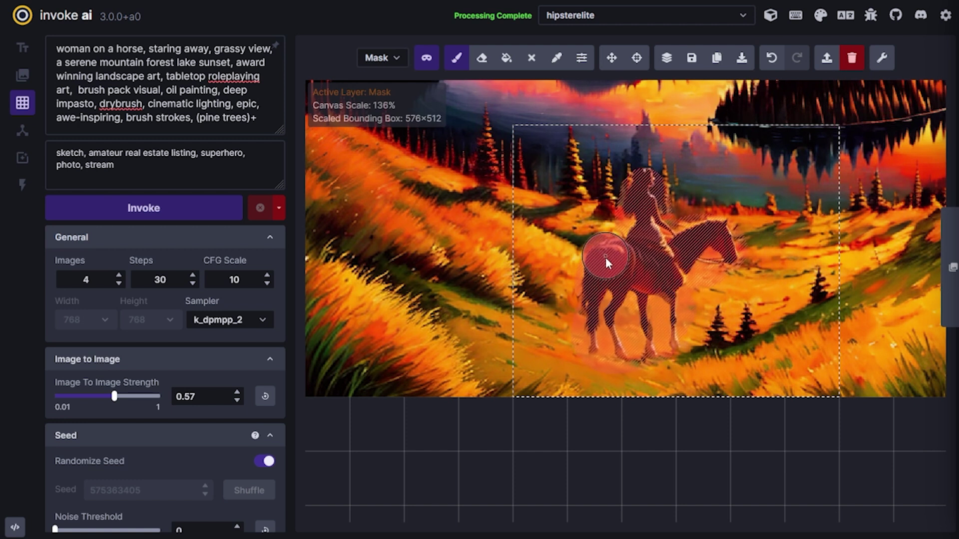
pyautogui.moveTo(122, 393); pyautogui.dragTo(122, 394)
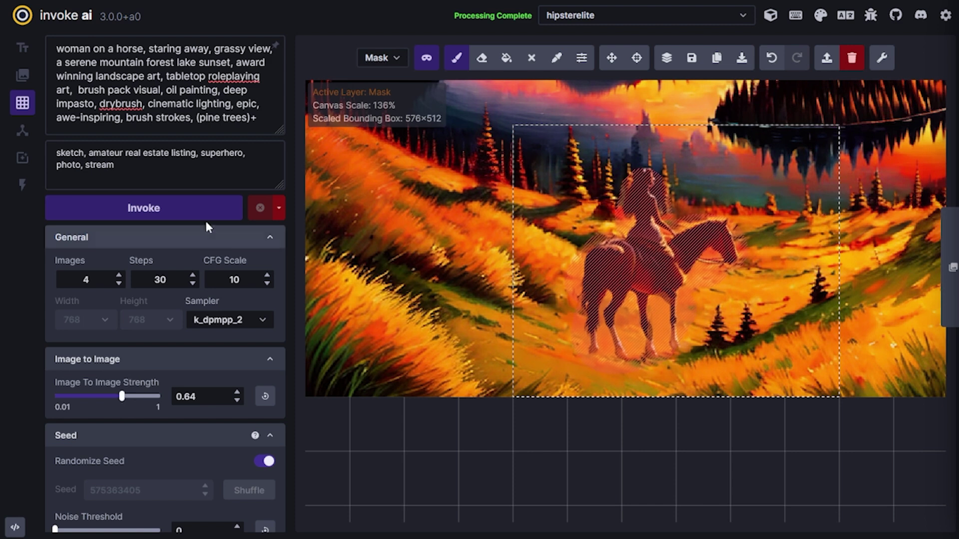
# Generate variations of the masked woman and horse, compare all four, and accept the first one
pyautogui.click(198, 205)
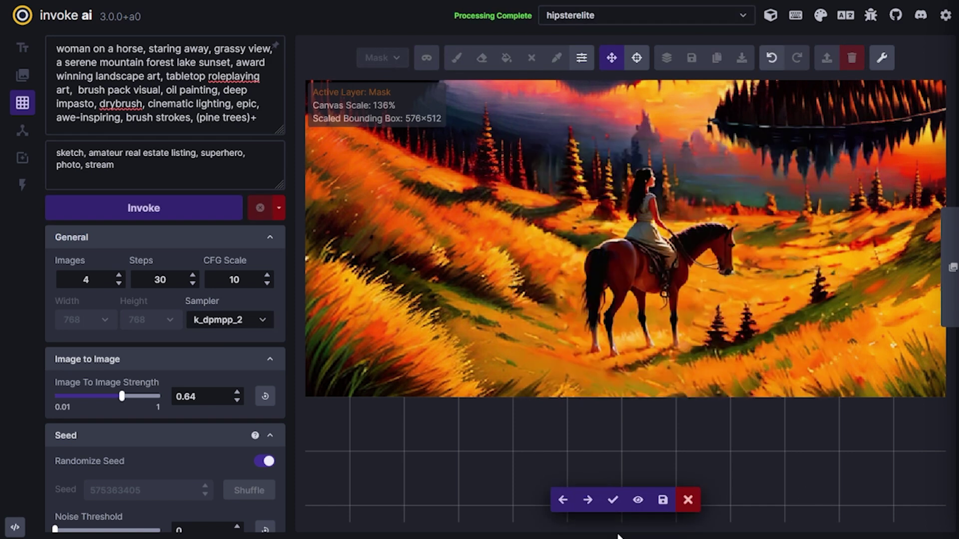
pyautogui.press('Left')
pyautogui.press('Left')
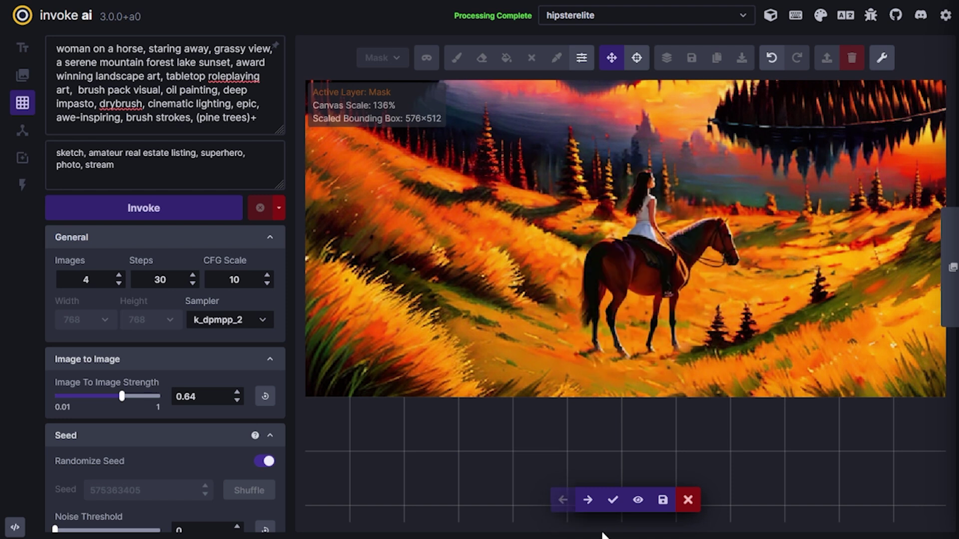
pyautogui.press('Right')
pyautogui.press('Right')
pyautogui.press('Right')
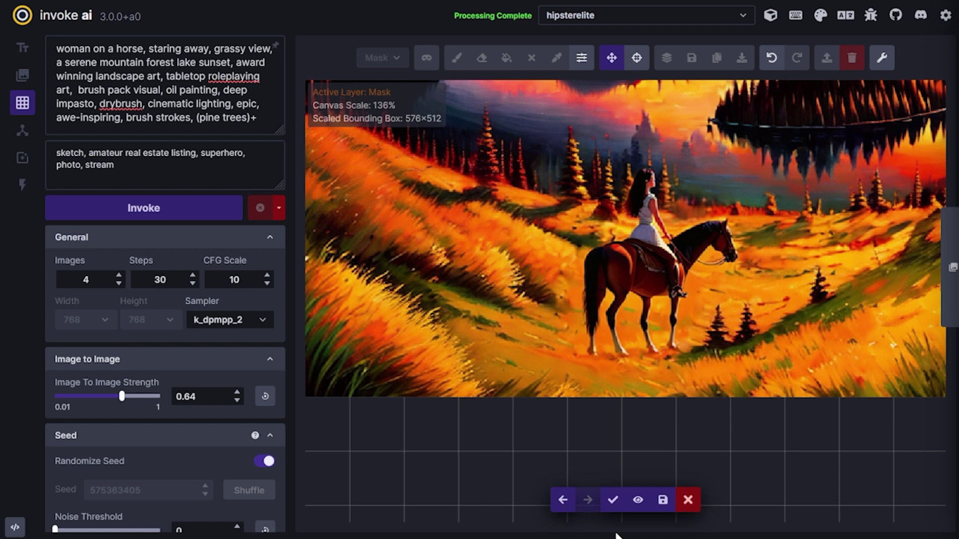
pyautogui.press('Left')
pyautogui.press('Left')
pyautogui.press('Left')
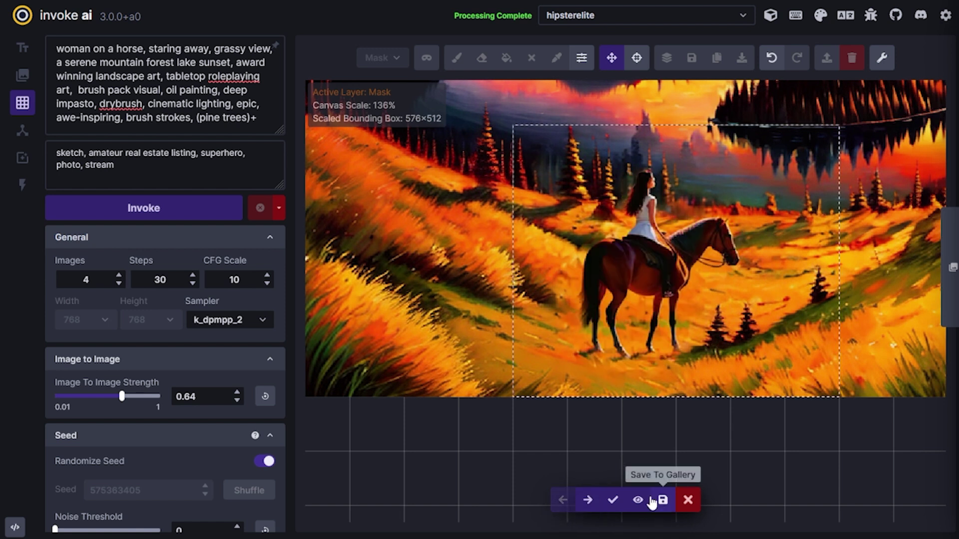
pyautogui.click(614, 509)
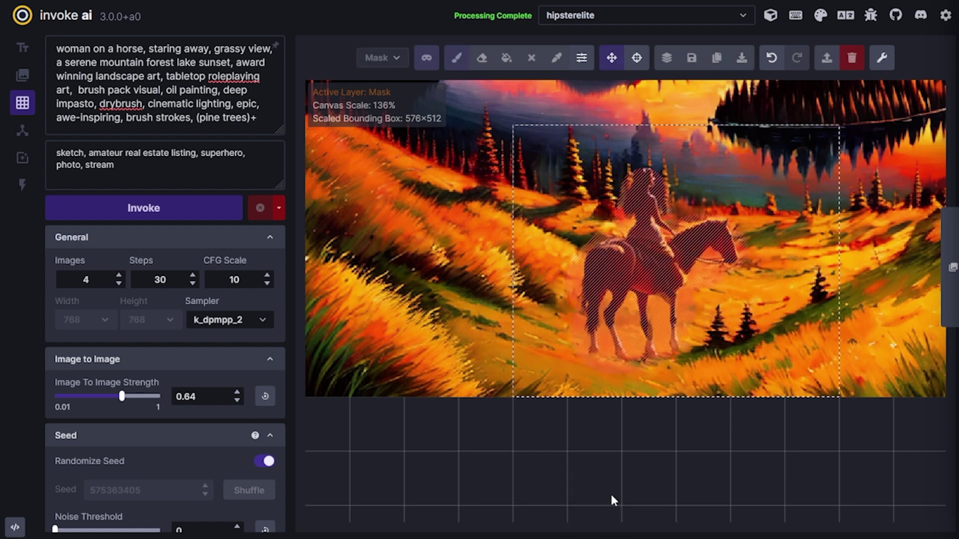
# Set the image-to-image strength to 0.54, regenerate the masked woman and horse, and accept a result
pyautogui.moveTo(109, 397); pyautogui.dragTo(111, 397)
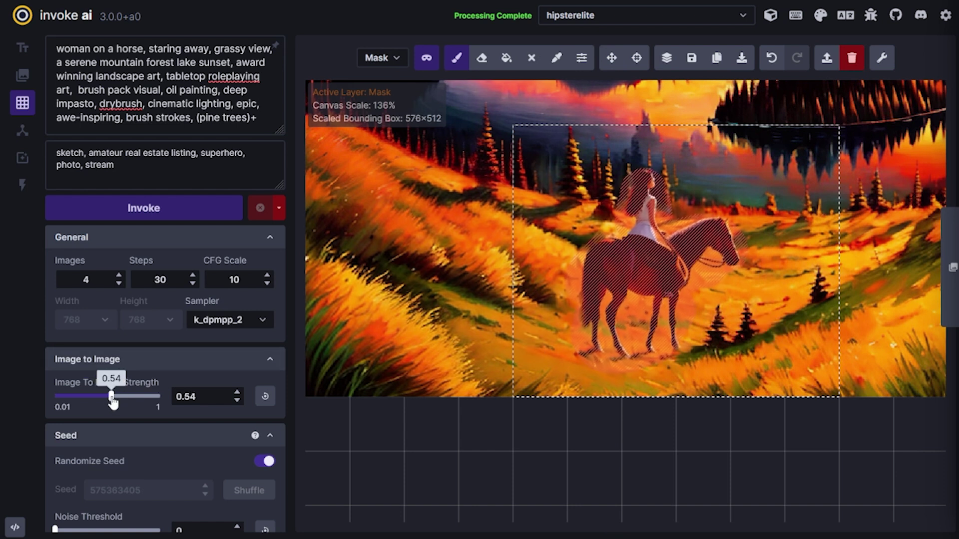
pyautogui.click(175, 217)
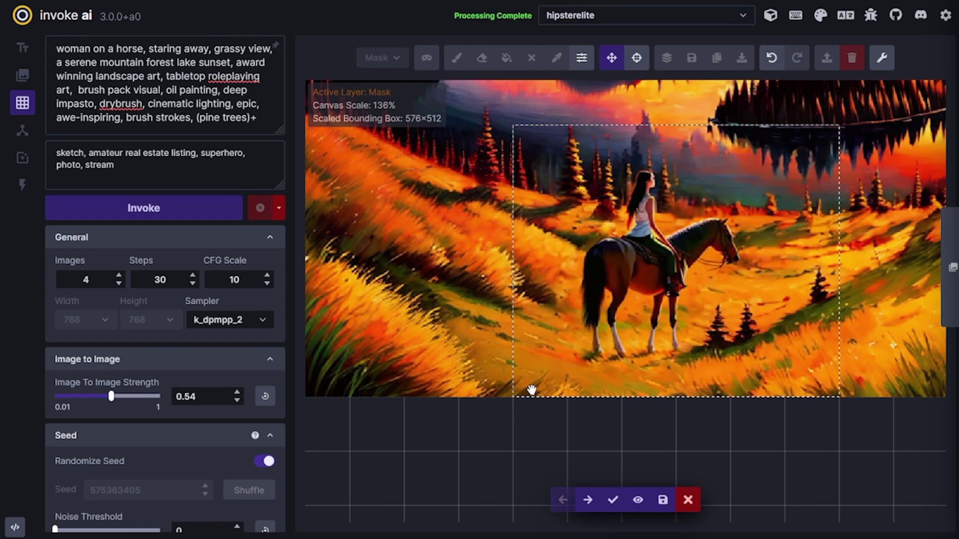
pyautogui.click(612, 500)
# Shift the bounding box toward the right side and paint out the small pine trees beside the horse in grass tones on the base layer
pyautogui.scroll(-3, 699, 399)
pyautogui.moveTo(774, 400); pyautogui.dragTo(717, 382)
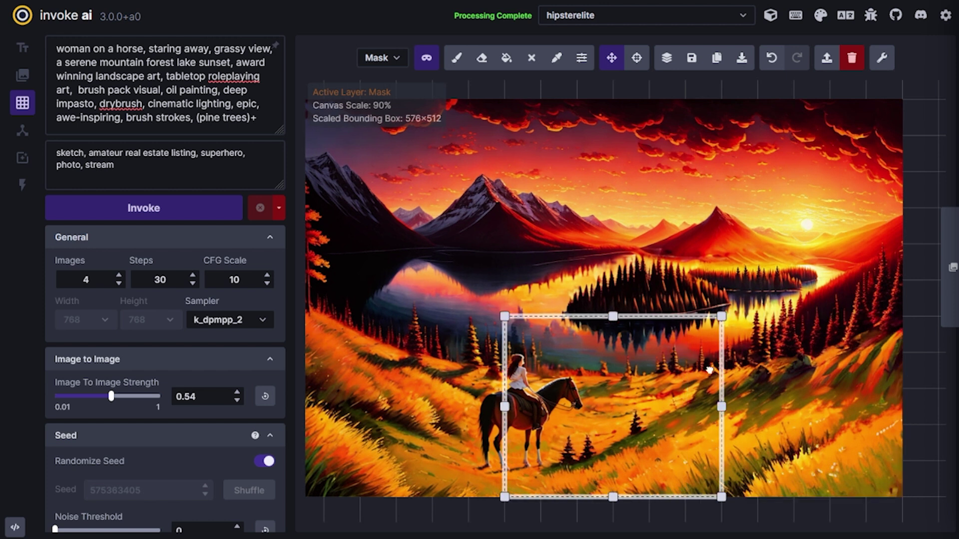
pyautogui.scroll(5, 712, 395)
pyautogui.scroll(3, 708, 406)
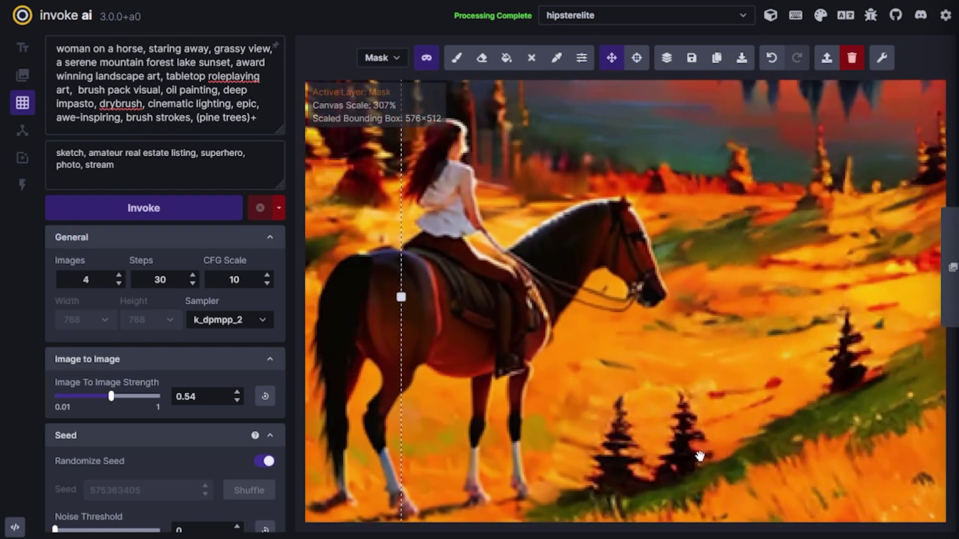
pyautogui.click(640, 423)
pyautogui.press('q')
pyautogui.moveTo(646, 443)
pyautogui.mouseDown()
pyautogui.moveTo(588, 445)
pyautogui.moveTo(752, 409)
pyautogui.moveTo(824, 370)
pyautogui.moveTo(623, 447)
pyautogui.moveTo(850, 329)
pyautogui.moveTo(713, 478)
pyautogui.mouseUp()
# Mask the painted-over grass in front of the horse, include it in the bounding box, and regenerate and accept it
pyautogui.press('r')
pyautogui.press('q')
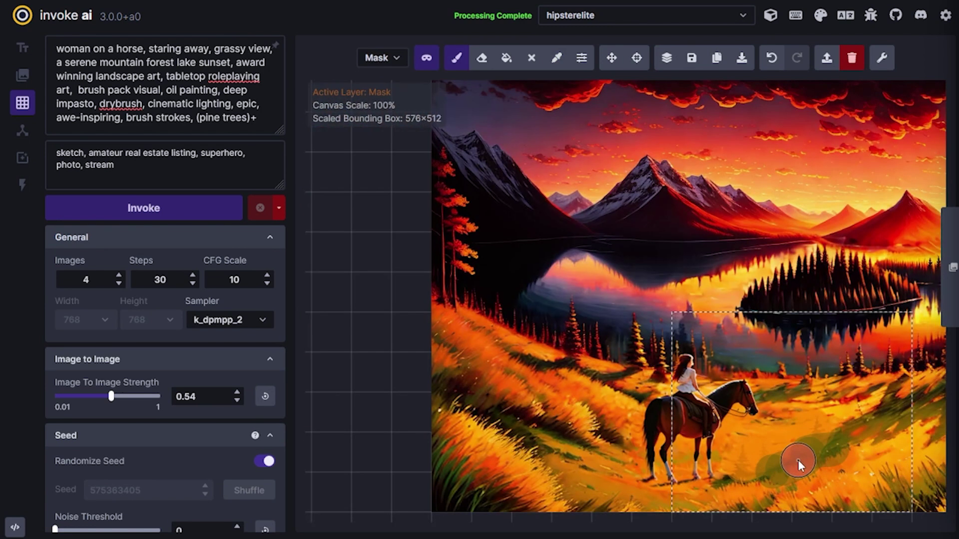
pyautogui.moveTo(831, 508); pyautogui.dragTo(751, 508)
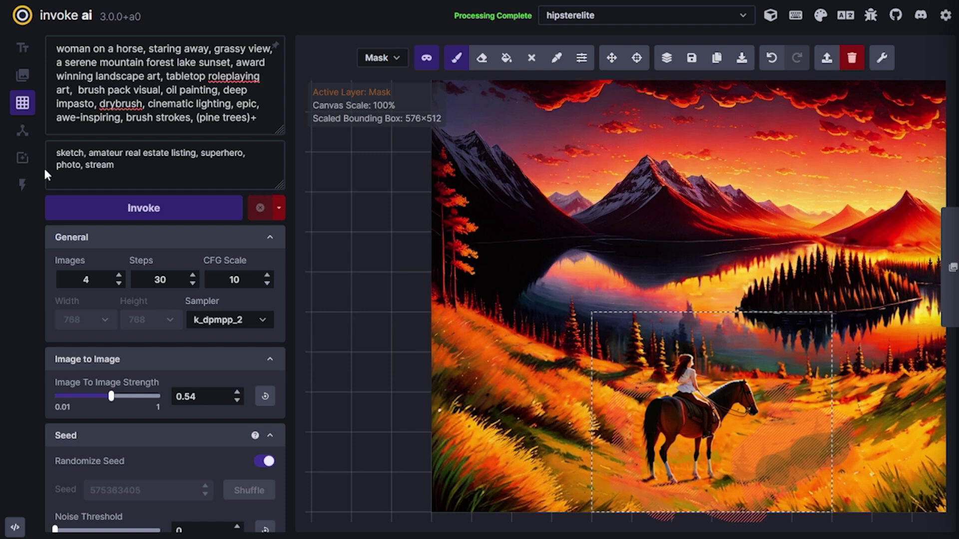
pyautogui.click(180, 213)
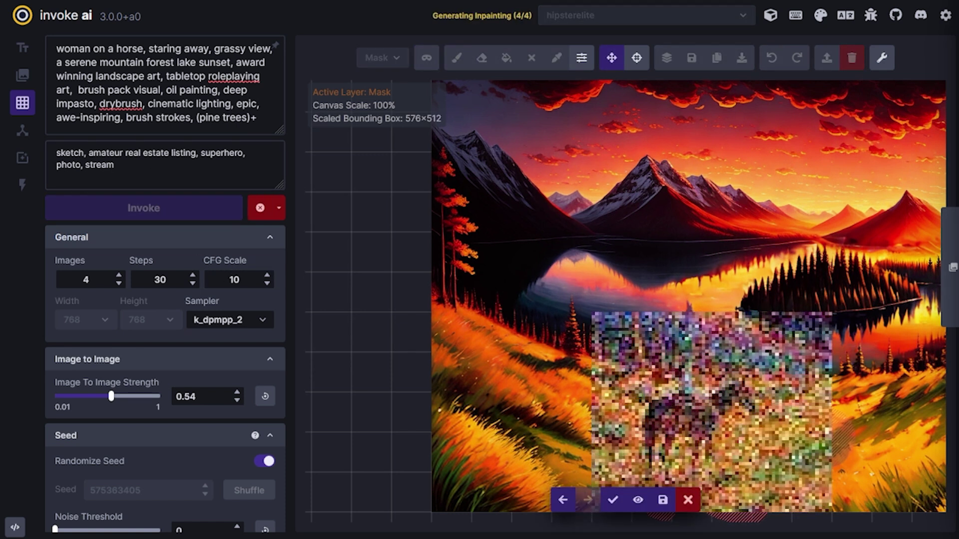
pyautogui.click(613, 500)
# Shift the bounding box slightly right, mask a small grass patch on the slope, and regenerate and accept it
pyautogui.moveTo(834, 465); pyautogui.dragTo(874, 465)
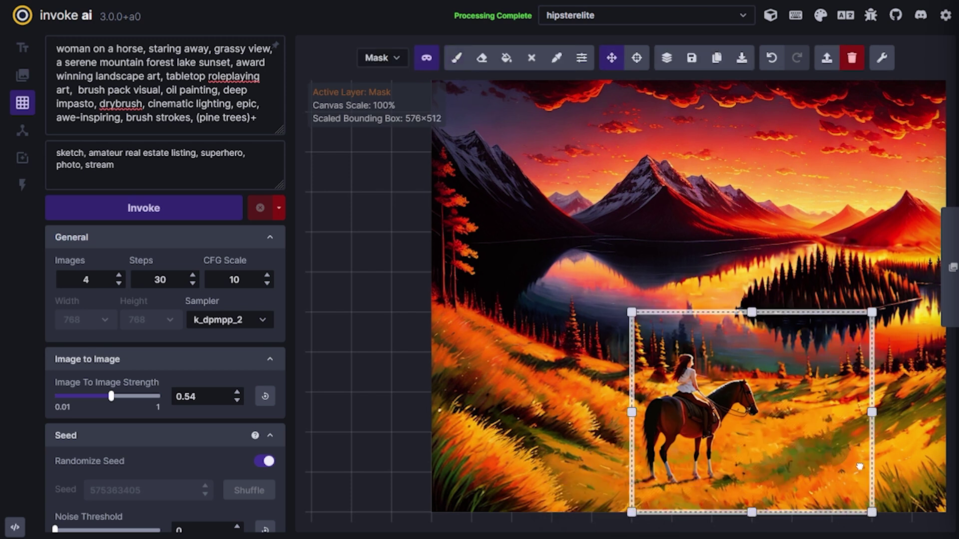
pyautogui.press('b')
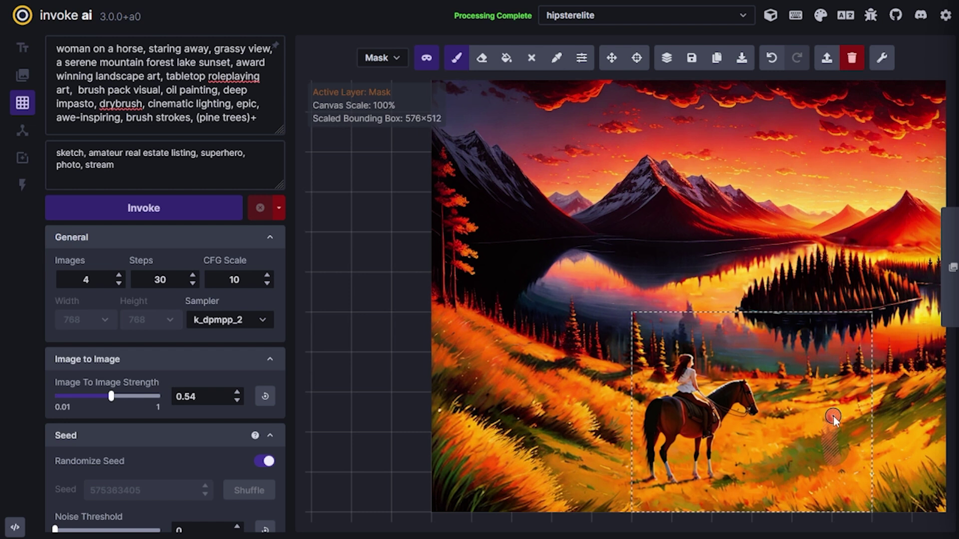
pyautogui.click(162, 209)
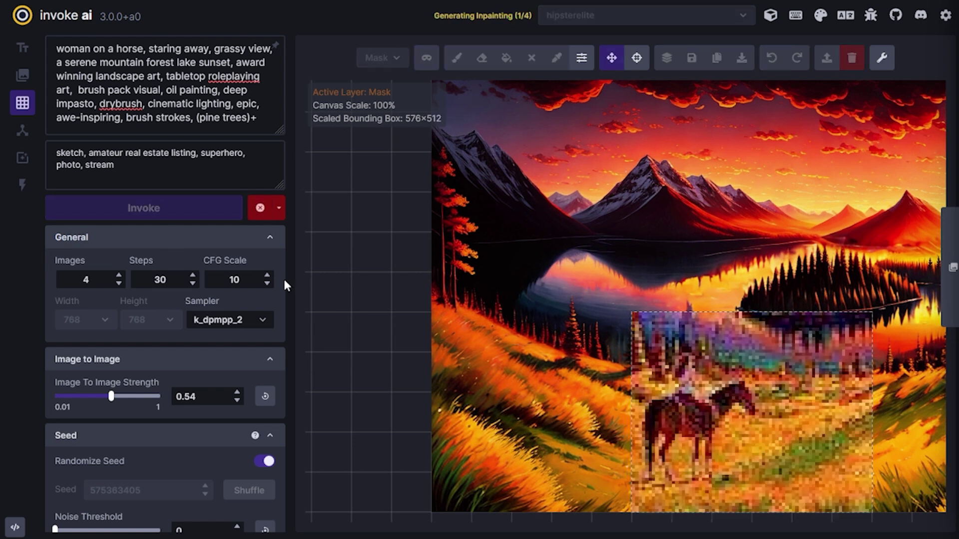
pyautogui.click(613, 500)
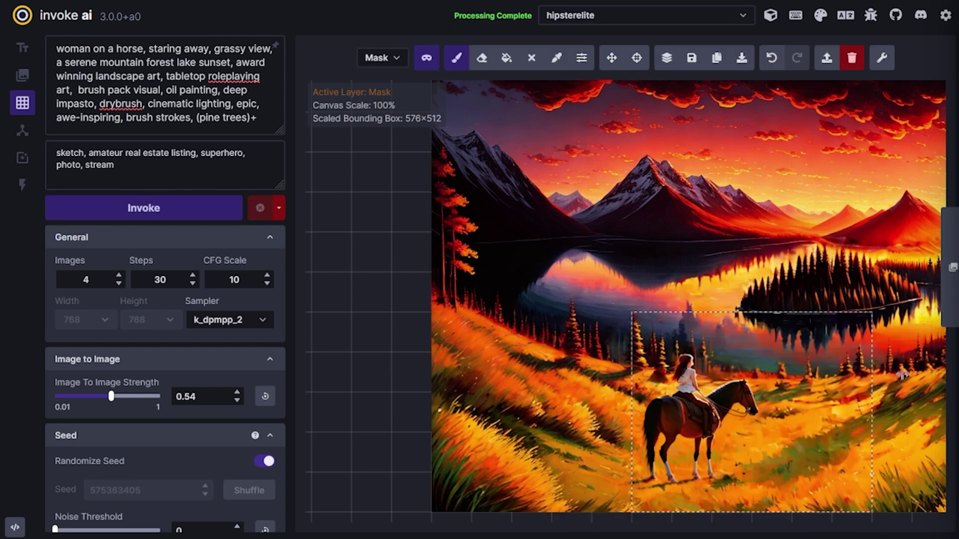
# Fit a 640×448 bounding box over the central mountain and reduce the prompt's opening to "a serene mountain lake sunset, award winning landscape art"
pyautogui.scroll(-2, 649, 325)
pyautogui.moveTo(712, 425); pyautogui.dragTo(865, 434)
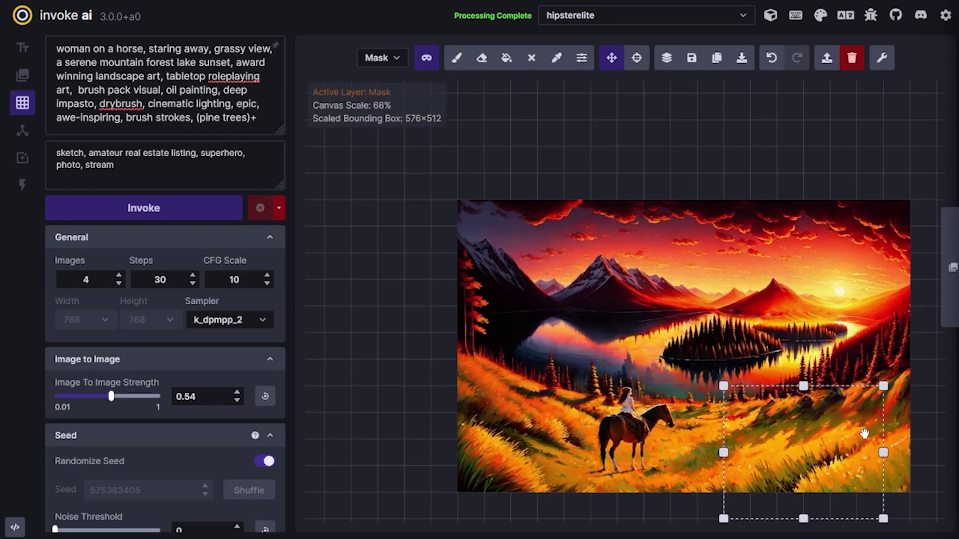
pyautogui.moveTo(863, 490); pyautogui.dragTo(634, 294)
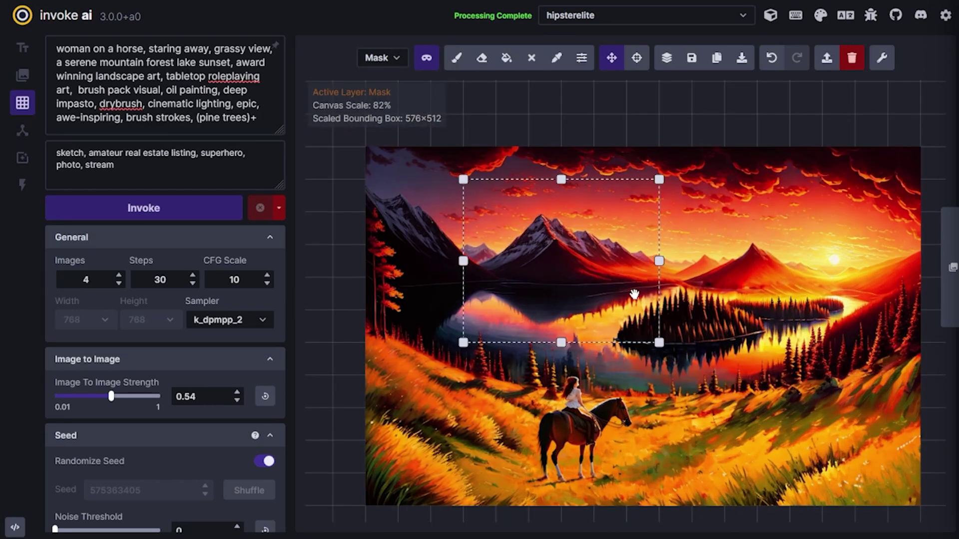
pyautogui.moveTo(669, 254); pyautogui.dragTo(565, 229)
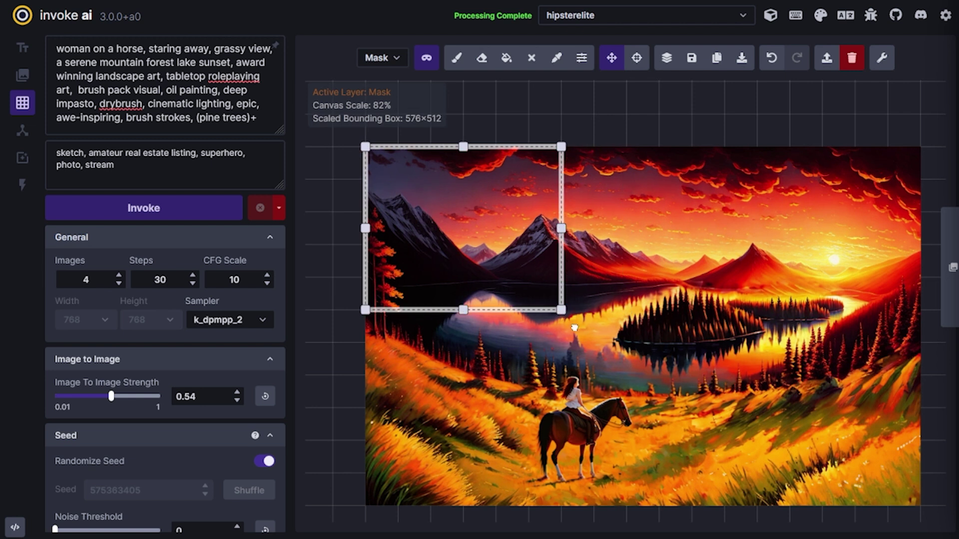
pyautogui.moveTo(563, 313); pyautogui.dragTo(362, 231)
pyautogui.moveTo(88, 55); pyautogui.dragTo(275, 52)
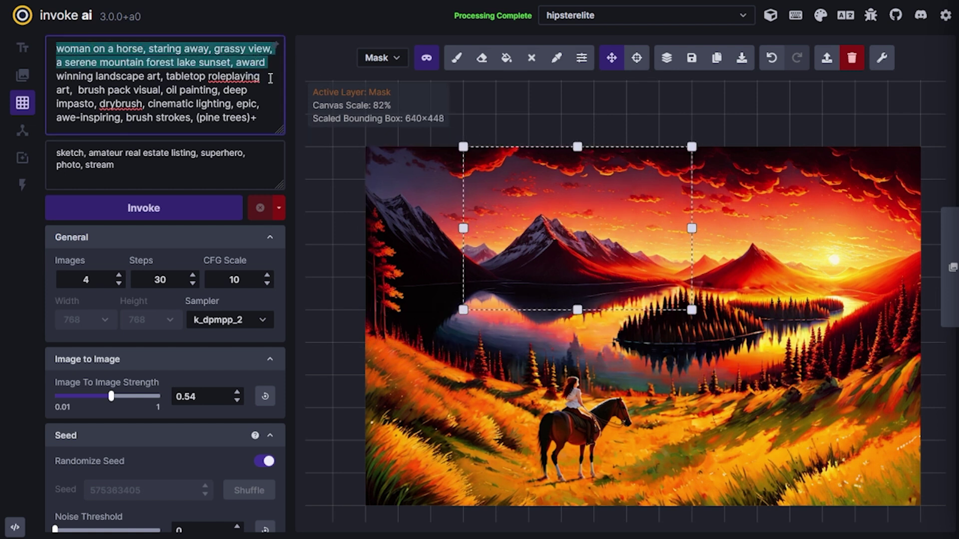
pyautogui.press('BackSpace')
# Mask the central mountain and its shoreline reflection, moving the bounding box down to take in more of the lake
pyautogui.click(456, 57)
pyautogui.moveTo(499, 273)
pyautogui.mouseDown()
pyautogui.moveTo(544, 240)
pyautogui.moveTo(631, 263)
pyautogui.moveTo(553, 261)
pyautogui.moveTo(659, 255)
pyautogui.mouseUp()
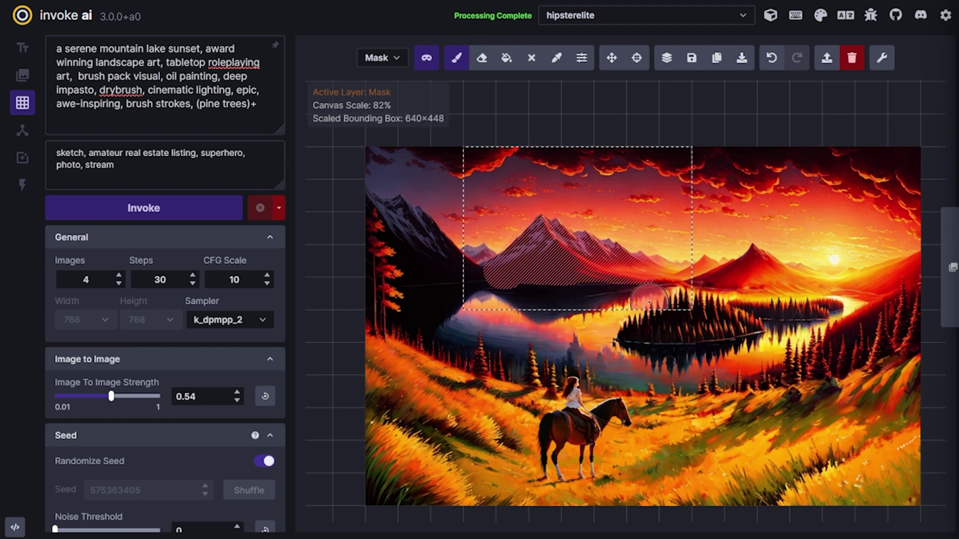
pyautogui.press('v')
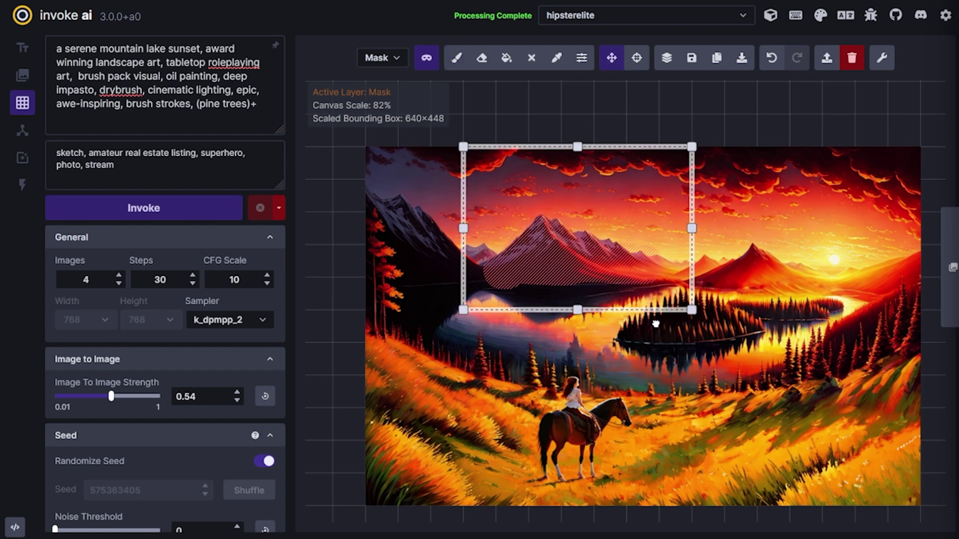
pyautogui.moveTo(649, 310); pyautogui.dragTo(659, 359)
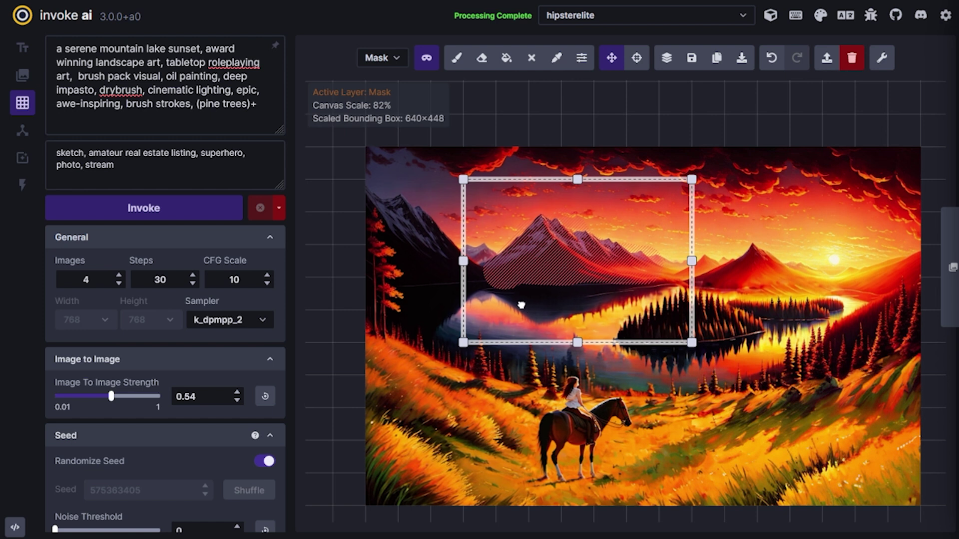
pyautogui.press('b')
pyautogui.moveTo(521, 303)
pyautogui.mouseDown()
pyautogui.moveTo(512, 256)
pyautogui.moveTo(505, 283)
pyautogui.moveTo(505, 276)
pyautogui.moveTo(538, 307)
pyautogui.moveTo(587, 280)
pyautogui.moveTo(499, 268)
pyautogui.moveTo(561, 303)
pyautogui.moveTo(647, 280)
pyautogui.moveTo(574, 299)
pyautogui.mouseUp()
# Generate variations of the masked mountain and reflection, accept one of the middle results, and clear the mask
pyautogui.click(667, 57)
pyautogui.hotkey('ctrl', 'Return')
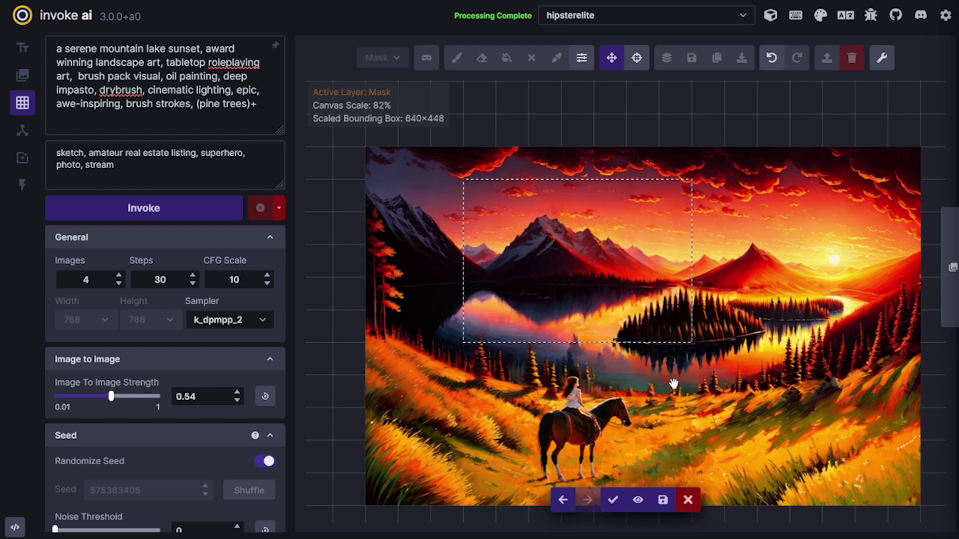
pyautogui.press('Right')
pyautogui.press('Right')
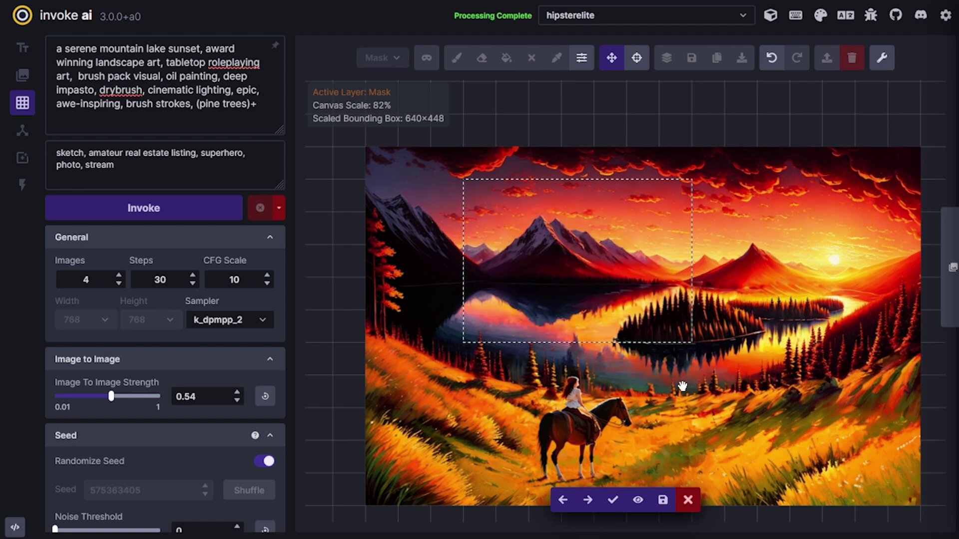
pyautogui.click(615, 496)
pyautogui.hotkey('shift', 'c')
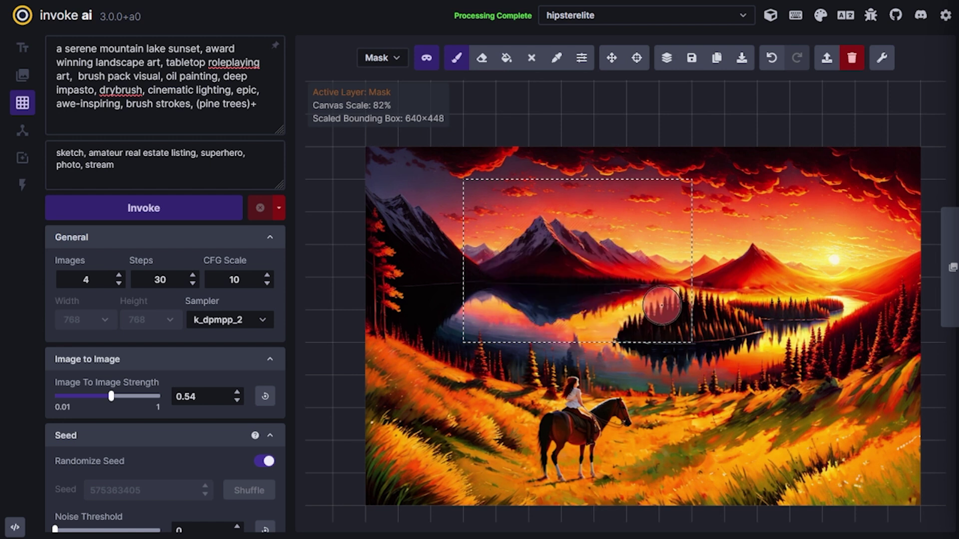
# Touch up and mask the lake reflection between the central mountain and the pine island, then regenerate it and accept a result
pyautogui.scroll(5, 643, 292)
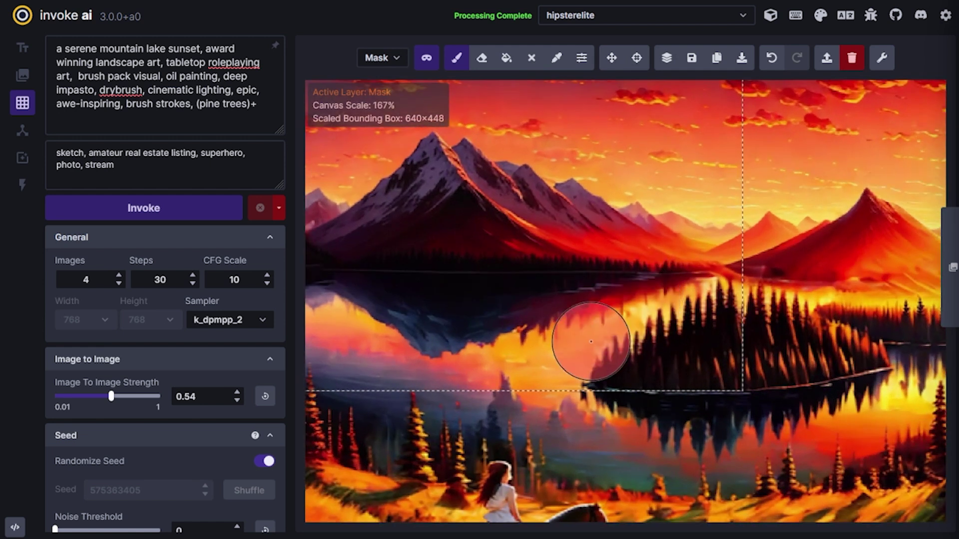
pyautogui.press('q')
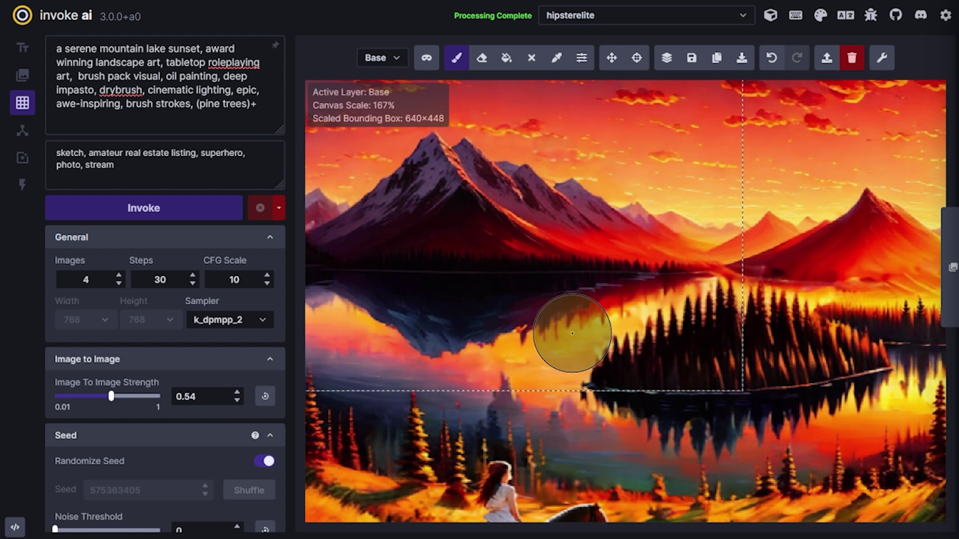
pyautogui.scroll(3, 562, 340)
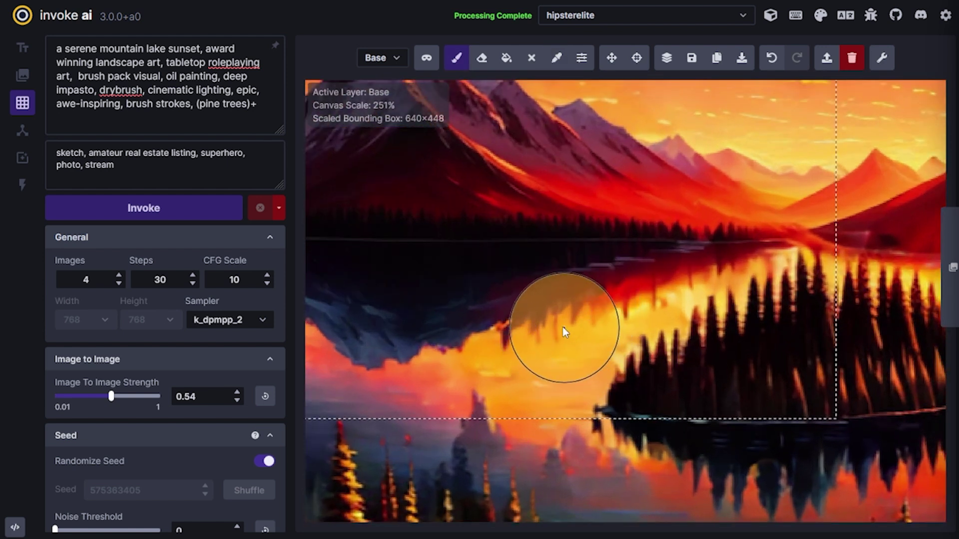
pyautogui.press('[')
pyautogui.press('[')
pyautogui.press('[')
pyautogui.press('[')
pyautogui.press('[')
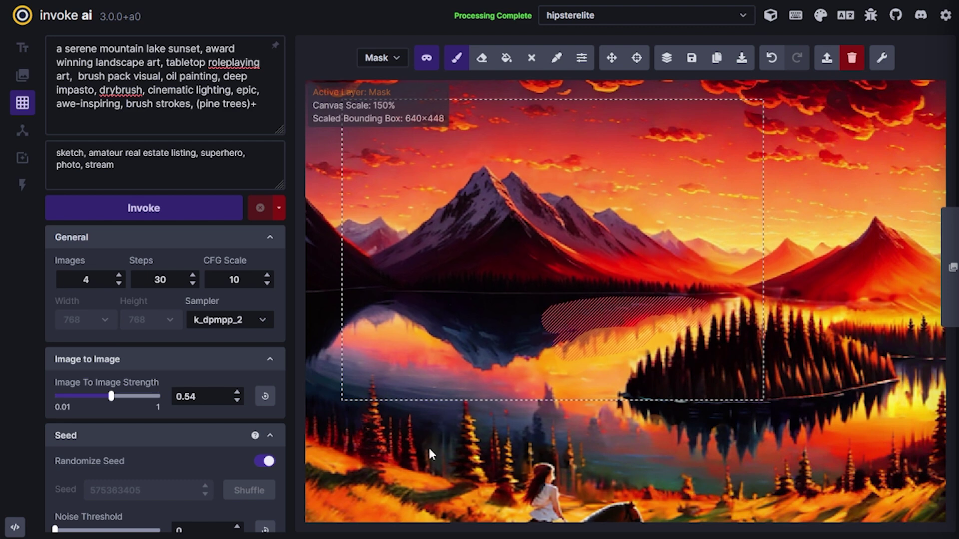
pyautogui.click(144, 208)
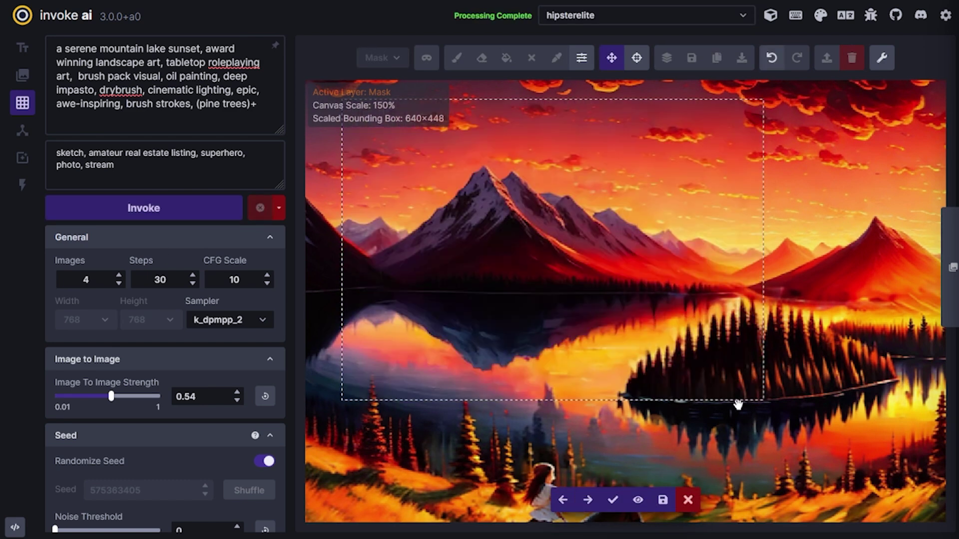
pyautogui.click(619, 494)
# Move the bounding box over the red mountain near the sun and mask that mountain
pyautogui.scroll(-5, 737, 400)
pyautogui.moveTo(736, 397); pyautogui.dragTo(882, 396)
pyautogui.click(457, 57)
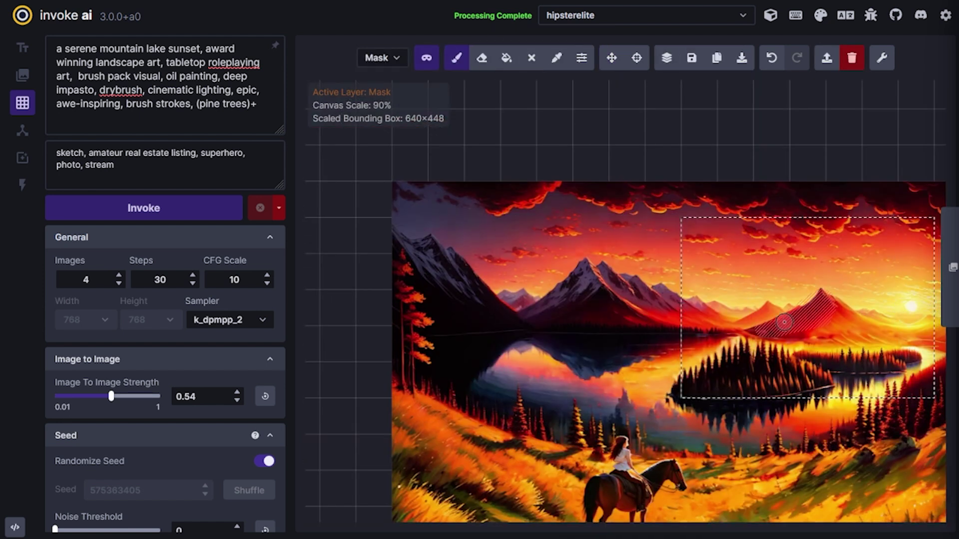
# Generate variations of the masked mountain near the sun and accept the last one
pyautogui.hotkey('ctrl', 'Return')
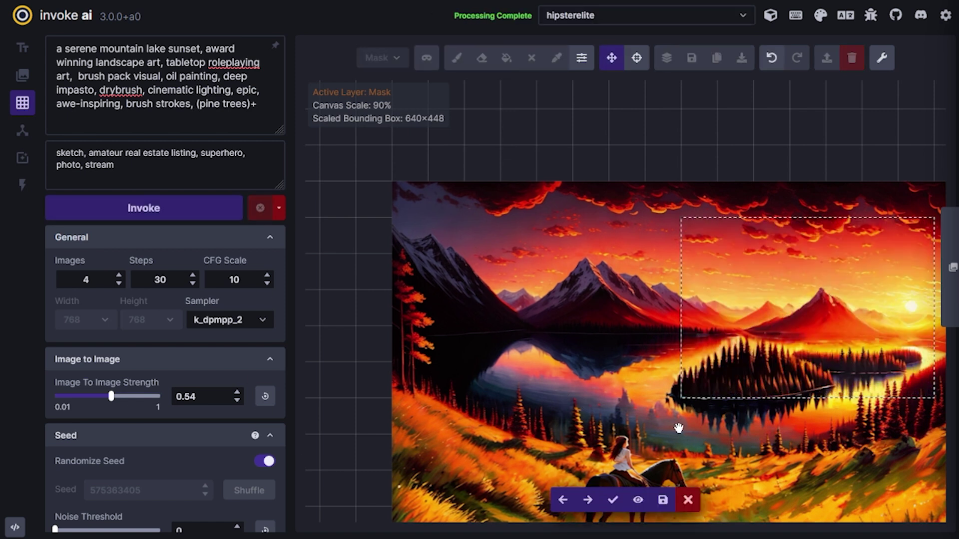
pyautogui.press('Right')
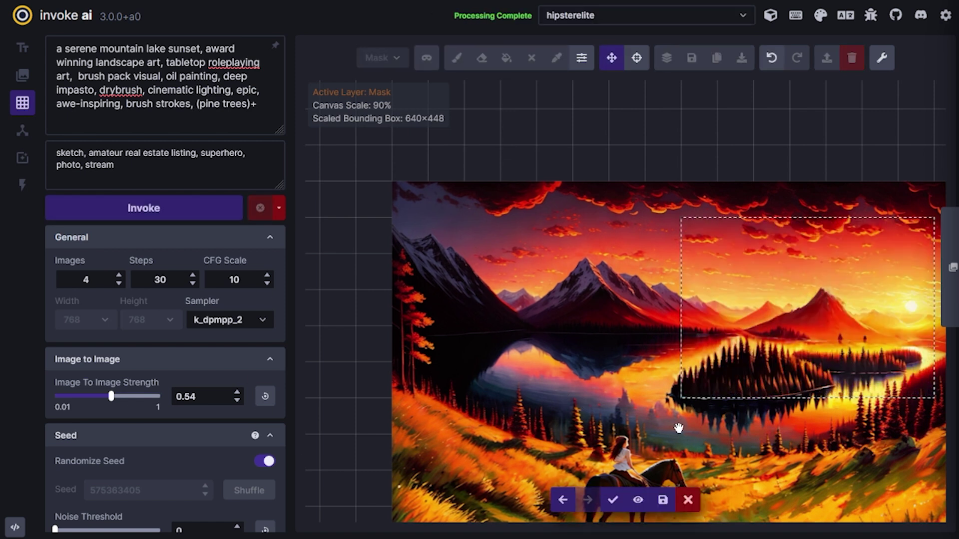
pyautogui.click(611, 504)
pyautogui.scroll(10, 815, 327)
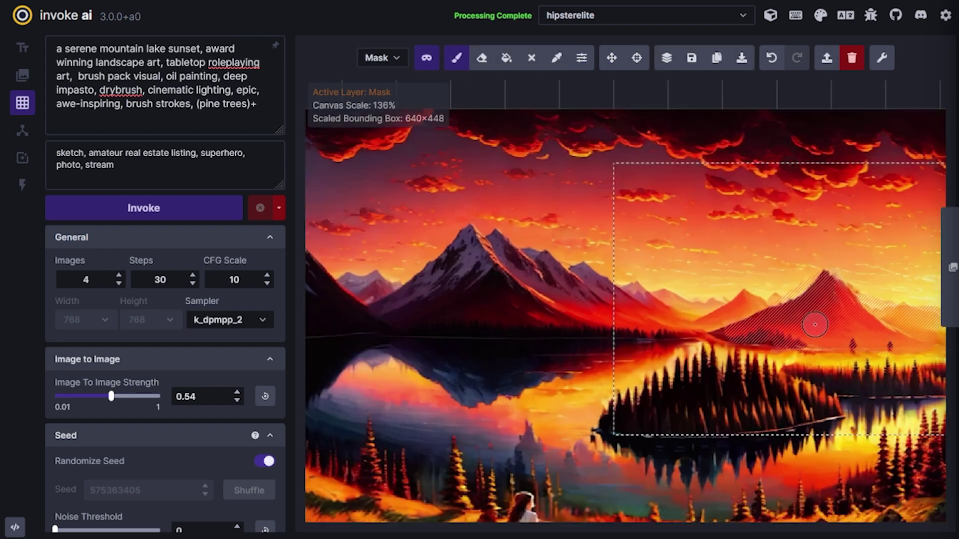
# Sample the dark shoreline colour and paint dark tree shapes on the base layer along the foot of the red mountain near the sun
pyautogui.scroll(-3, 815, 327)
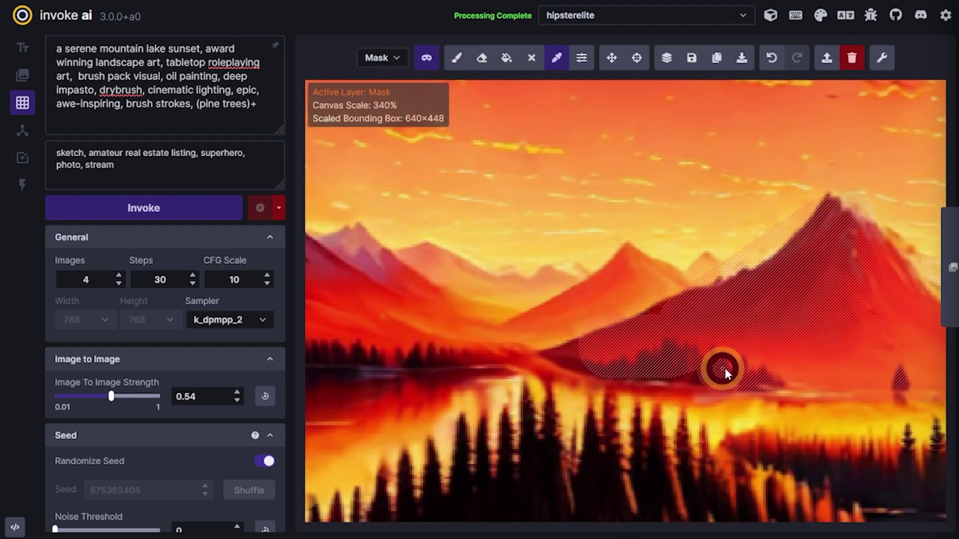
pyautogui.press('q')
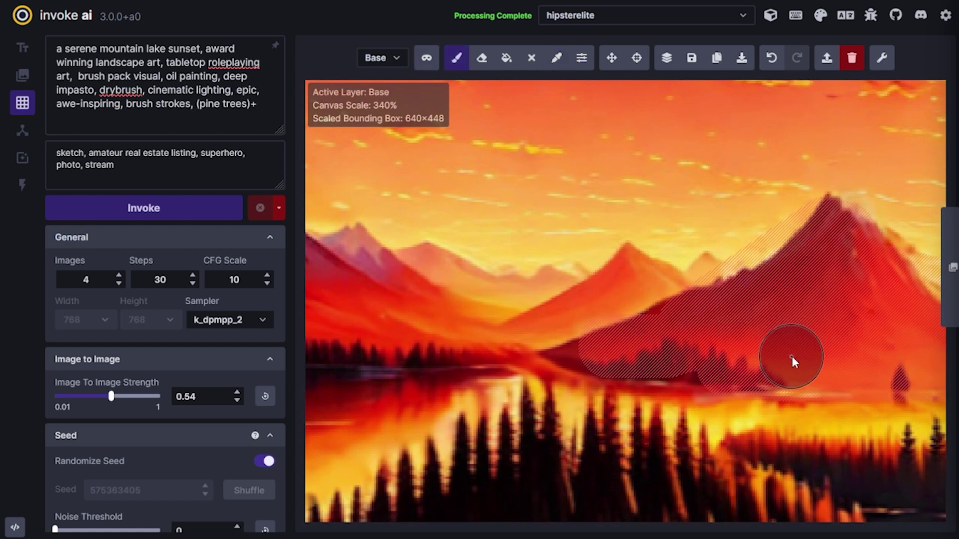
pyautogui.press('[')
pyautogui.press('[')
pyautogui.press('[')
pyautogui.press('[')
pyautogui.press('[')
pyautogui.moveTo(808, 346)
pyautogui.mouseDown()
pyautogui.moveTo(801, 390)
pyautogui.moveTo(817, 379)
pyautogui.moveTo(936, 380)
pyautogui.moveTo(662, 372)
pyautogui.moveTo(779, 370)
pyautogui.mouseUp()
pyautogui.press('space')
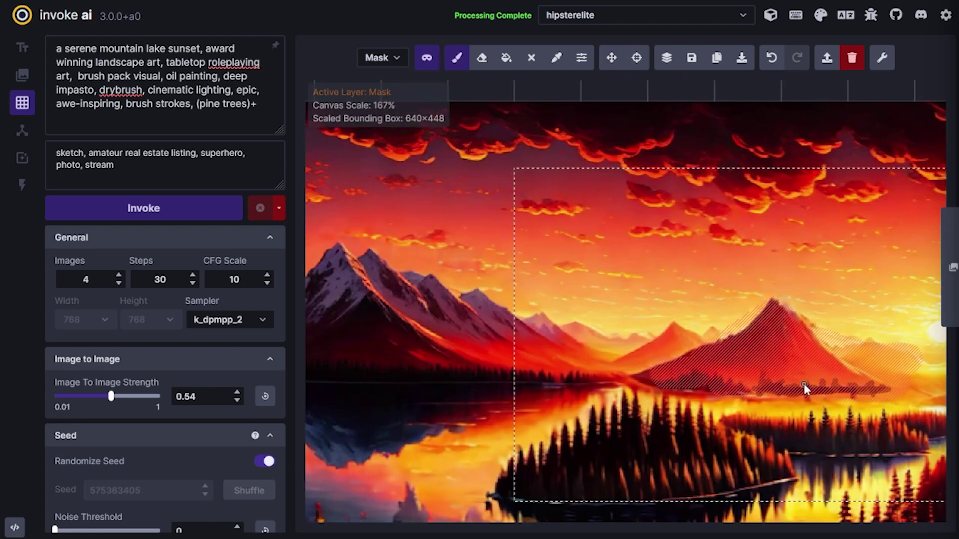
pyautogui.press('q')
# Generate variations of the masked mountain with its painted shoreline, compare them and accept one of the middle results
pyautogui.scroll(-5, 877, 400)
pyautogui.click(150, 208)
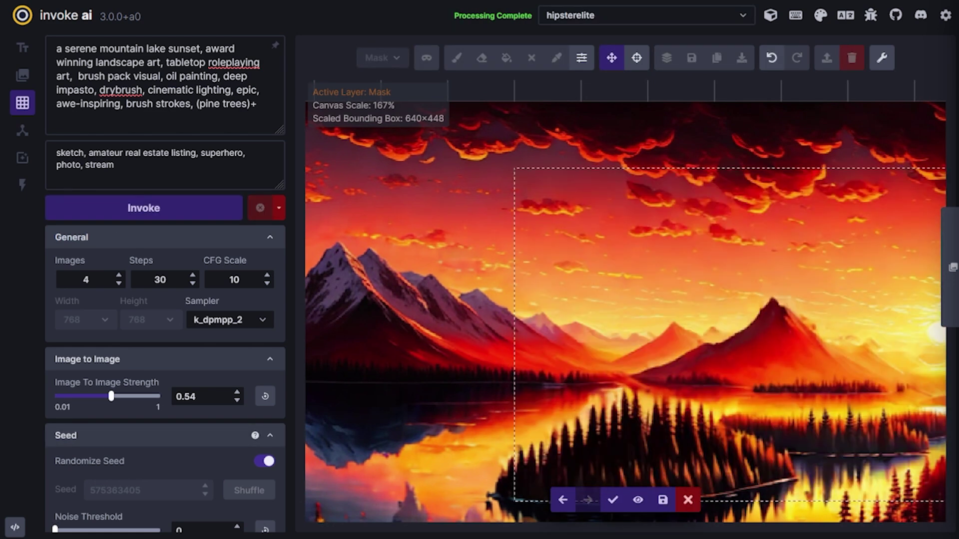
pyautogui.click(563, 500)
pyautogui.click(563, 501)
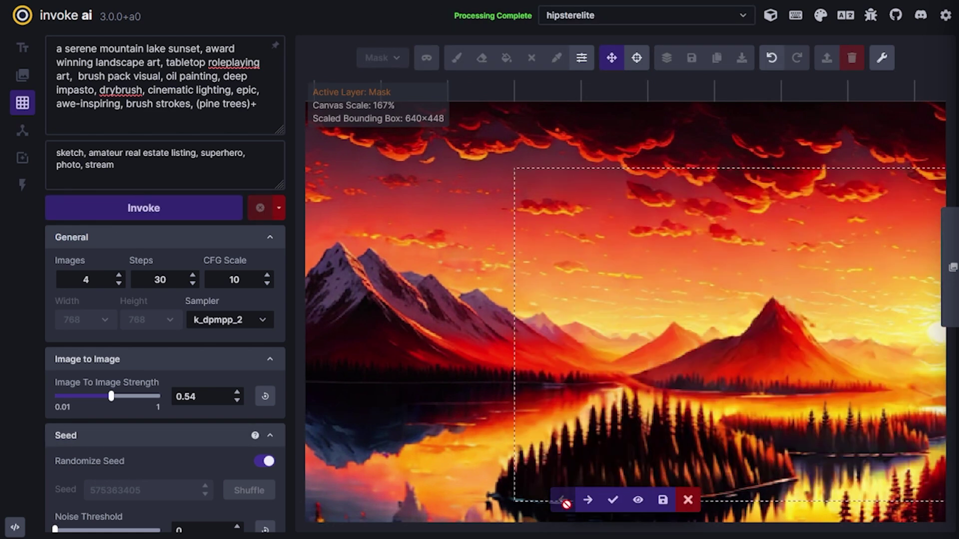
pyautogui.click(586, 501)
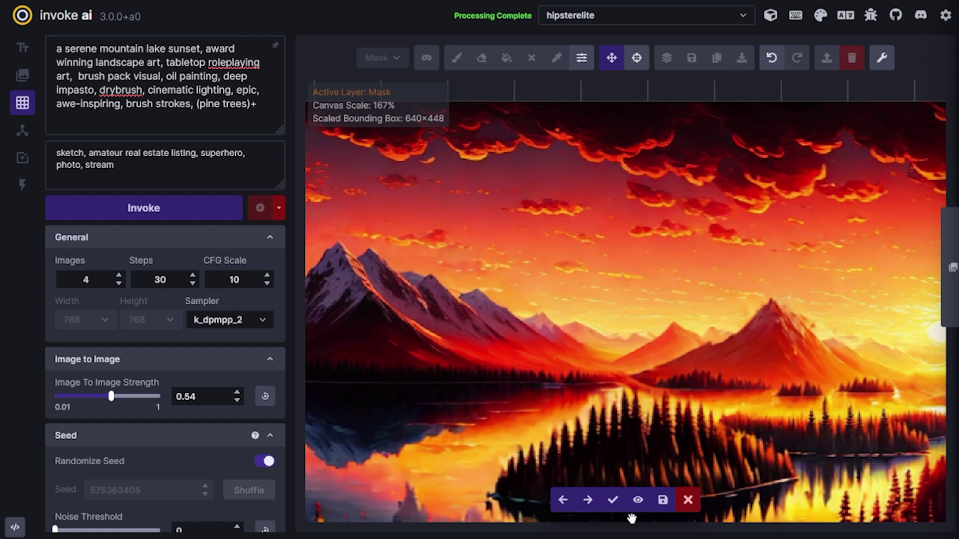
pyautogui.click(612, 500)
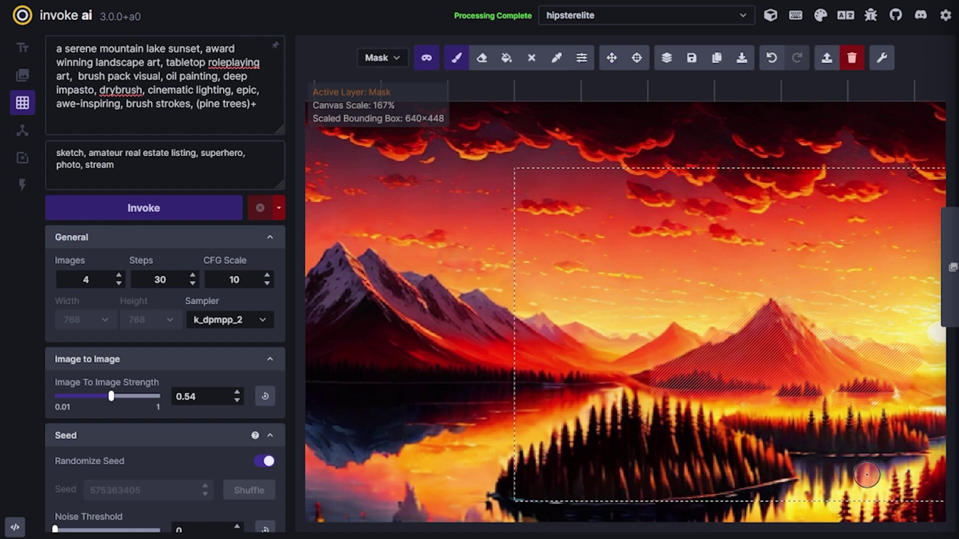
# Resize the bounding box to 832×320 and align it with the upper-right corner of the painting, over the clouds and mountains
pyautogui.scroll(-5, 787, 483)
pyautogui.scroll(-2, 803, 425)
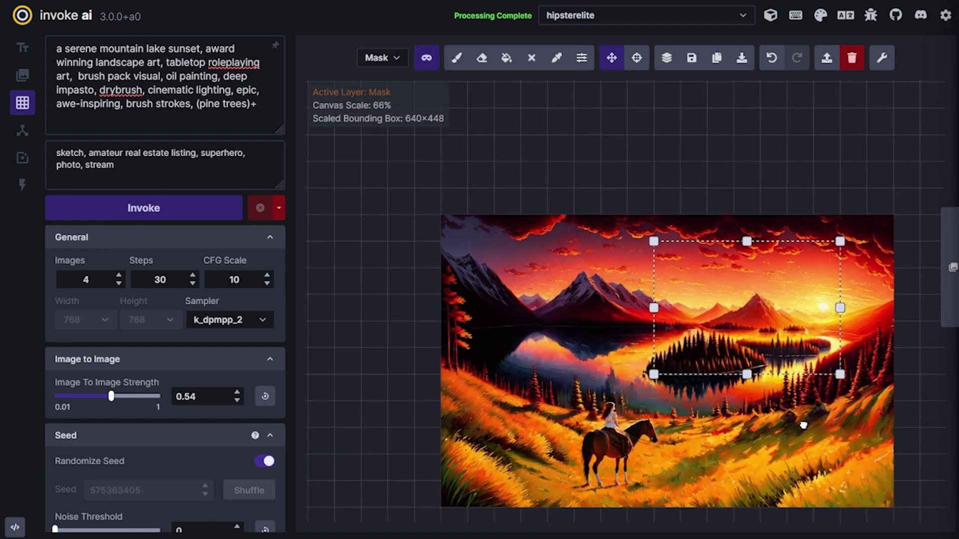
pyautogui.moveTo(809, 376); pyautogui.dragTo(860, 346)
pyautogui.moveTo(707, 348); pyautogui.dragTo(598, 382)
pyautogui.moveTo(532, 352); pyautogui.dragTo(582, 351)
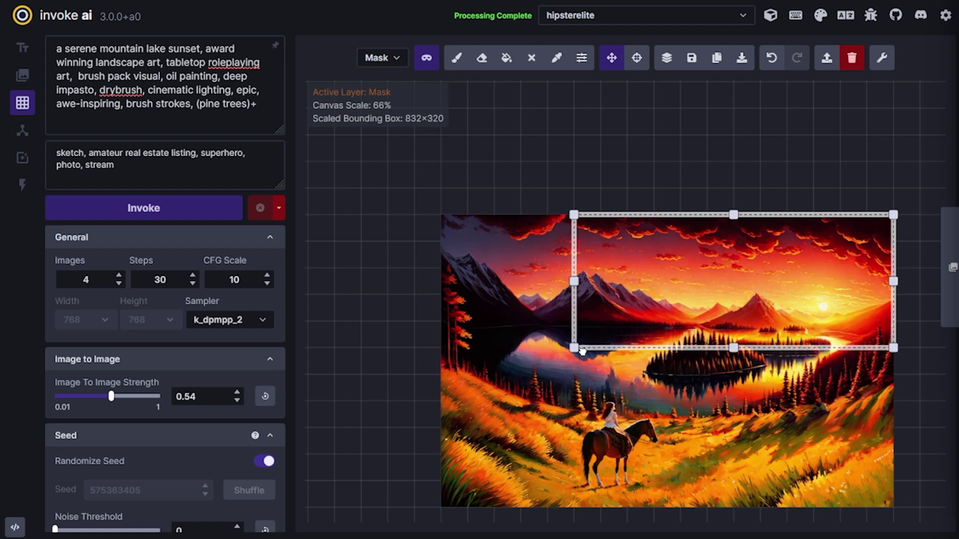
# Add "soft clouds, billowy," at the beginning of the prompt
pyautogui.scroll(1, 594, 235)
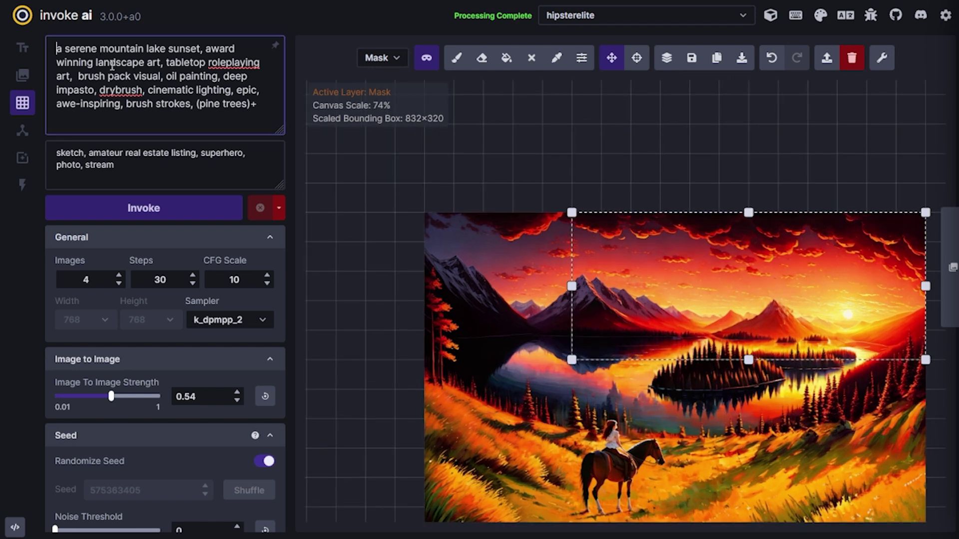
pyautogui.write('clouds')
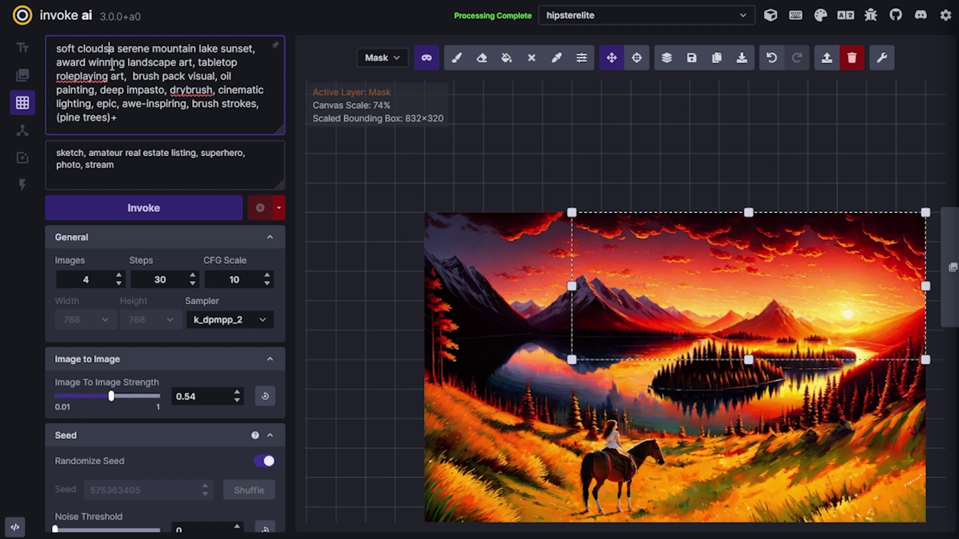
pyautogui.write(', ')
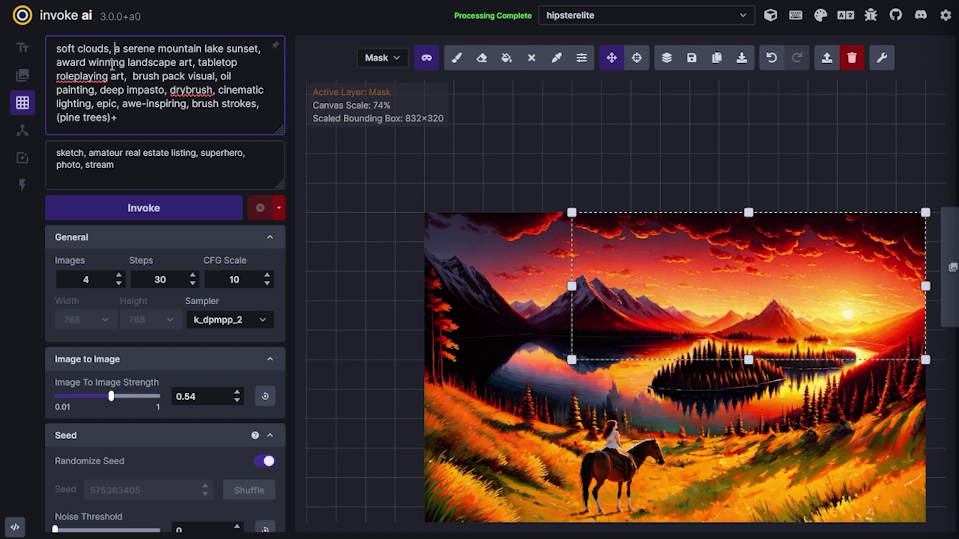
pyautogui.write('billowy')
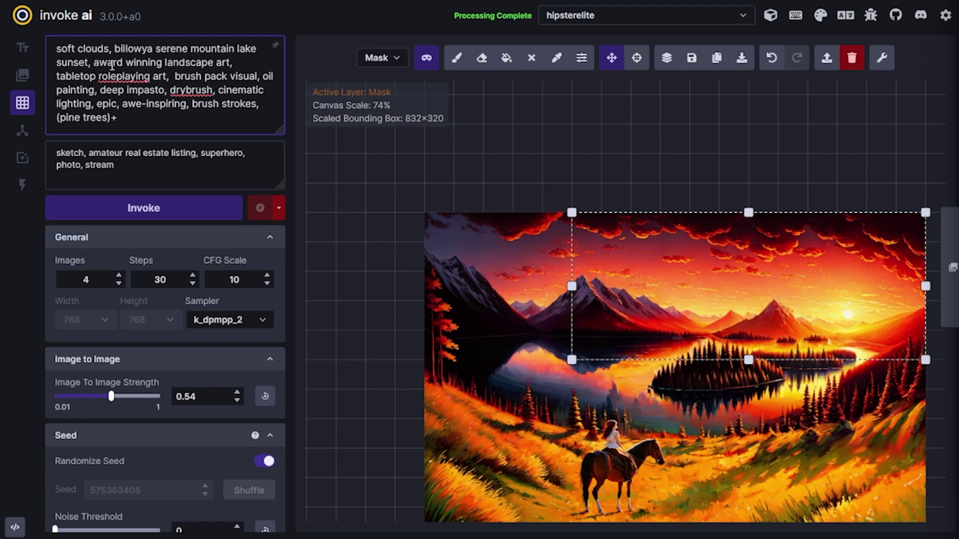
pyautogui.write(',')
# Mask the upper-right clouds, generate variations and accept the first result
pyautogui.click(456, 58)
pyautogui.moveTo(631, 237)
pyautogui.mouseDown()
pyautogui.moveTo(910, 250)
pyautogui.moveTo(779, 257)
pyautogui.mouseUp()
pyautogui.click(186, 213)
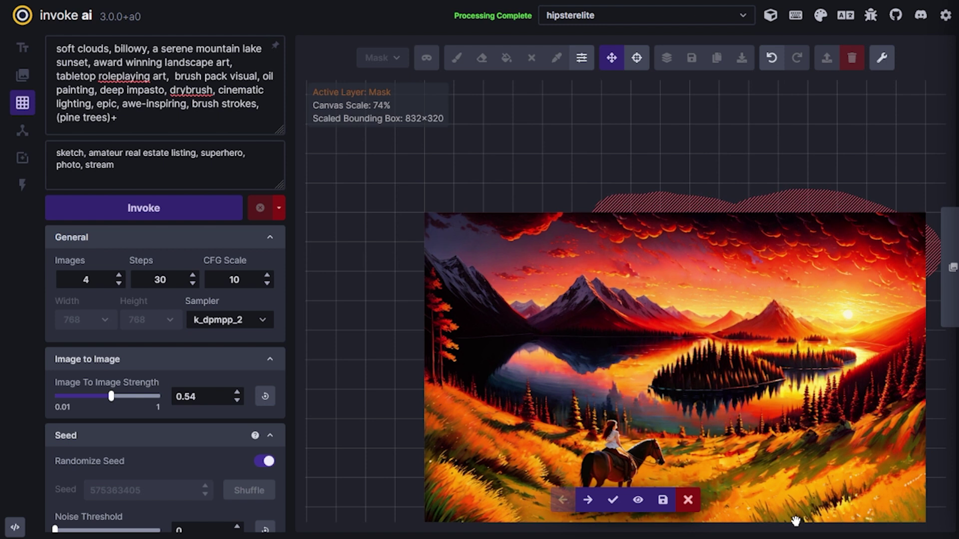
pyautogui.click(613, 499)
# Remove "a serene mountain lake sunset," from the prompt, regenerate the masked clouds and accept the last result
pyautogui.moveTo(154, 48)
pyautogui.mouseDown()
pyautogui.moveTo(172, 62)
pyautogui.moveTo(93, 62)
pyautogui.mouseUp()
pyautogui.press('BackSpace')
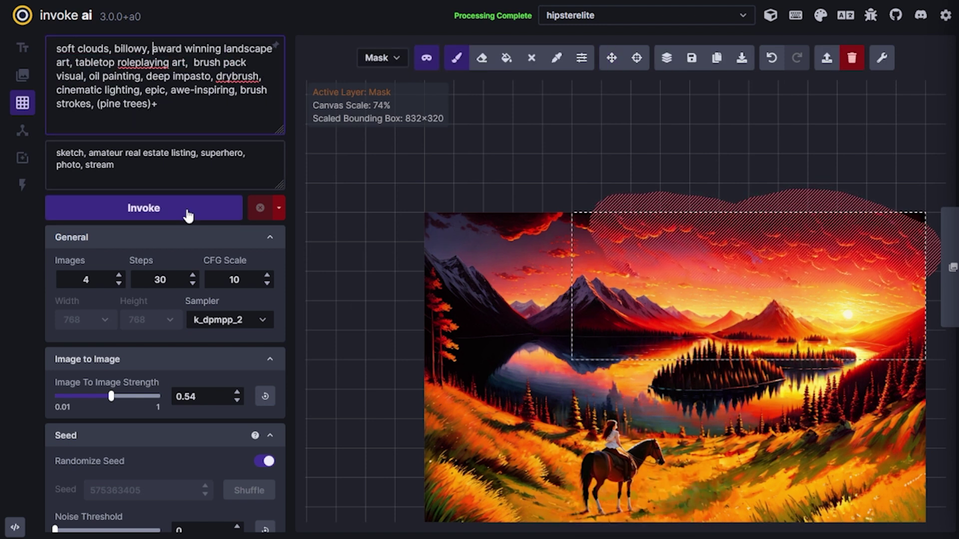
pyautogui.click(187, 212)
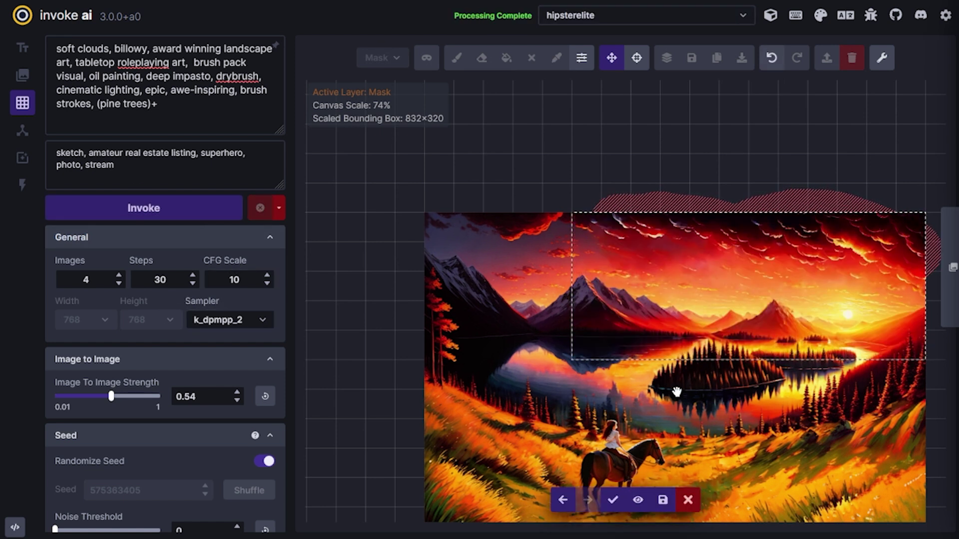
pyautogui.click(613, 500)
# Remove "deep impasto, drybrush," from the prompt and insert "soft" before "oil painting"
pyautogui.click(193, 80)
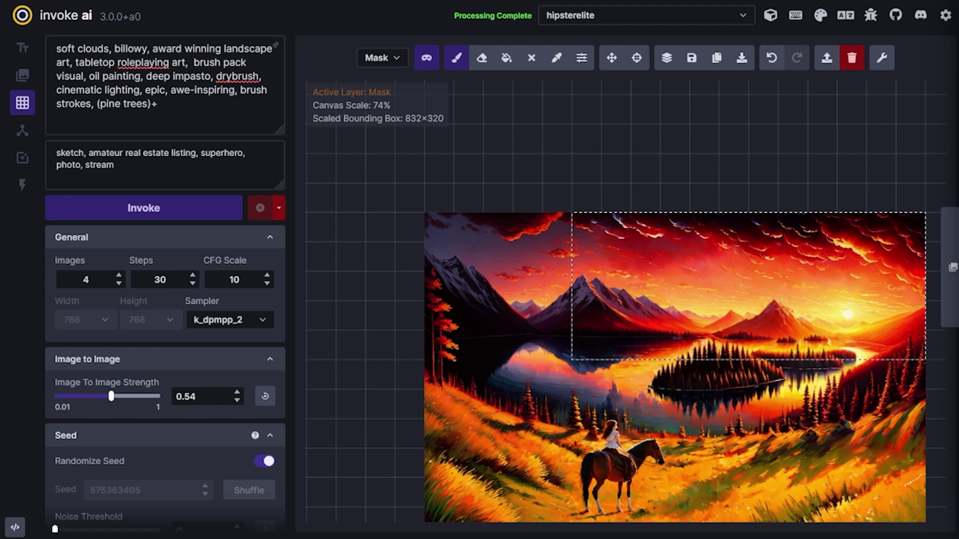
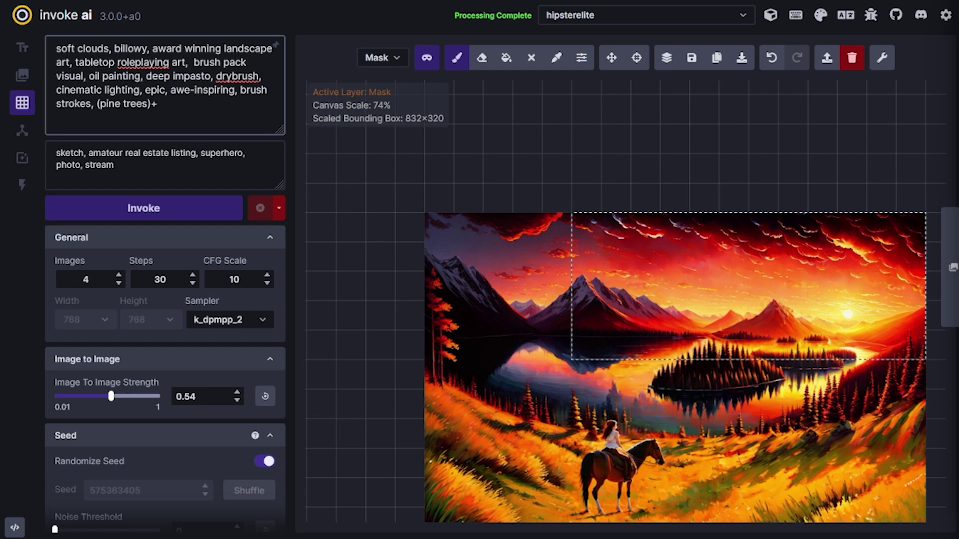
pyautogui.moveTo(195, 74); pyautogui.dragTo(261, 71)
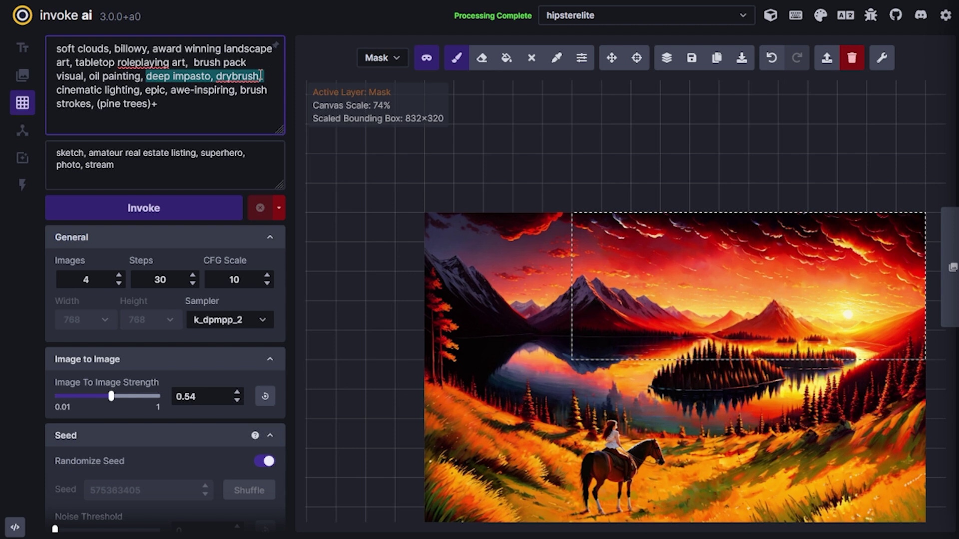
pyautogui.press('BackSpace')
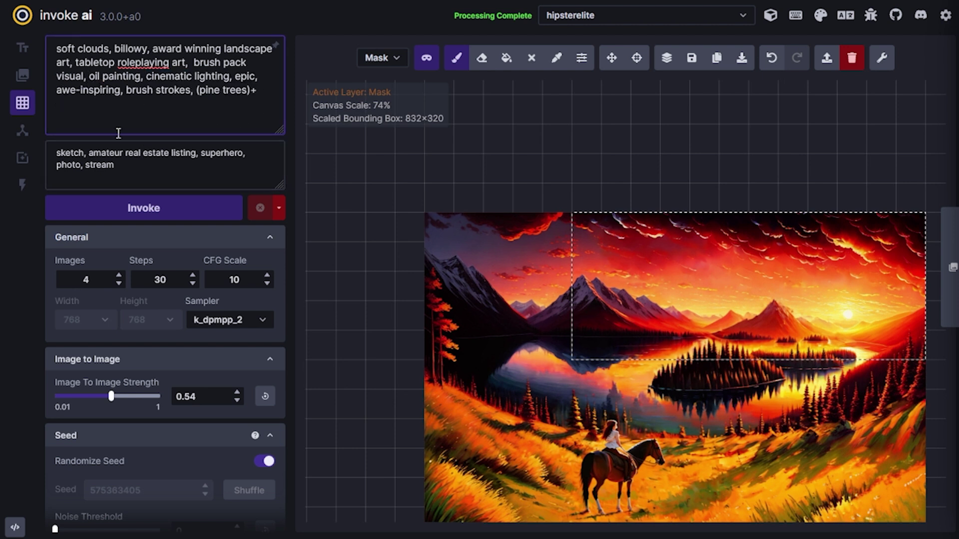
pyautogui.write('soft')
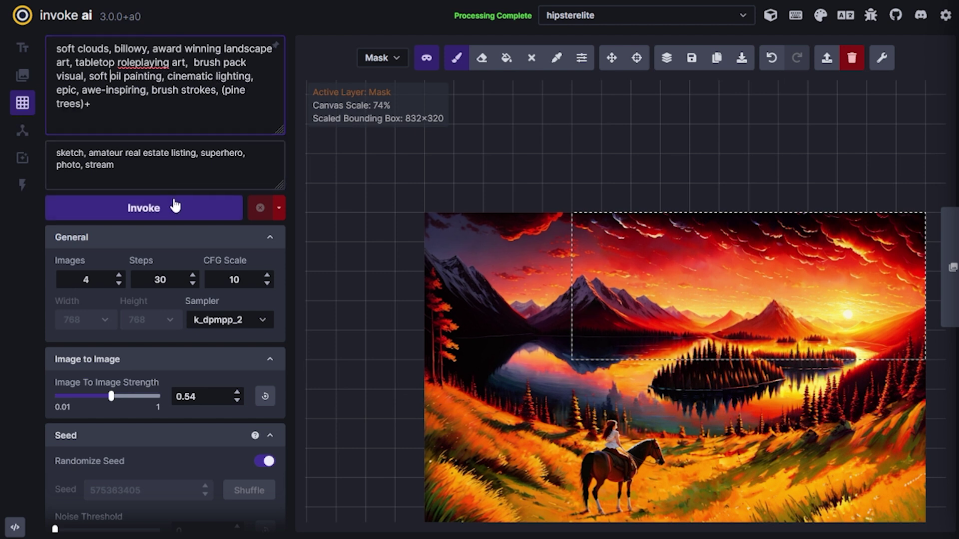
# Mask the upper-right clouds again, generate variations with the softened prompt and accept one of the middle results
pyautogui.moveTo(629, 240)
pyautogui.mouseDown()
pyautogui.moveTo(865, 239)
pyautogui.moveTo(914, 266)
pyautogui.moveTo(880, 255)
pyautogui.moveTo(717, 263)
pyautogui.moveTo(620, 226)
pyautogui.moveTo(620, 205)
pyautogui.mouseUp()
pyautogui.click(146, 210)
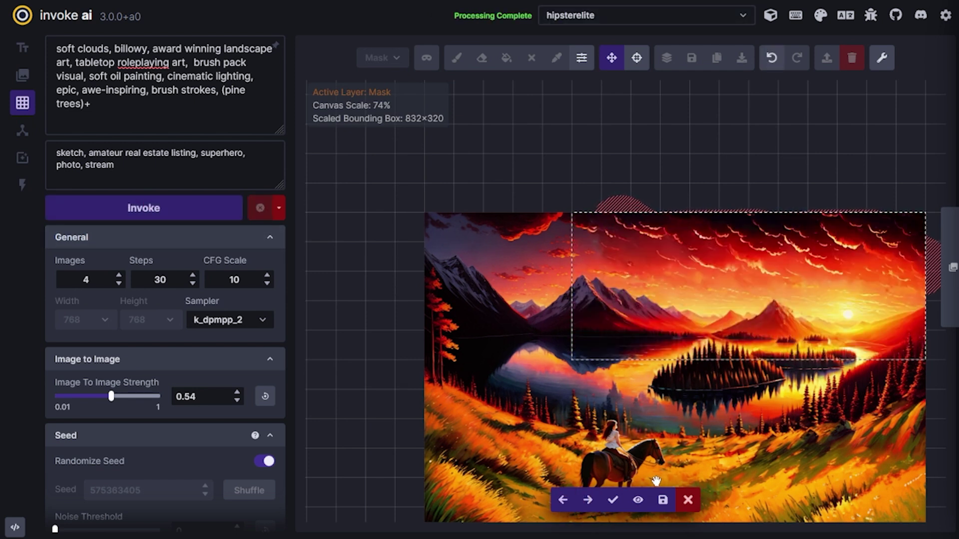
pyautogui.press('Return')
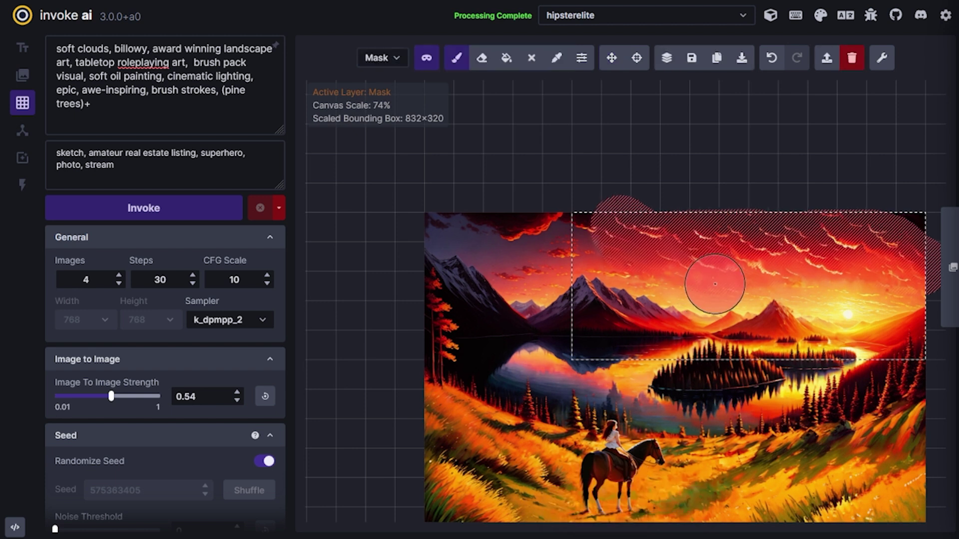
# Paint a translucent orange wash over the masked clouds on the base layer, regenerate them and accept the first result
pyautogui.press('q')
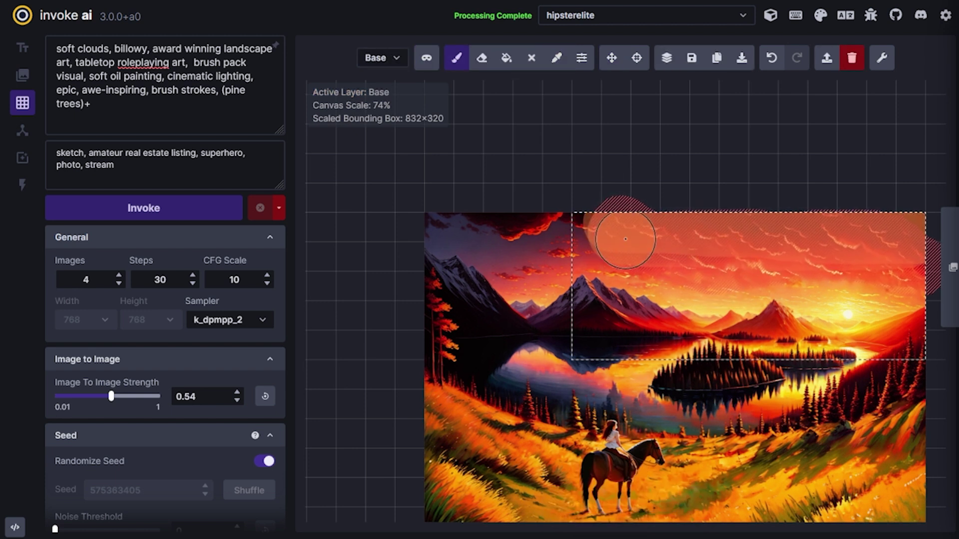
pyautogui.press('q')
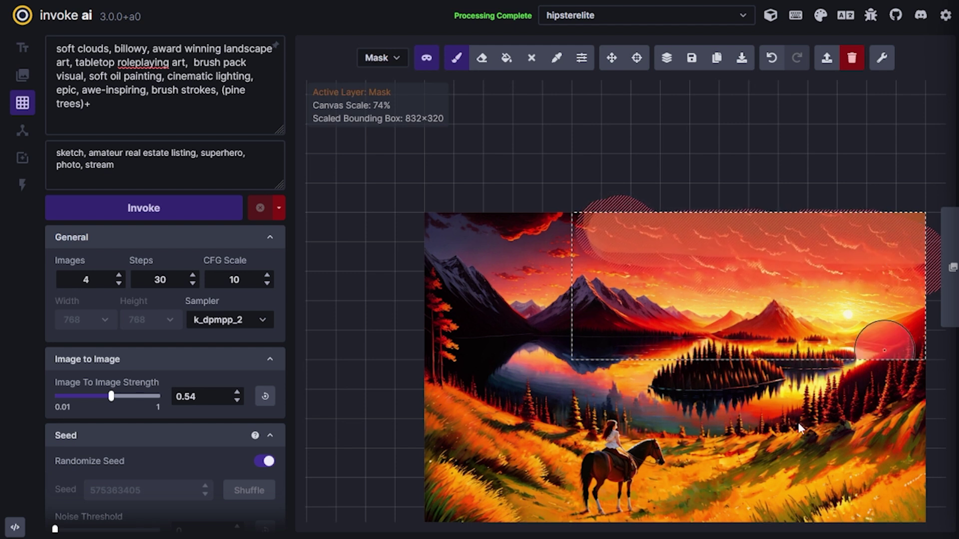
pyautogui.click(180, 213)
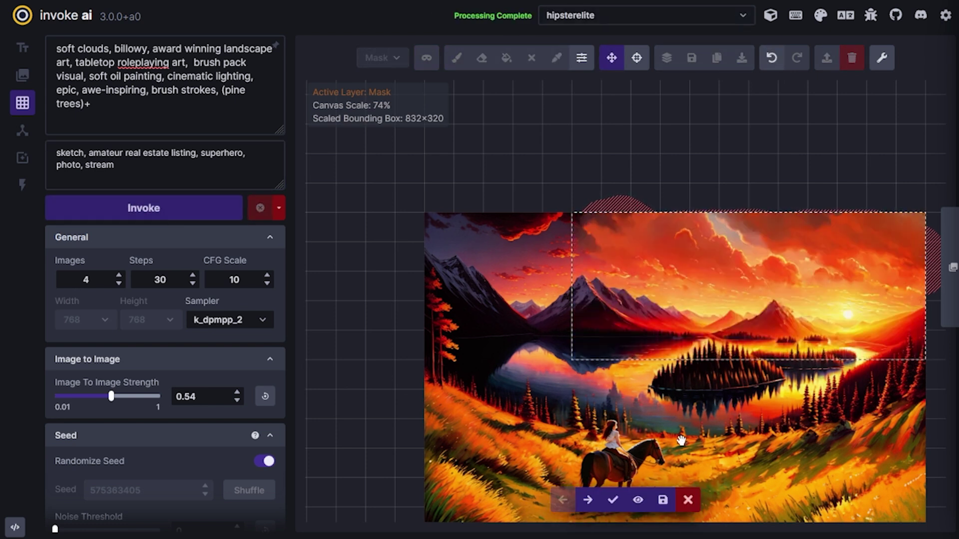
pyautogui.click(612, 501)
# Move the bounding box left over the central mountain and mask the sky and clouds above it
pyautogui.moveTo(679, 358); pyautogui.dragTo(560, 357)
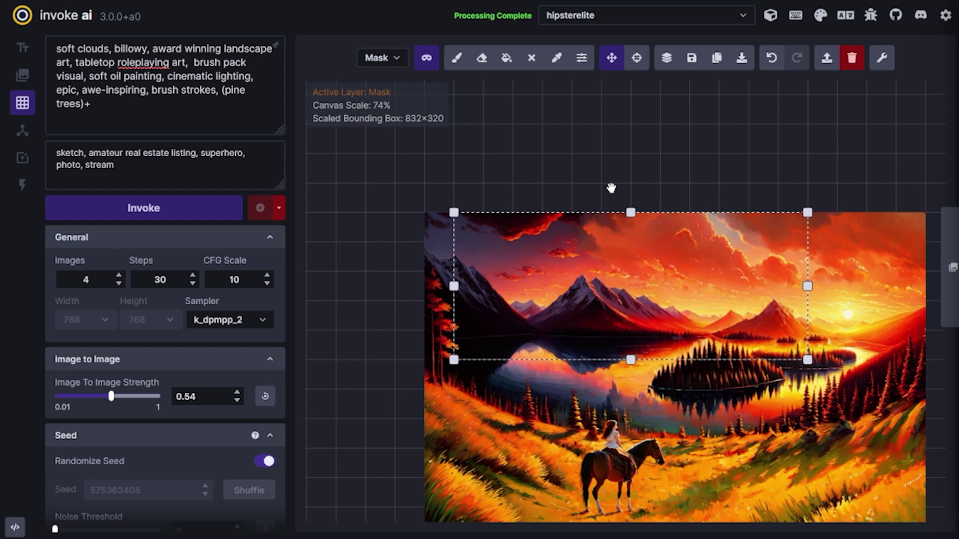
pyautogui.press('b')
pyautogui.moveTo(589, 254)
pyautogui.mouseDown()
pyautogui.moveTo(516, 248)
pyautogui.moveTo(565, 240)
pyautogui.moveTo(695, 273)
pyautogui.moveTo(723, 238)
pyautogui.mouseUp()
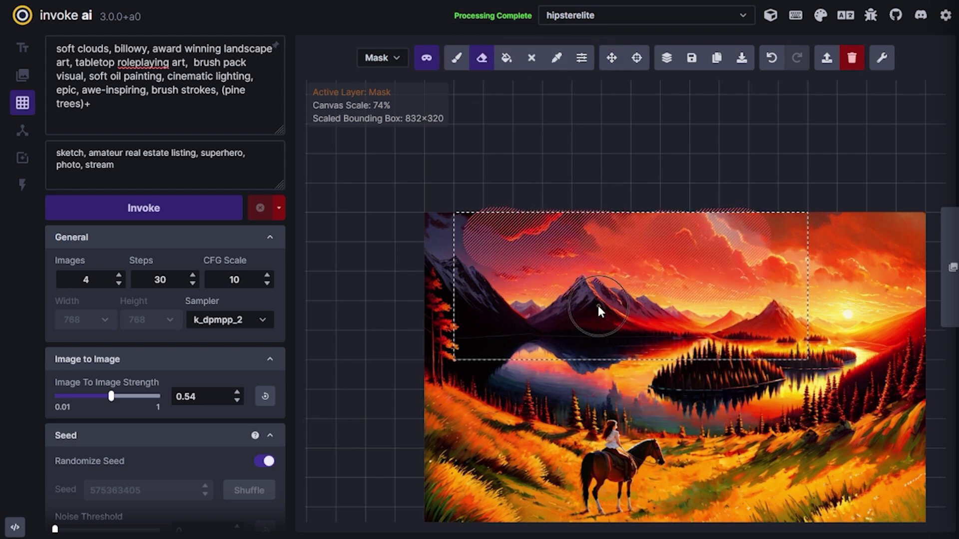
# Generate variations of the masked central sky, browse them and accept one with billowy clouds
pyautogui.hotkey('ctrl', 'Return')
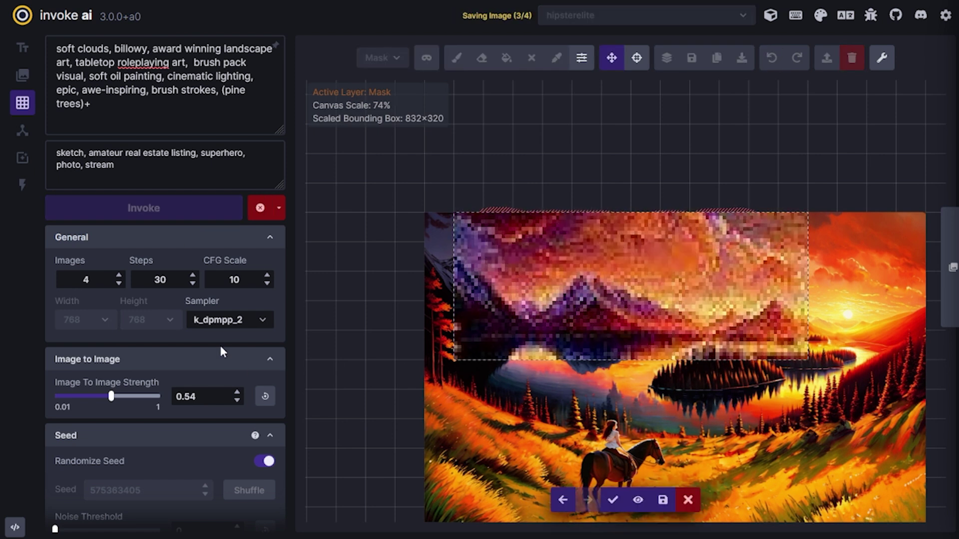
pyautogui.click(588, 500)
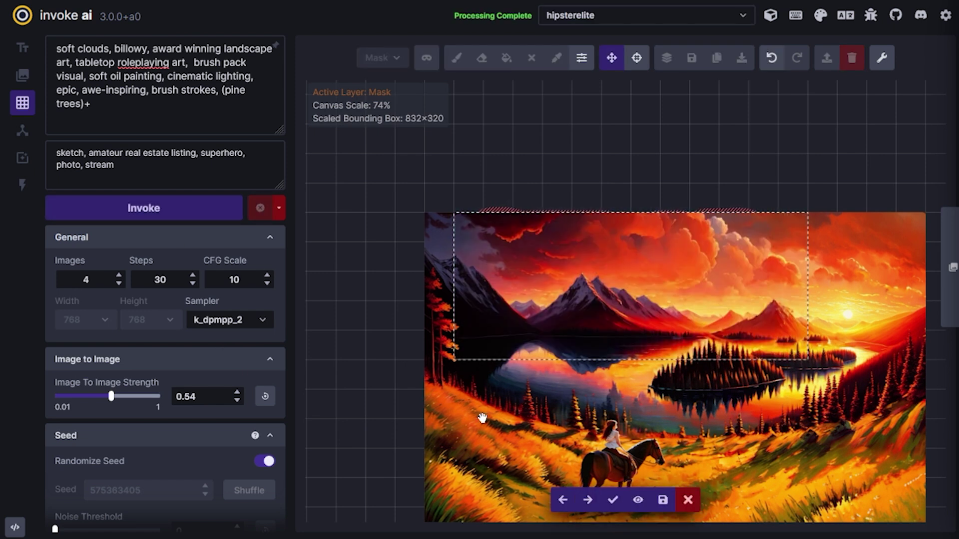
pyautogui.click(588, 500)
pyautogui.click(613, 500)
# Mask the sky in the painting's upper-left corner, regenerate it with "night sky," added after "soft clouds," in the prompt, and accept the first result
pyautogui.press('b')
pyautogui.moveTo(439, 225); pyautogui.dragTo(545, 222)
pyautogui.click(120, 45)
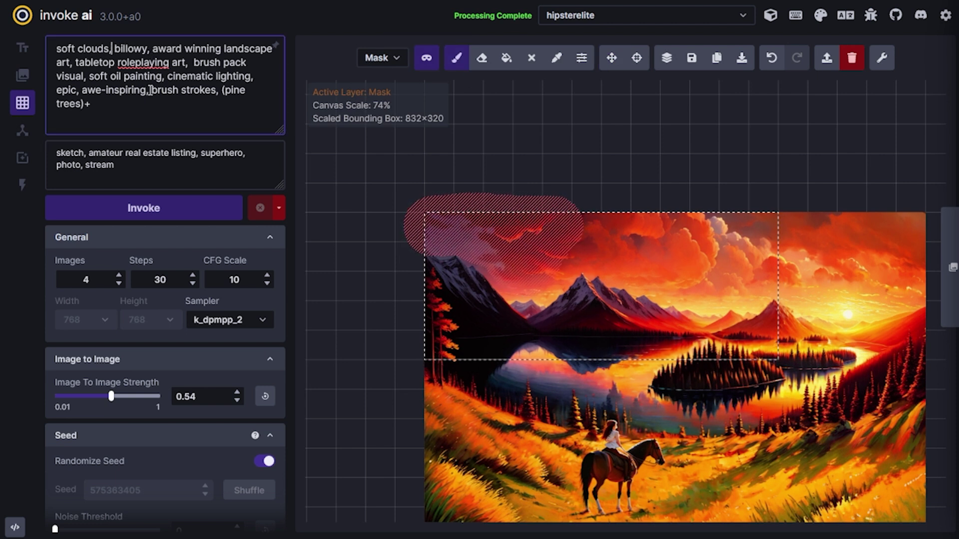
pyautogui.write('night sky,')
pyautogui.click(178, 206)
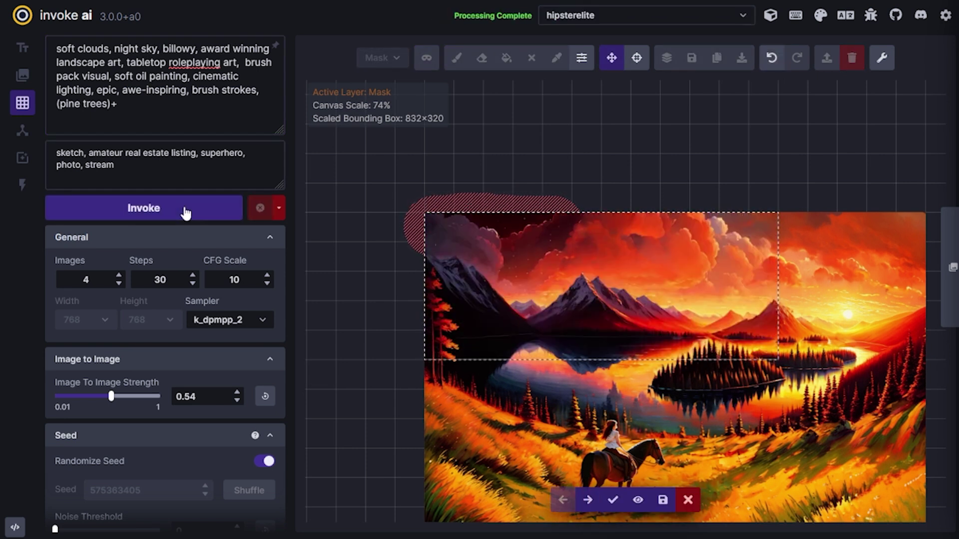
pyautogui.click(613, 500)
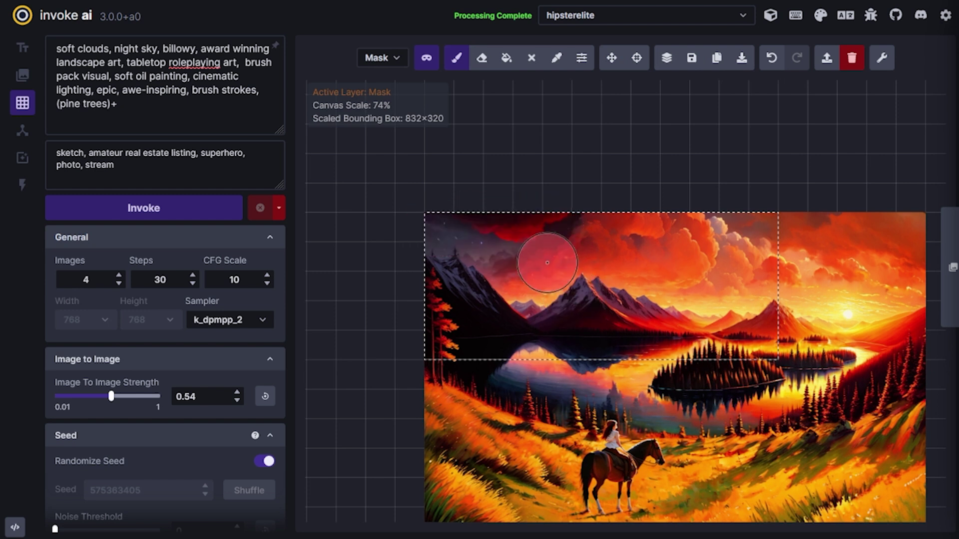
# Mask the clouds between the night sky and the orange sky, regenerate them and accept one of the middle results
pyautogui.moveTo(554, 253)
pyautogui.mouseDown()
pyautogui.moveTo(621, 235)
pyautogui.moveTo(636, 246)
pyautogui.mouseUp()
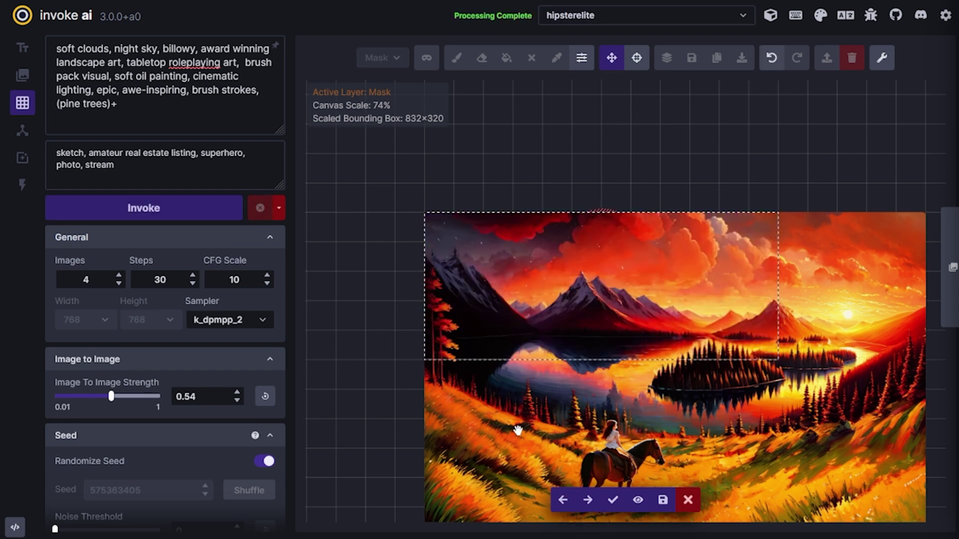
pyautogui.click(613, 500)
# Move the bounding box to the lower-right part of the painting, over the rider, island and grassy hillside
pyautogui.moveTo(740, 352); pyautogui.dragTo(894, 522)
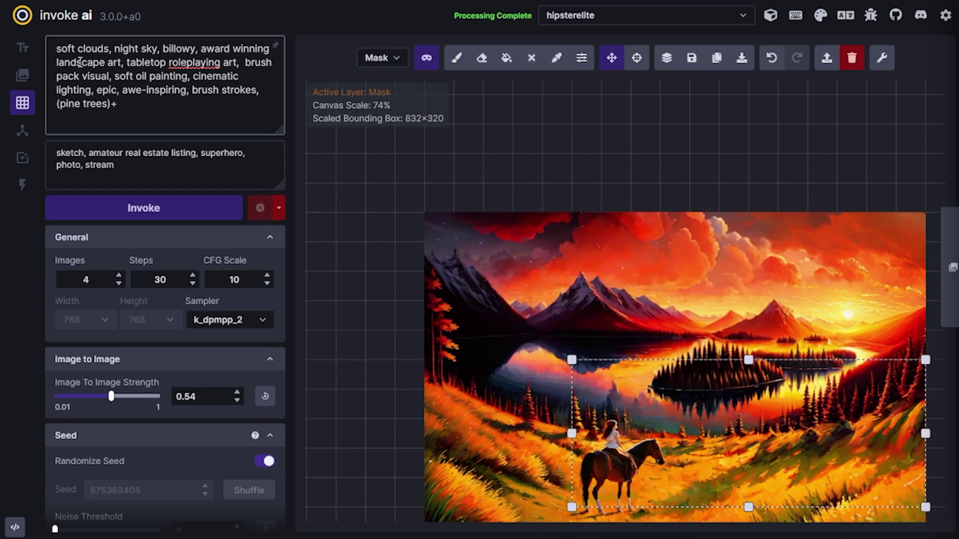
# Resize the bounding box to a 704×448 scaled size and position it around the two pine islands on the lake
pyautogui.moveTo(687, 367); pyautogui.dragTo(688, 308)
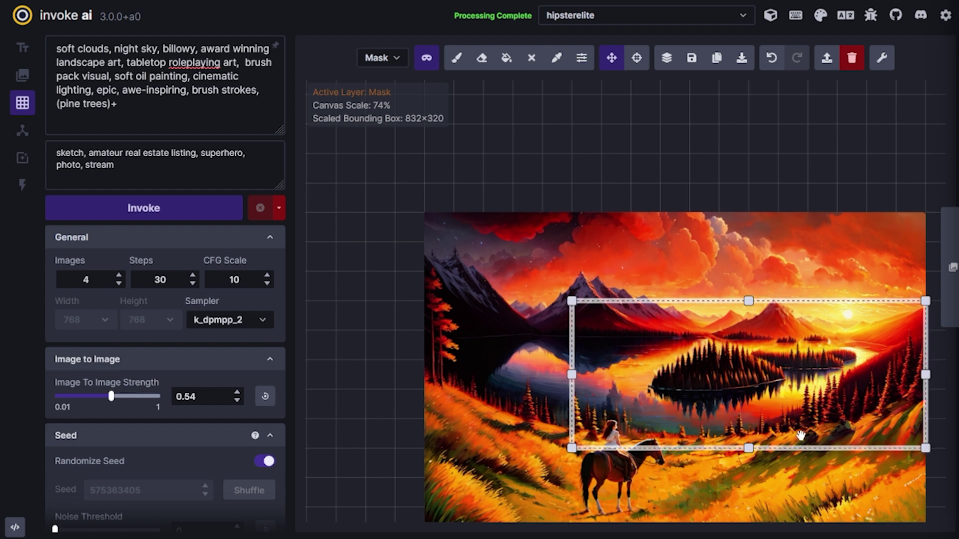
pyautogui.moveTo(573, 448); pyautogui.dragTo(708, 441)
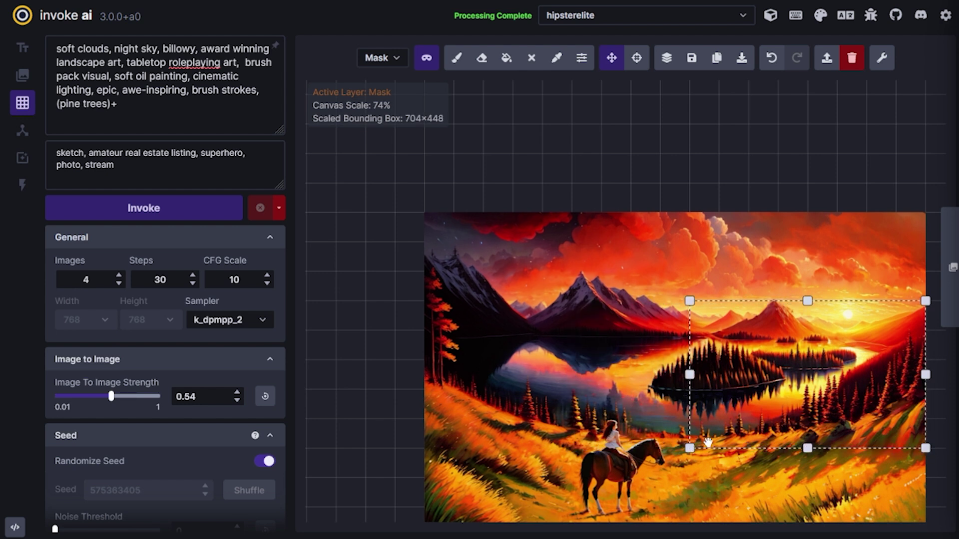
pyautogui.moveTo(780, 449); pyautogui.dragTo(756, 448)
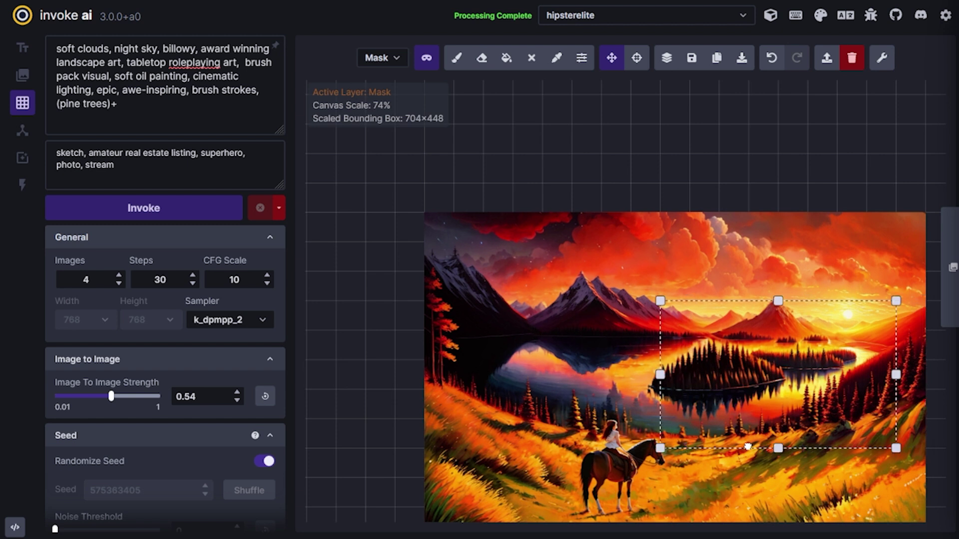
pyautogui.scroll(5, 715, 442)
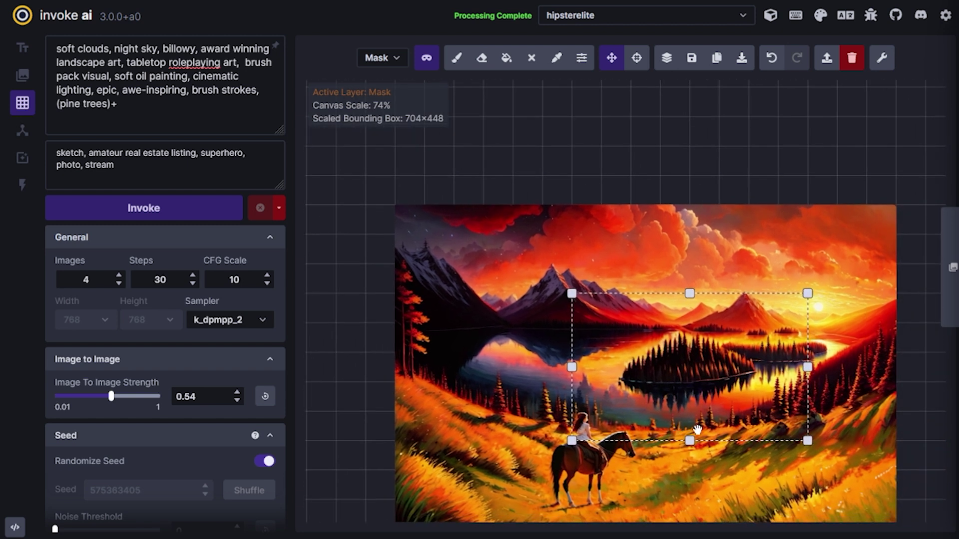
pyautogui.moveTo(681, 394); pyautogui.dragTo(573, 449)
pyautogui.moveTo(752, 397); pyautogui.dragTo(829, 392)
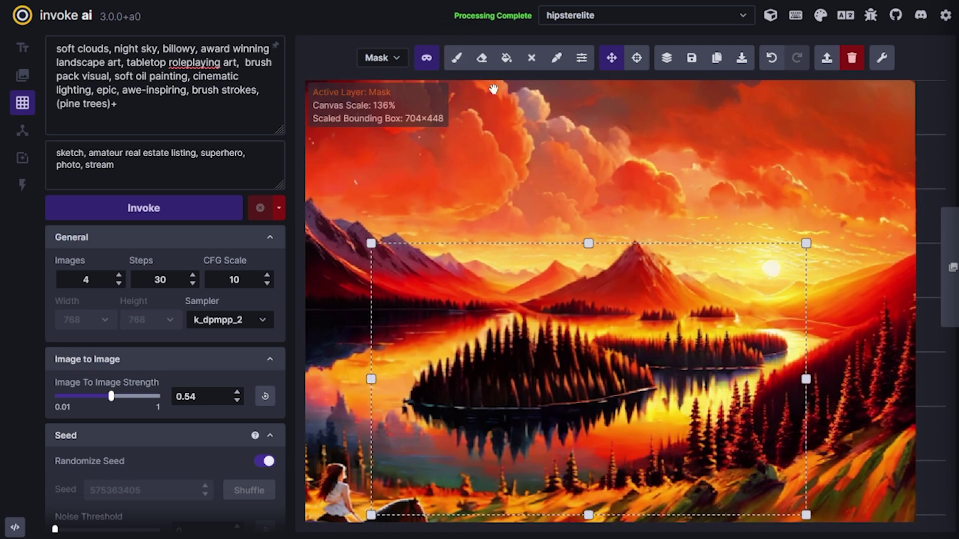
# Replace "soft clouds, night sky, billowy," in the prompt with "island of pine trees" and remove "(pine trees)+" from the end
pyautogui.press('b')
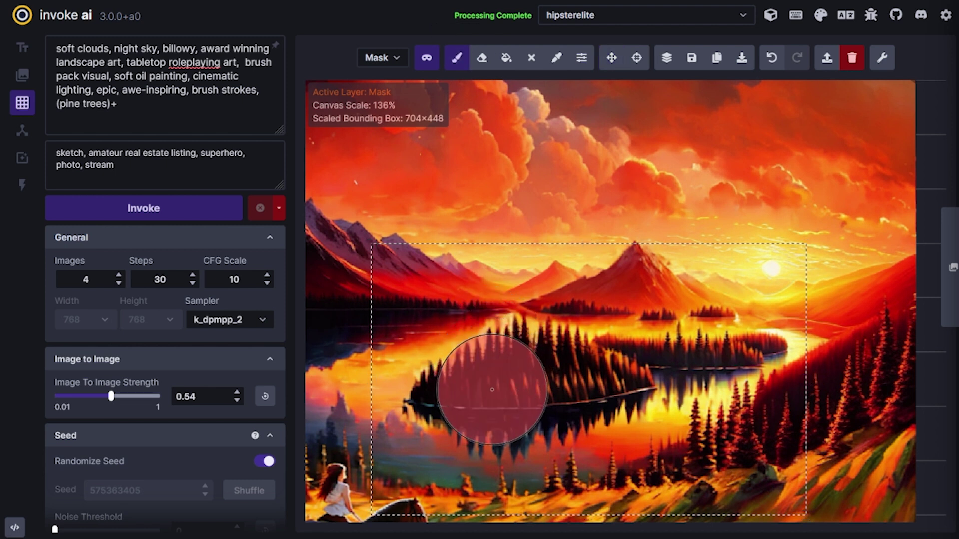
pyautogui.moveTo(56, 48); pyautogui.dragTo(201, 49)
pyautogui.press('BackSpace')
pyautogui.write('island of pine trees')
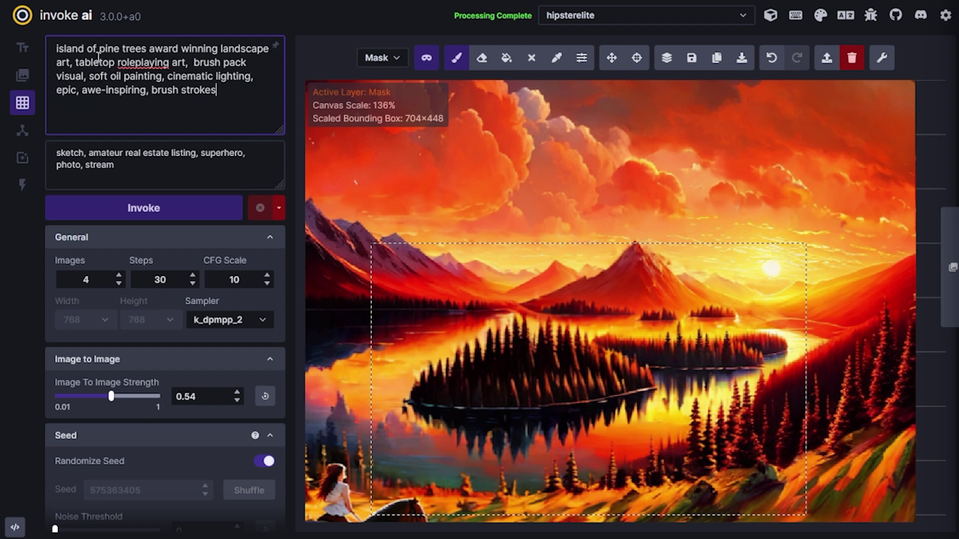
# Mask both pine islands and the larger one's reflection, regenerate them and accept a result
pyautogui.moveTo(478, 404)
pyautogui.mouseDown()
pyautogui.moveTo(569, 374)
pyautogui.moveTo(637, 373)
pyautogui.moveTo(623, 351)
pyautogui.moveTo(677, 380)
pyautogui.moveTo(759, 344)
pyautogui.mouseUp()
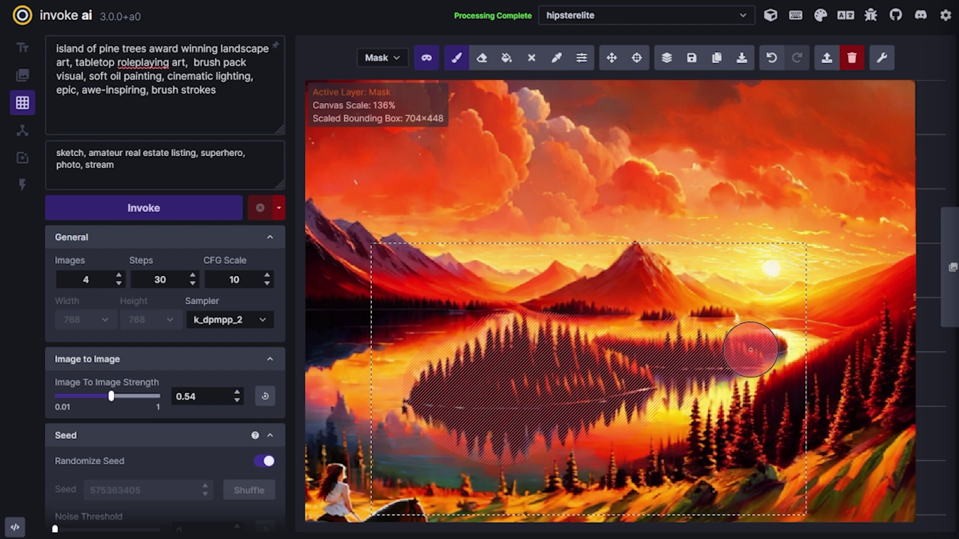
pyautogui.click(146, 201)
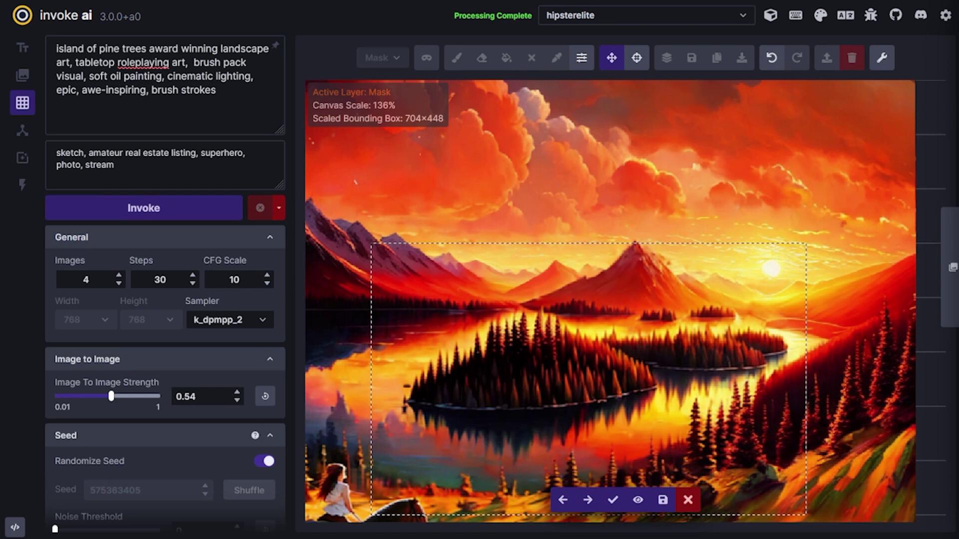
pyautogui.click(613, 500)
# Extend the start of the prompt to read "gentle island of pine trees at sunset"
pyautogui.click(56, 48)
pyautogui.write('gentle')
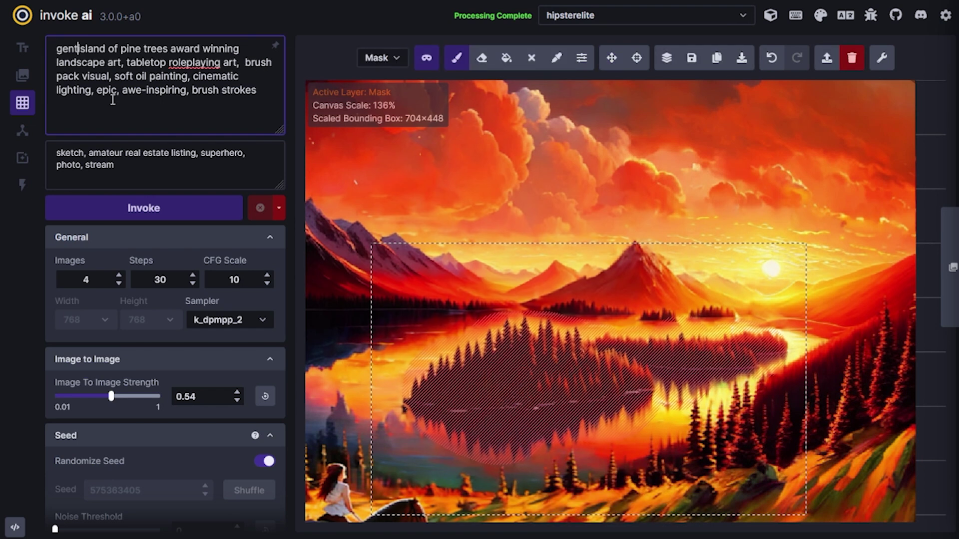
pyautogui.hotkey('ctrl', 'Right')
pyautogui.hotkey('ctrl', 'Right')
pyautogui.hotkey('ctrl', 'Right')
pyautogui.hotkey('ctrl', 'Right')
pyautogui.write('at sunset')
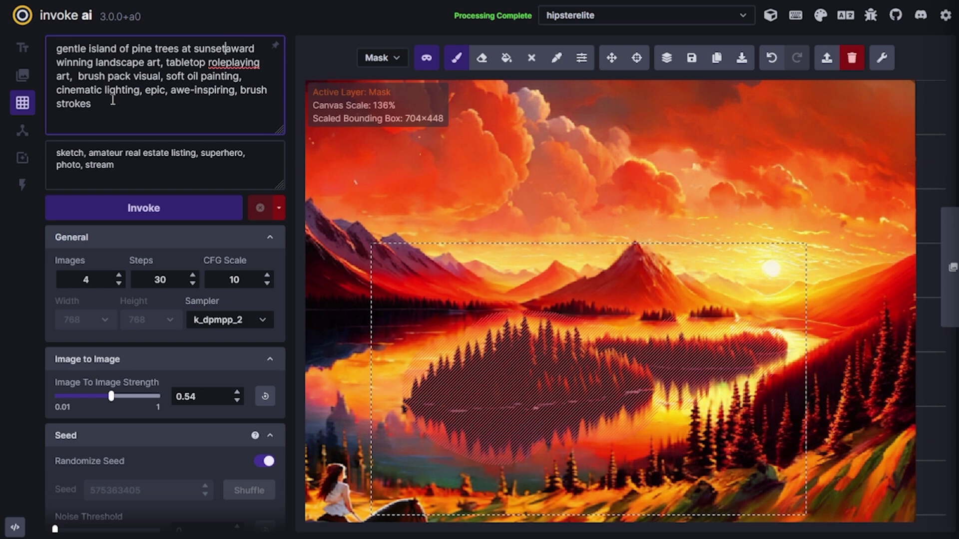
# Regenerate the masked islands with the revised prompt, browse back from the last result and accept that variation
pyautogui.click(220, 215)
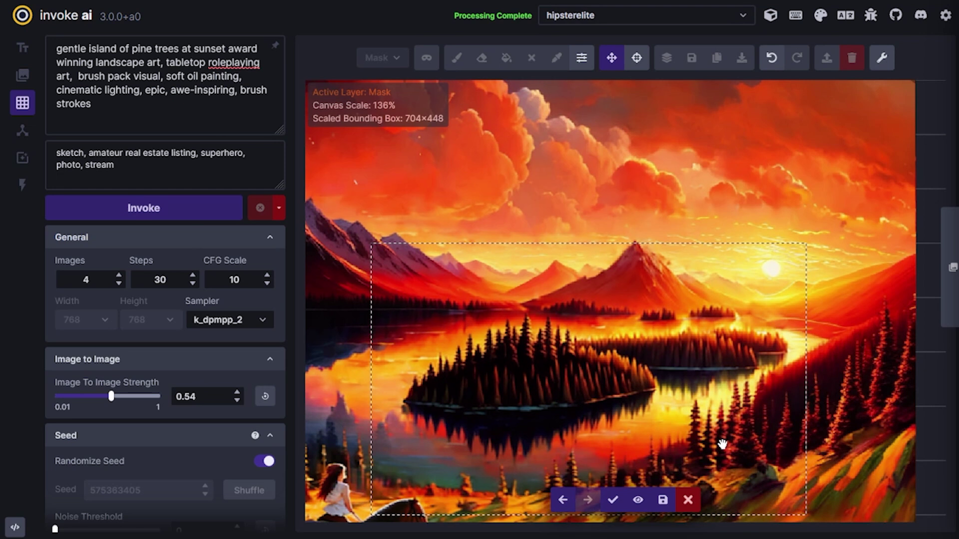
pyautogui.press('Left')
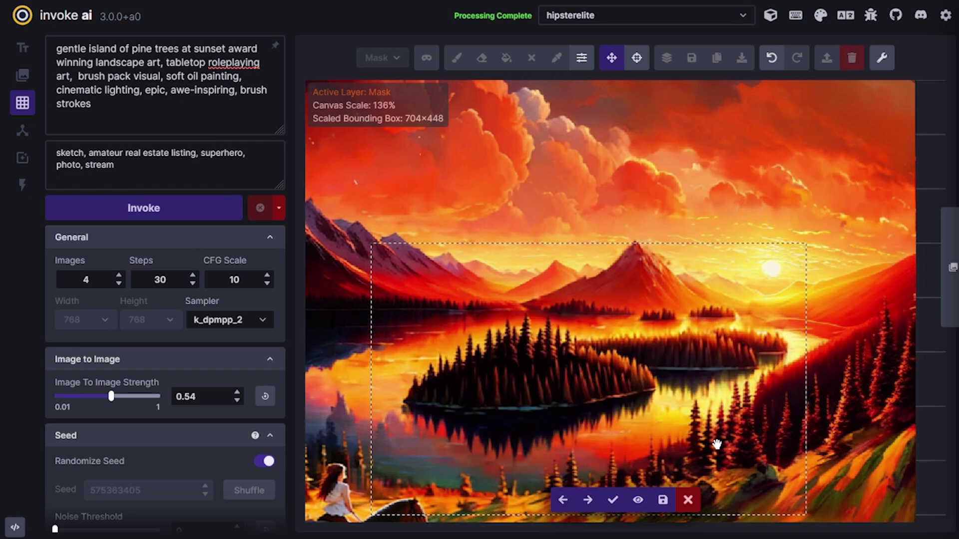
pyautogui.click(613, 500)
# Set the image-to-image strength to 0.66, regenerate the masked islands and accept a result
pyautogui.moveTo(111, 397); pyautogui.dragTo(124, 397)
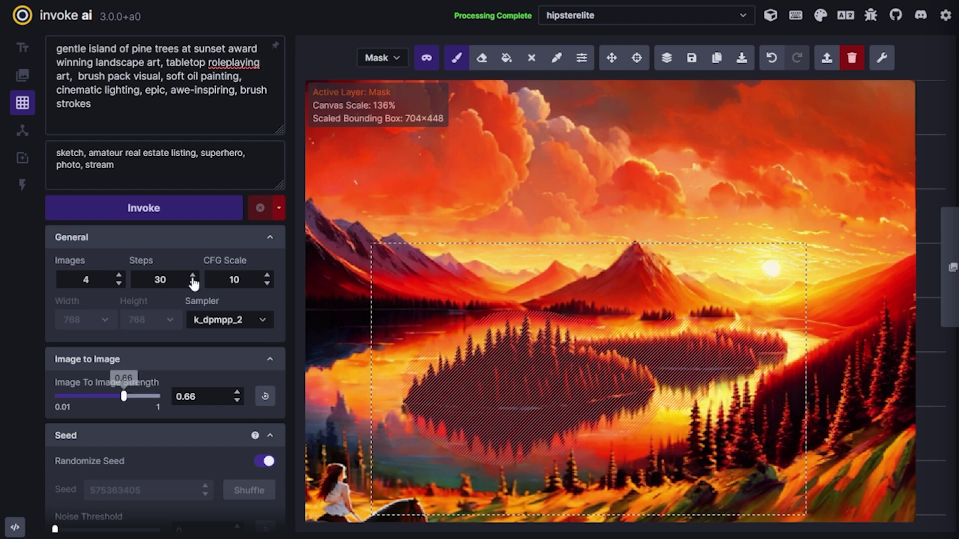
pyautogui.click(160, 208)
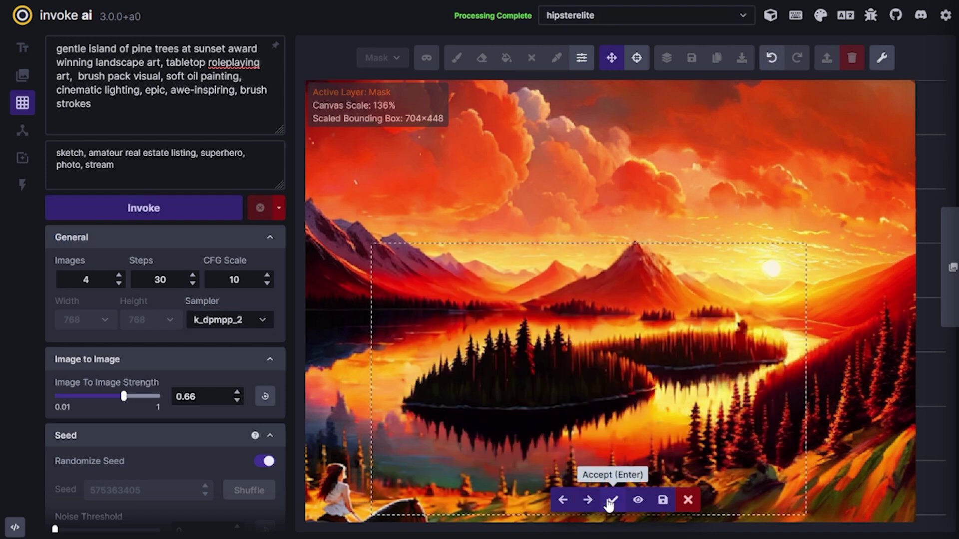
pyautogui.press('Return')
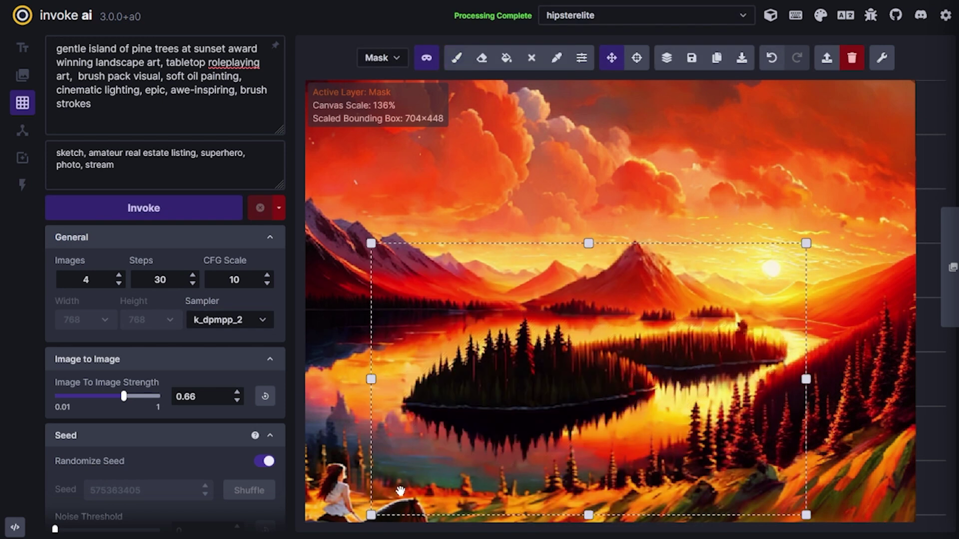
# Shrink the bounding box around the smaller far island, to a scaled size of 640×512
pyautogui.moveTo(370, 514); pyautogui.dragTo(614, 389)
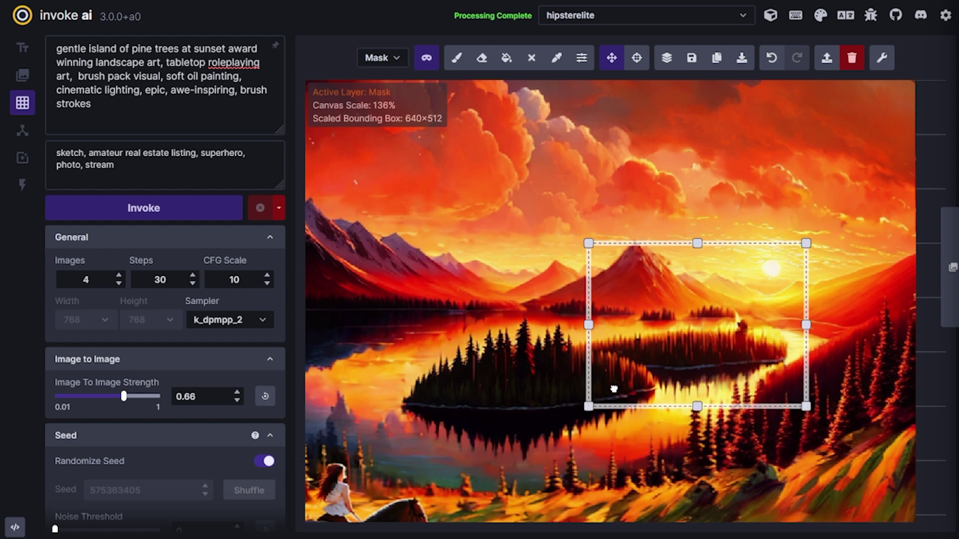
pyautogui.moveTo(633, 431)
pyautogui.mouseDown()
pyautogui.moveTo(634, 445)
pyautogui.moveTo(622, 362)
pyautogui.moveTo(607, 375)
pyautogui.moveTo(614, 395)
pyautogui.mouseUp()
# Erase some of the mask over the larger island's edge, regenerate the far island and accept the last result
pyautogui.click(458, 62)
pyautogui.press('e')
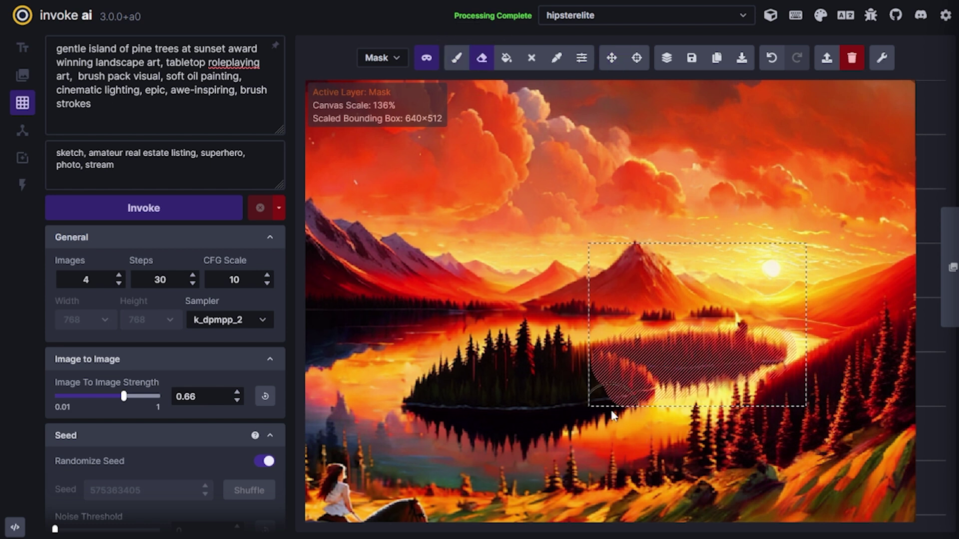
pyautogui.moveTo(572, 353); pyautogui.dragTo(568, 373)
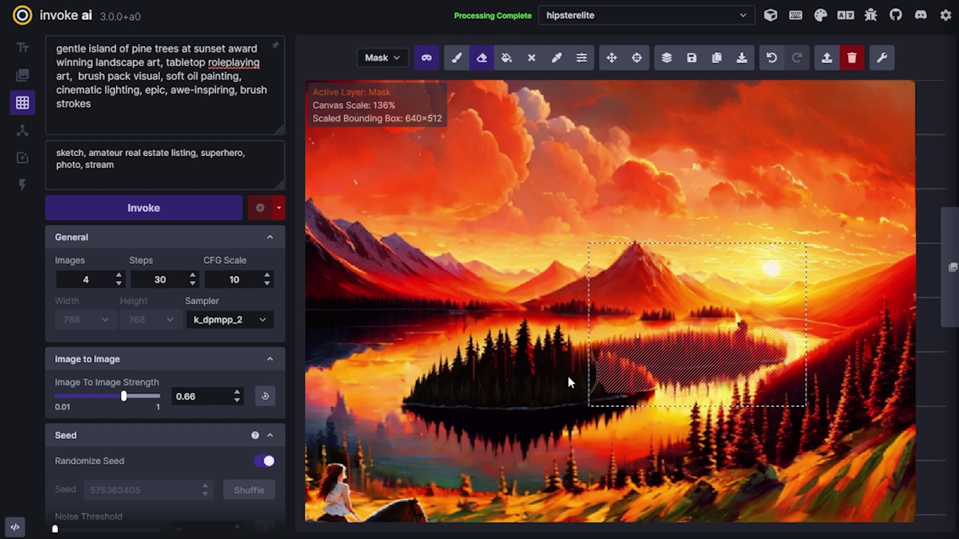
pyautogui.click(143, 207)
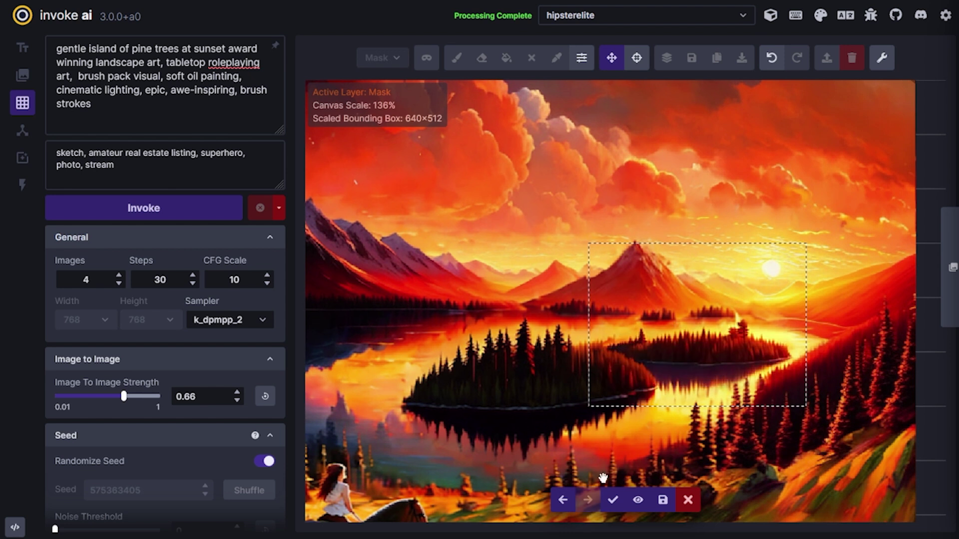
pyautogui.click(613, 500)
# Move the bounding box to the grassy slope in the painting's lower-right area and inspect the rider and surroundings
pyautogui.scroll(-5, 689, 447)
pyautogui.moveTo(794, 451); pyautogui.dragTo(810, 335)
pyautogui.moveTo(644, 340); pyautogui.dragTo(721, 349)
pyautogui.moveTo(813, 374); pyautogui.dragTo(748, 472)
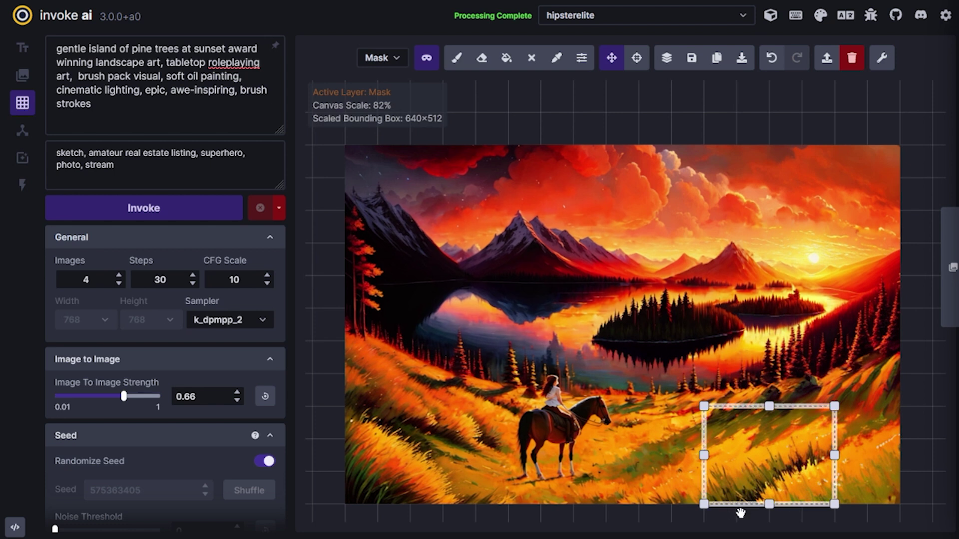
pyautogui.scroll(1, 731, 391)
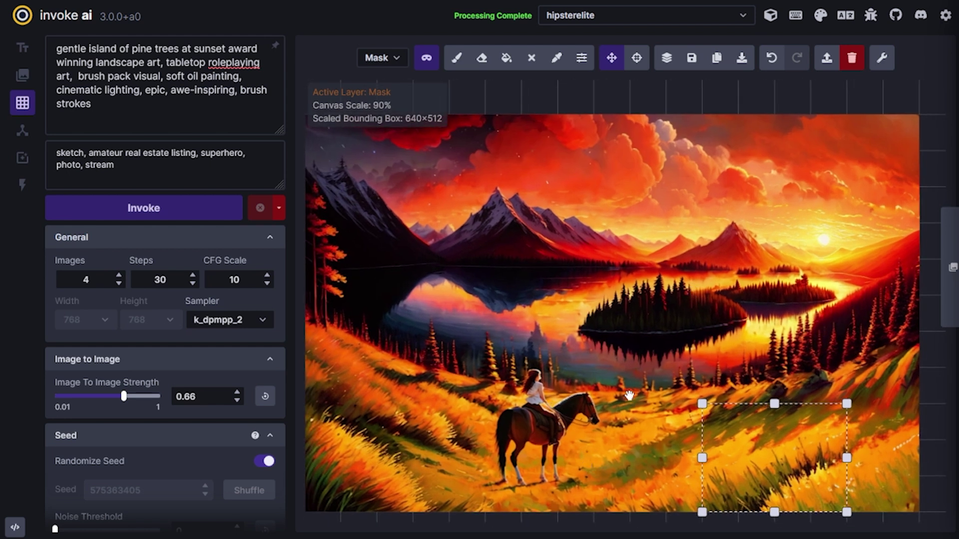
pyautogui.scroll(3, 633, 451)
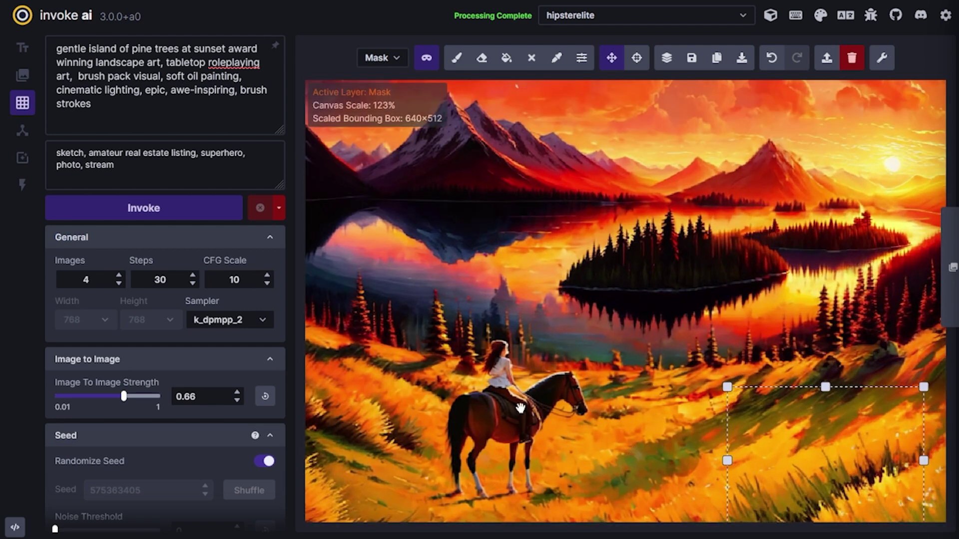
pyautogui.scroll(-2, 617, 404)
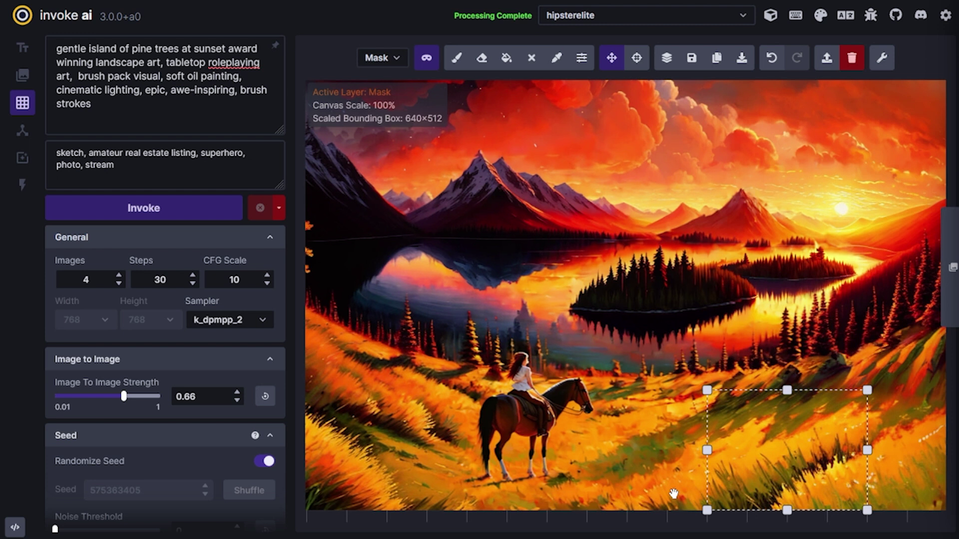
pyautogui.scroll(-1, 672, 398)
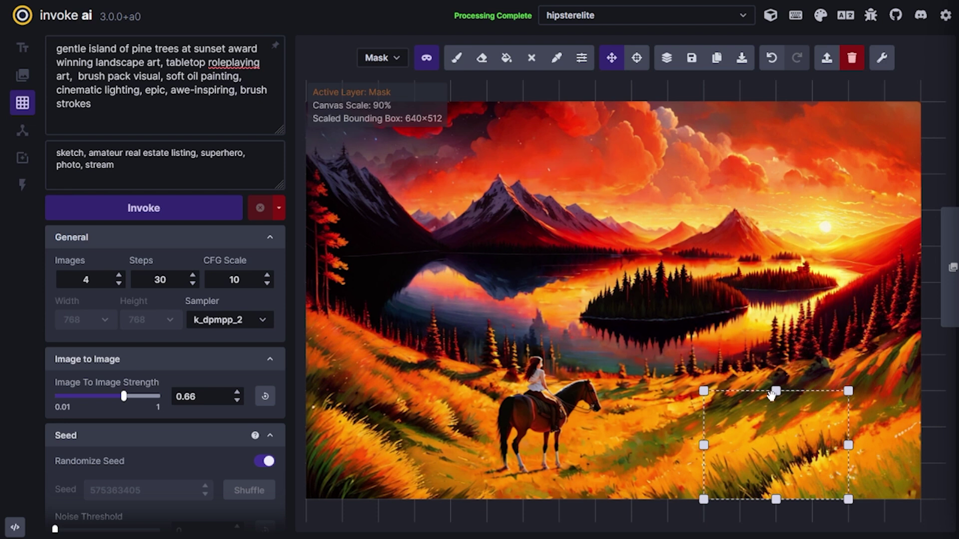
# Move the bounding box to the pine-covered hillside at the painting's right edge and enlarge it to a scaled 640×448
pyautogui.moveTo(771, 395); pyautogui.dragTo(808, 287)
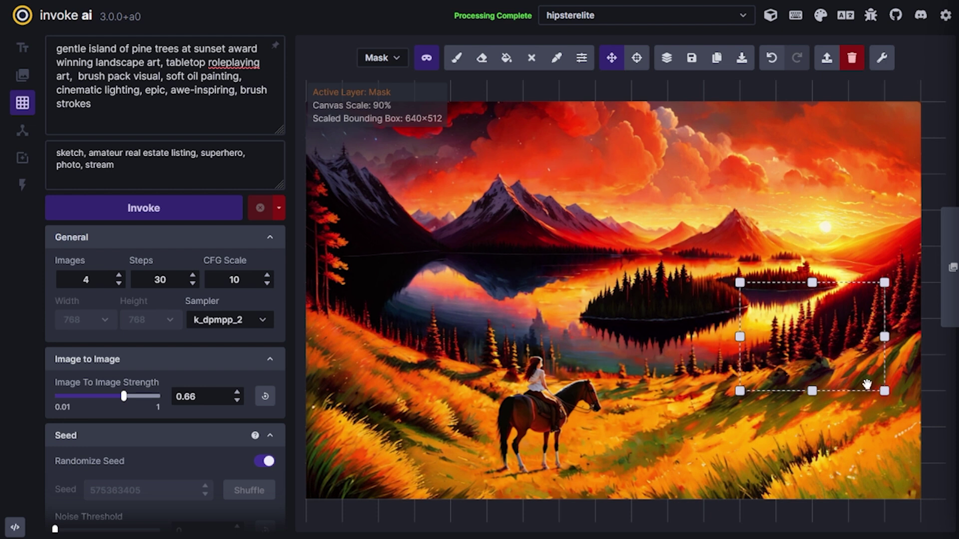
pyautogui.moveTo(881, 372); pyautogui.dragTo(904, 356)
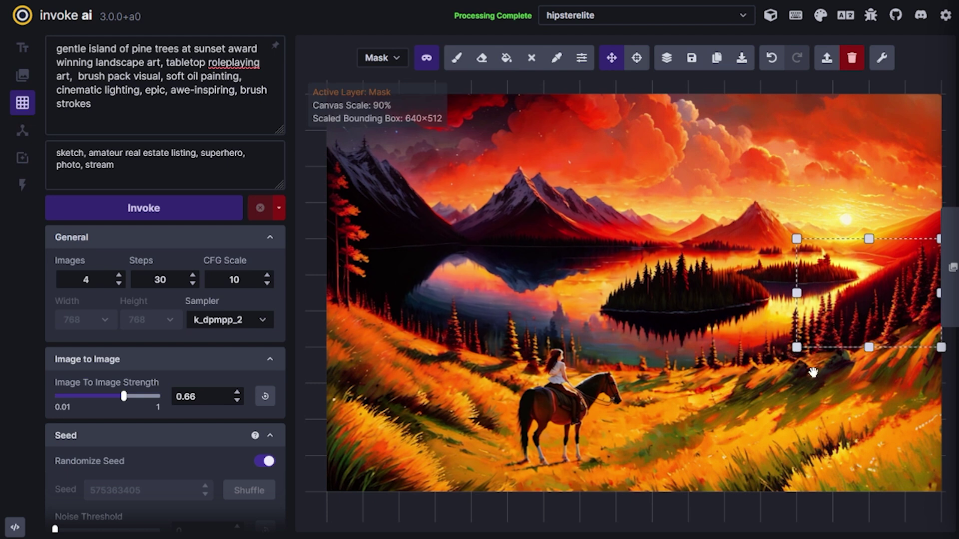
pyautogui.moveTo(797, 347); pyautogui.dragTo(724, 383)
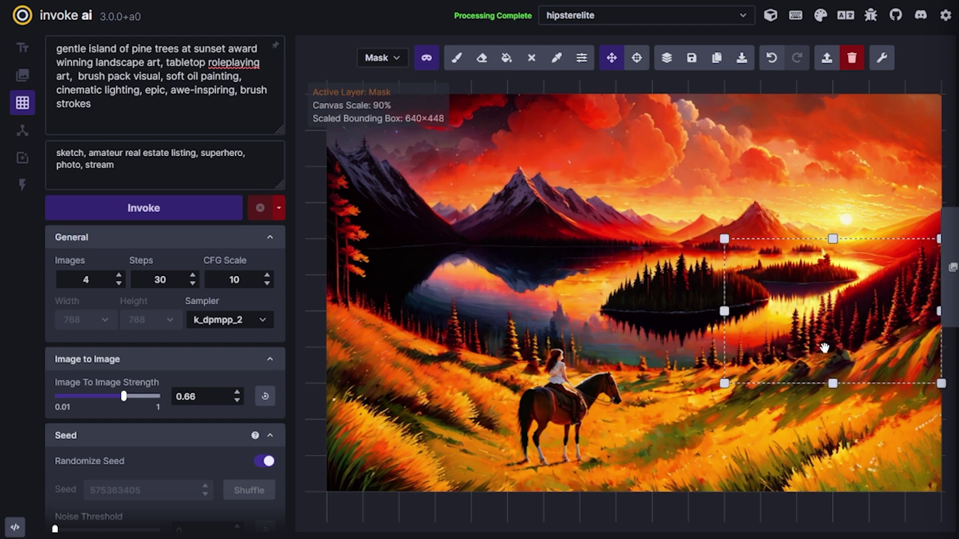
# Move the bounding box and expand it to cover the entire painting, at a scaled size of 1088×704
pyautogui.moveTo(892, 372); pyautogui.dragTo(531, 372)
pyautogui.scroll(-2, 848, 373)
pyautogui.moveTo(751, 295); pyautogui.dragTo(716, 320)
pyautogui.scroll(2, 702, 398)
pyautogui.moveTo(619, 364); pyautogui.dragTo(641, 373)
pyautogui.scroll(-1, 641, 373)
pyautogui.moveTo(745, 392); pyautogui.dragTo(742, 362)
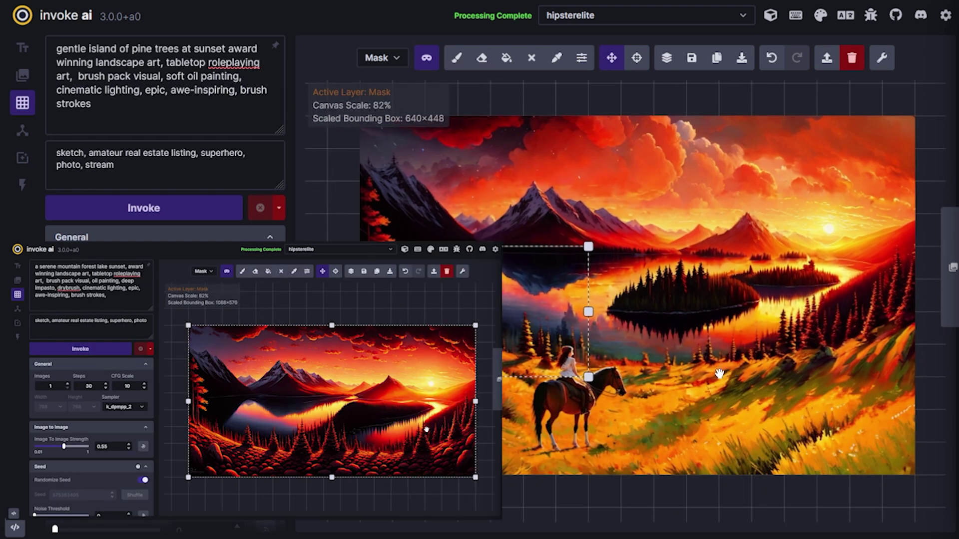
pyautogui.moveTo(589, 248); pyautogui.dragTo(557, 348)
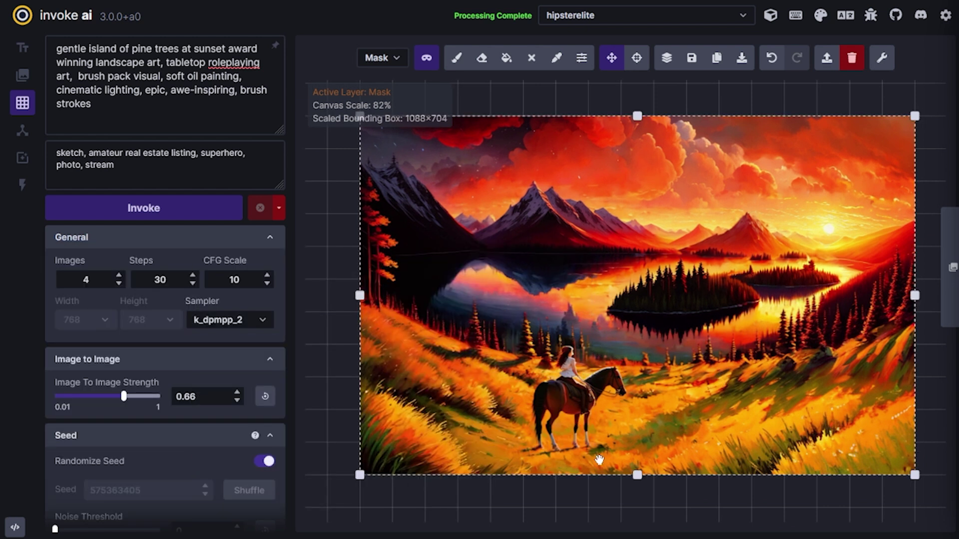